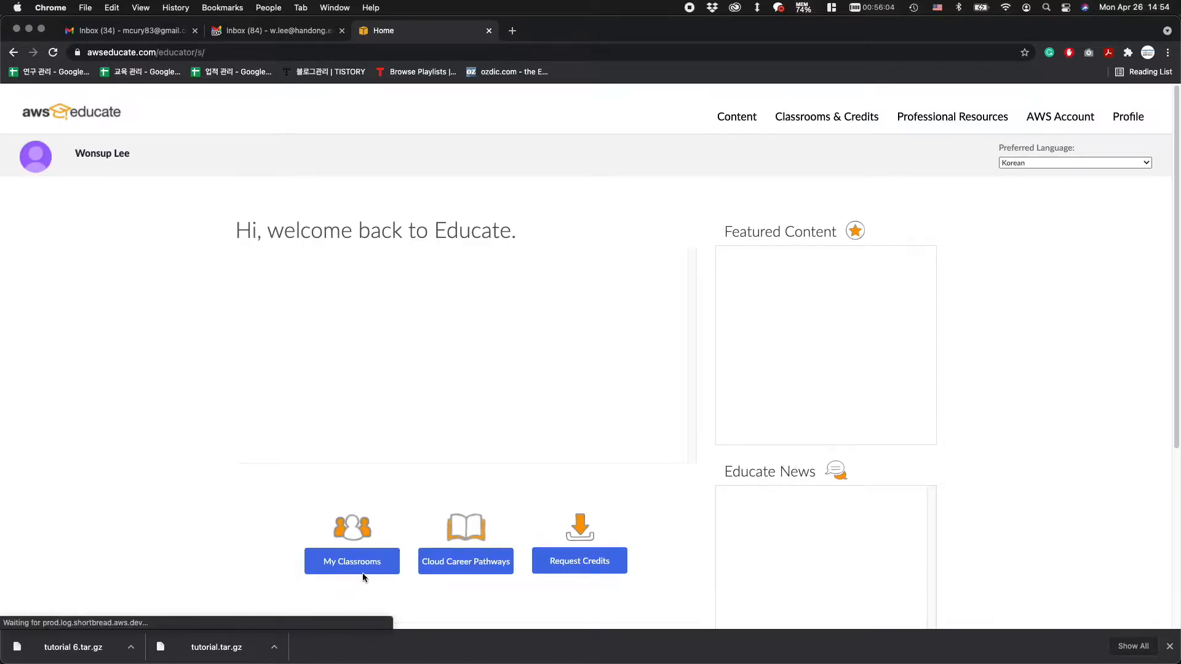
Step: Open My Classrooms in AWS Educate and go to the Web Service Planning and Practicum classroom
scroll(252, 431, "down", 3)
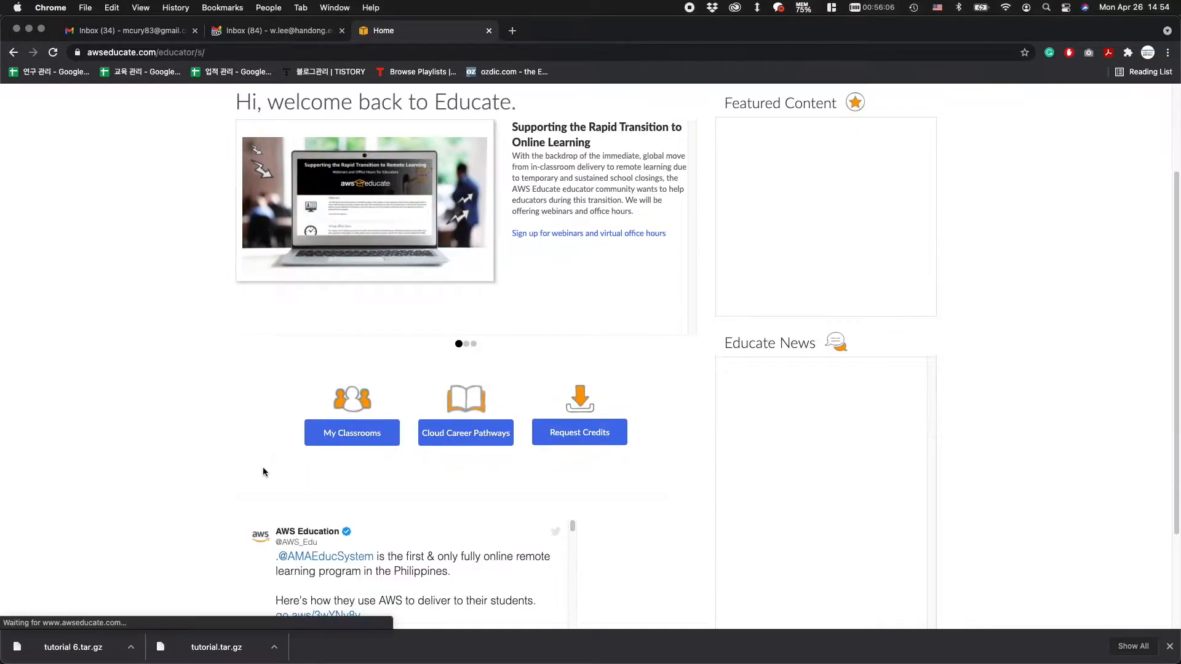
left_click(365, 443)
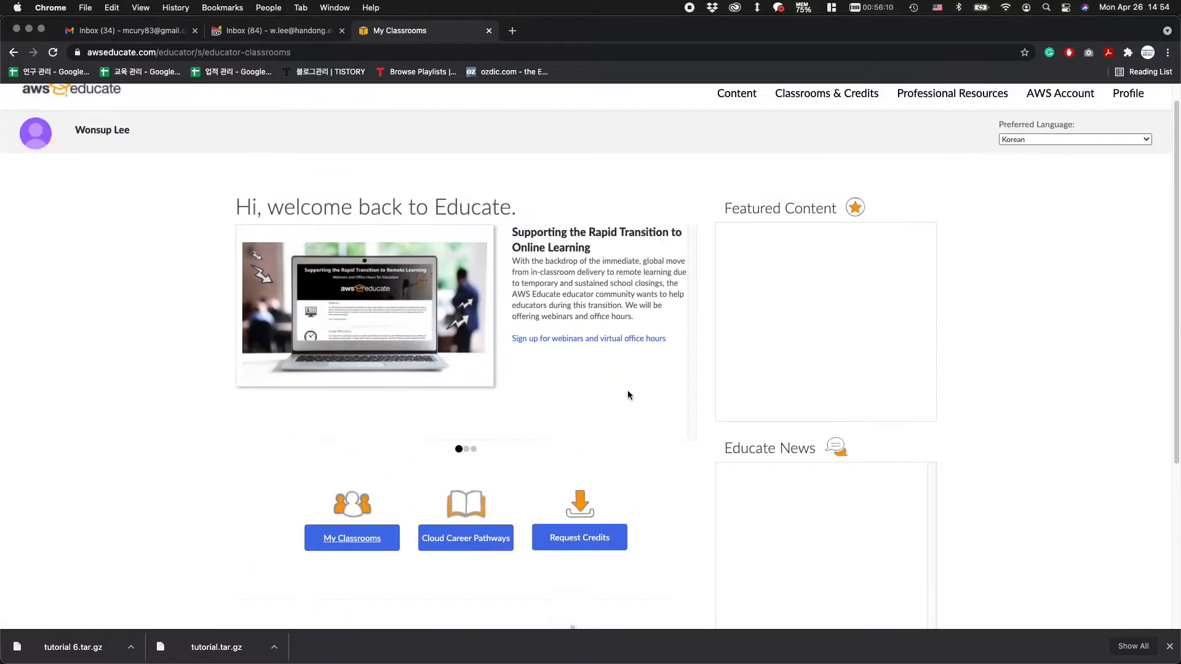
left_click_drag(230, 449, 316, 471)
left_click(320, 473)
left_click(869, 461)
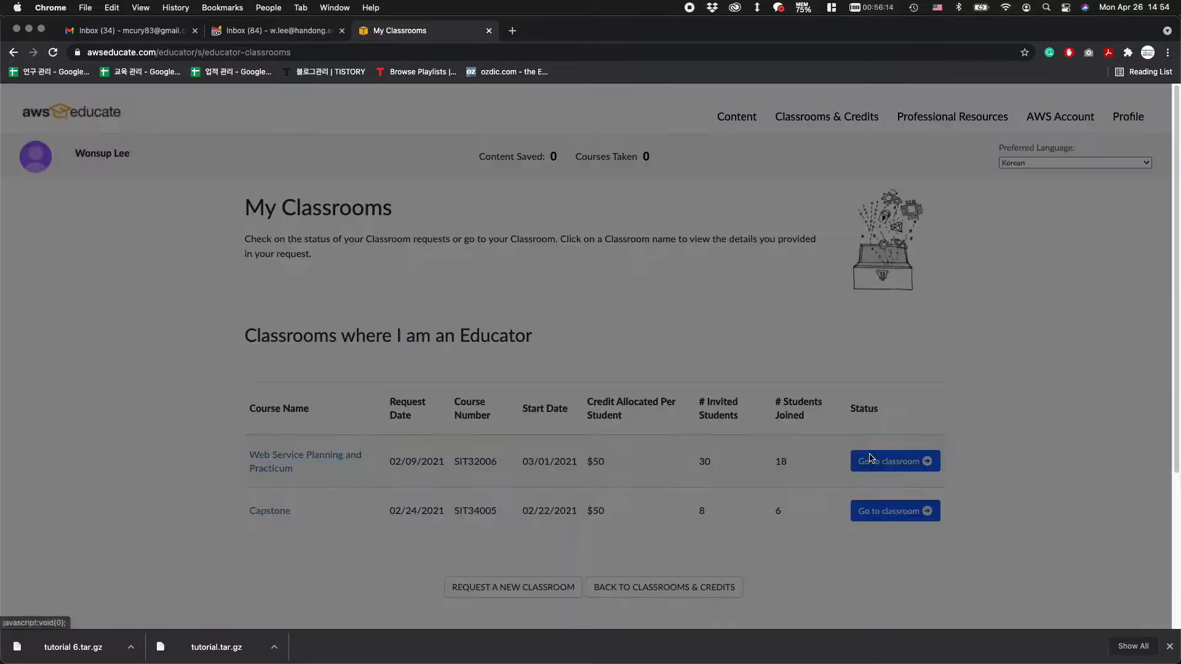
left_click(645, 343)
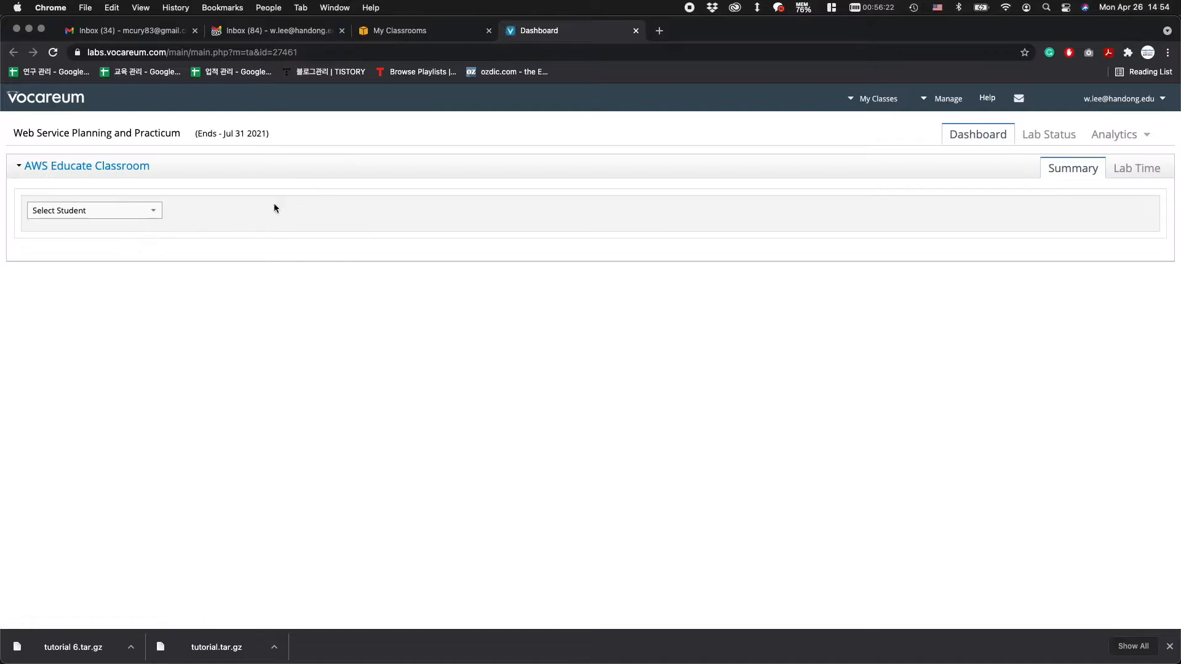
Step: Select the instructor's own account in the classroom's student list and open its work area
left_click(83, 211)
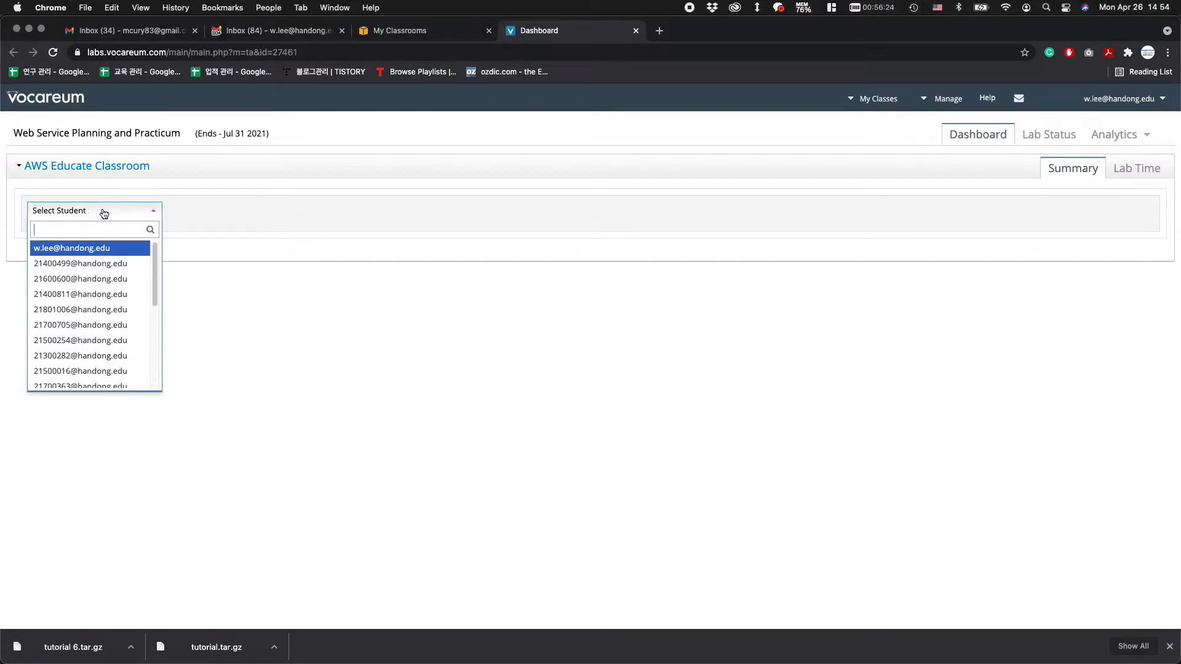
left_click_drag(153, 265, 158, 241)
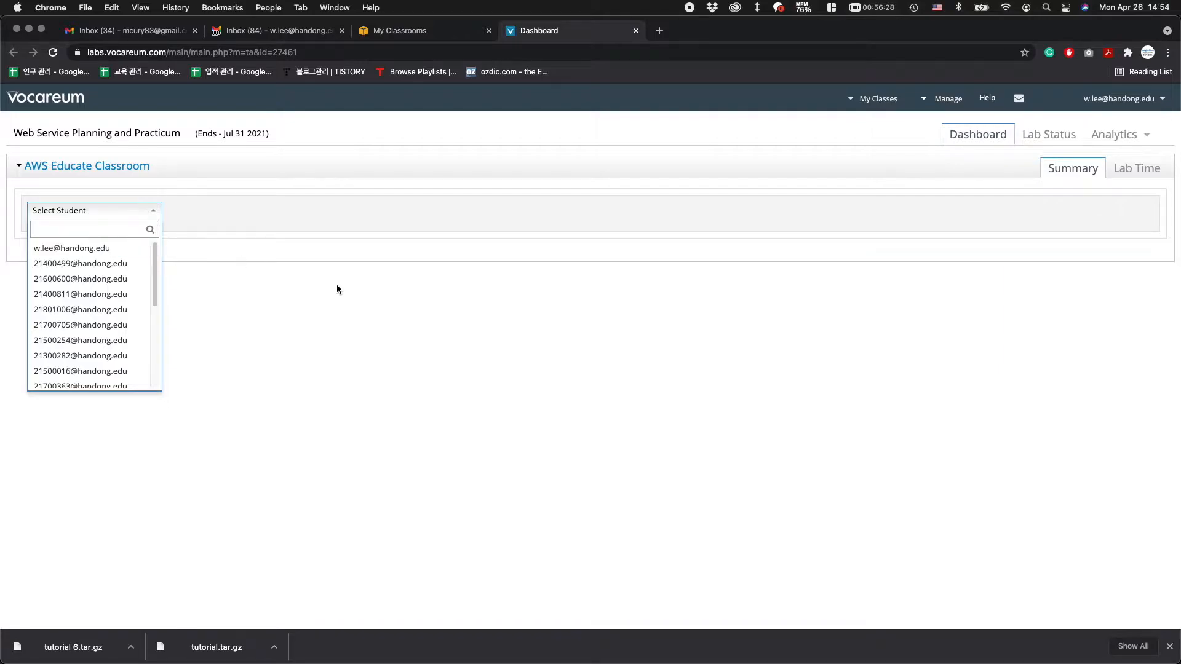
left_click(687, 368)
left_click(98, 212)
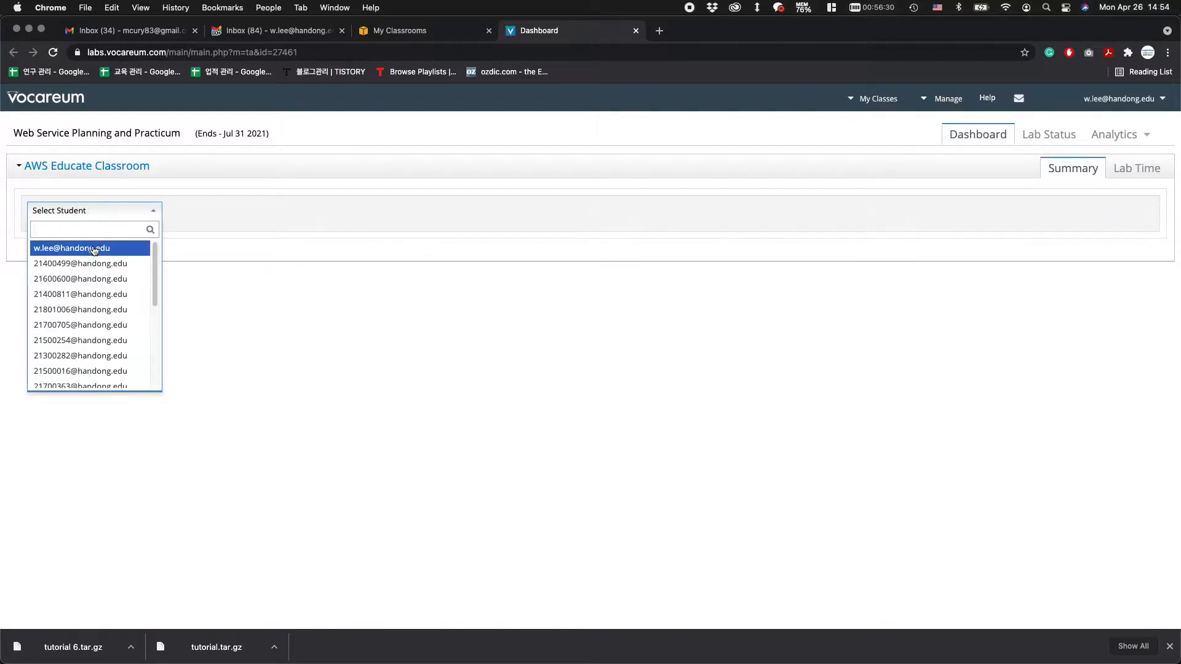
left_click(93, 249)
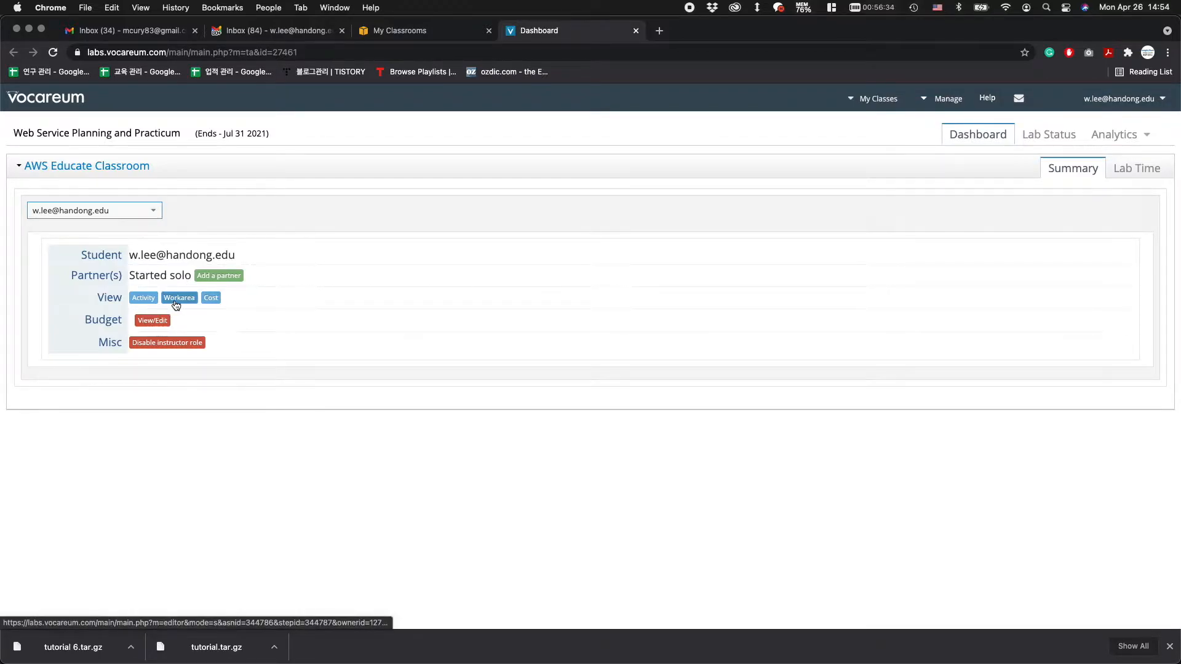
left_click(185, 304)
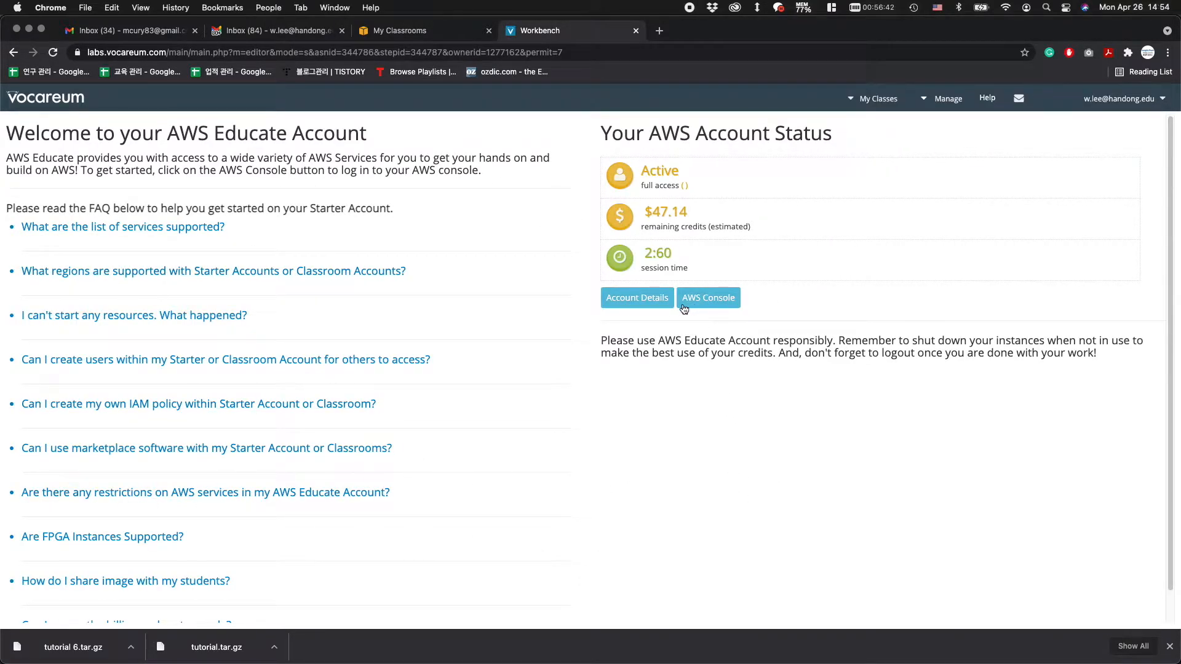
Step: Launch the AWS Console from the work area and open Cloud9 and EC2 in separate browser tabs, showing Cloud9
left_click(719, 301)
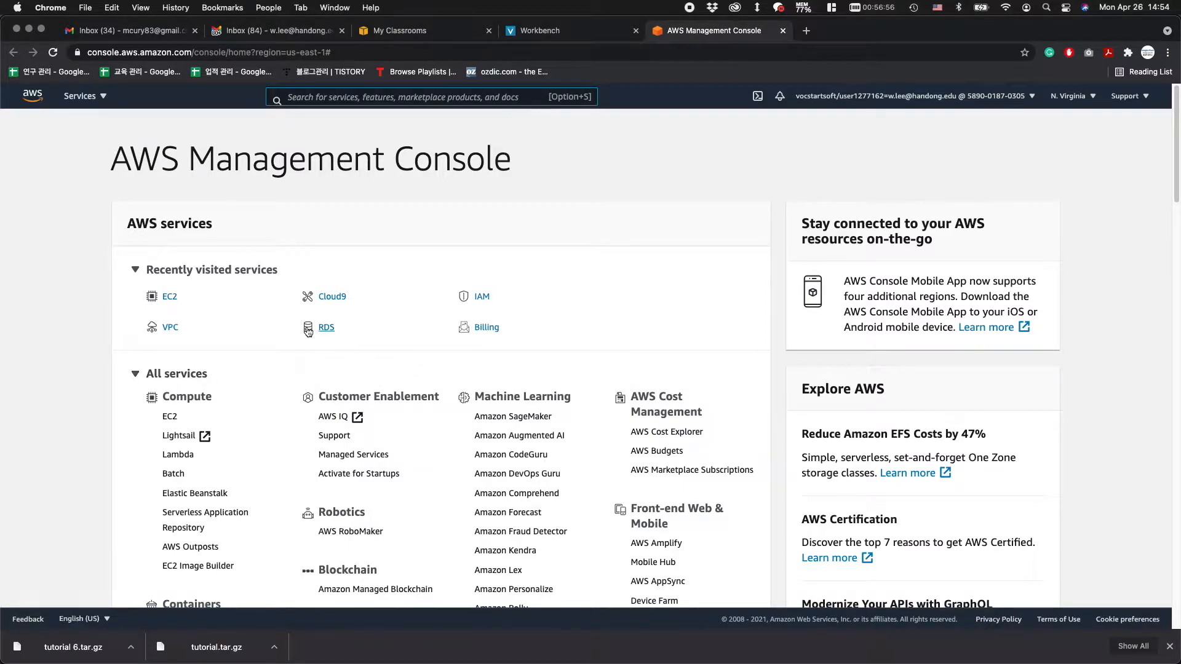
right_click(341, 301)
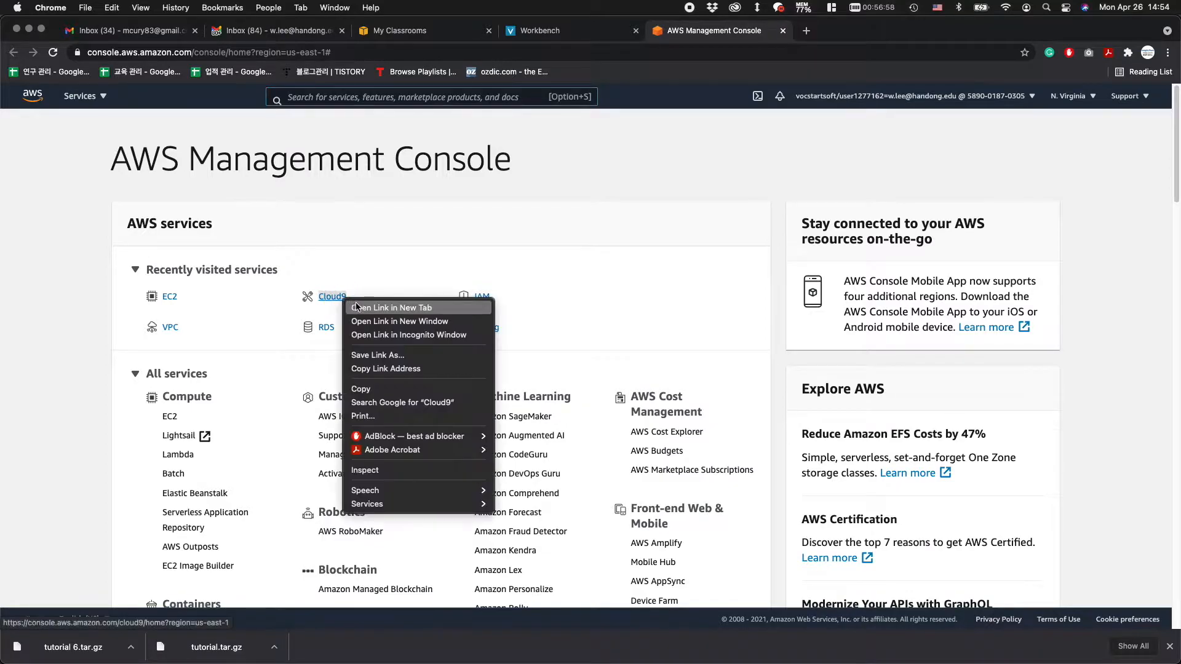
left_click(371, 308)
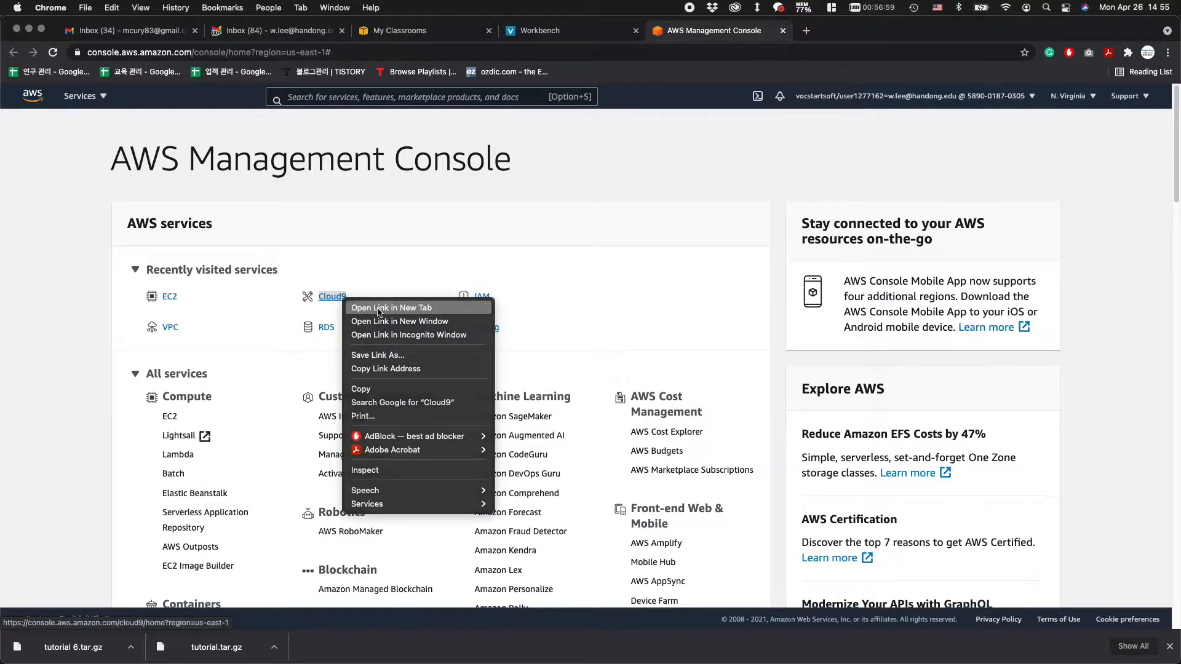
right_click(171, 306)
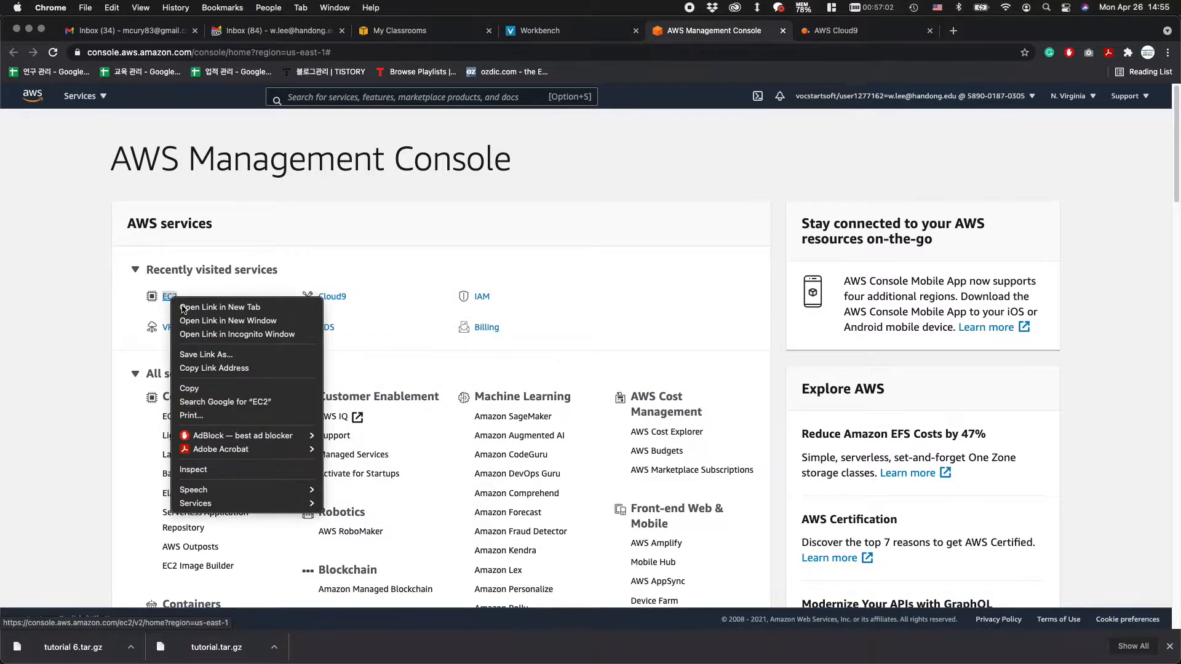
left_click(206, 308)
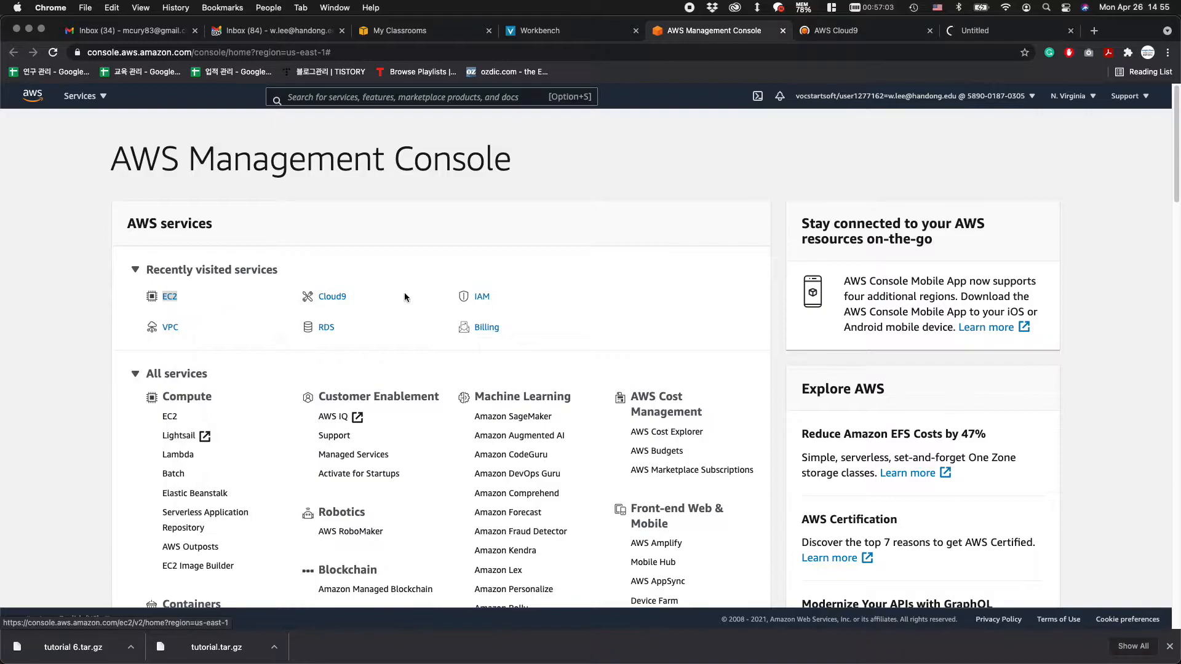
left_click(875, 38)
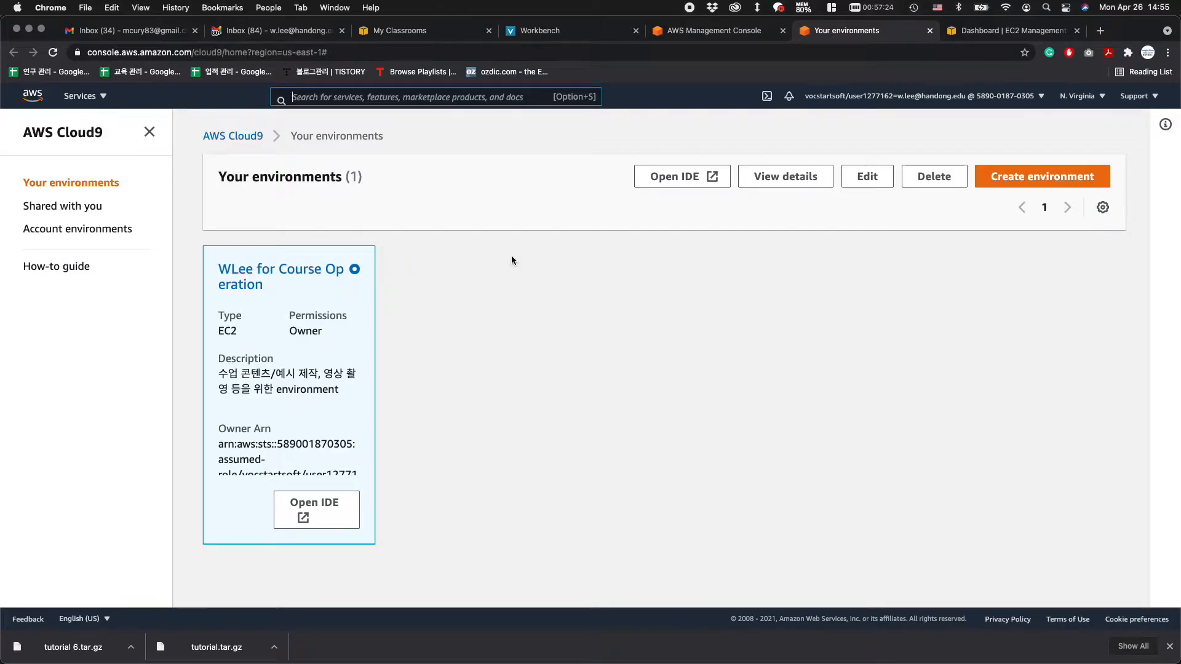
Step: Return to the Vocareum classroom dashboard and select a student who works in a team
left_click(540, 30)
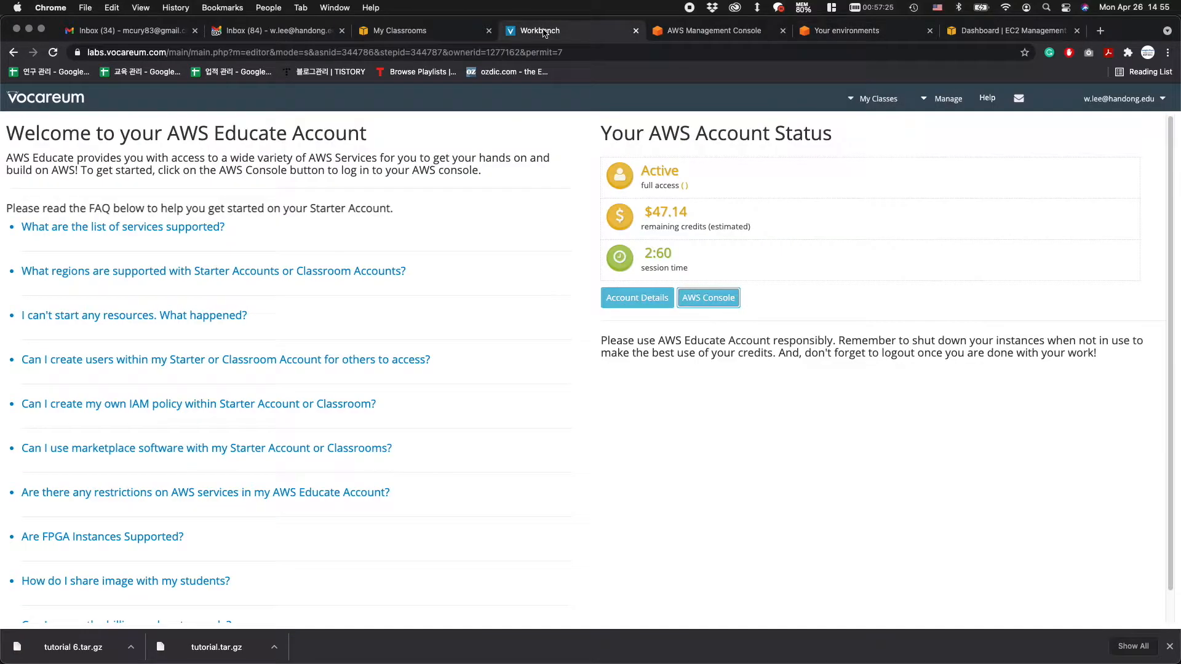
left_click(420, 31)
left_click(532, 31)
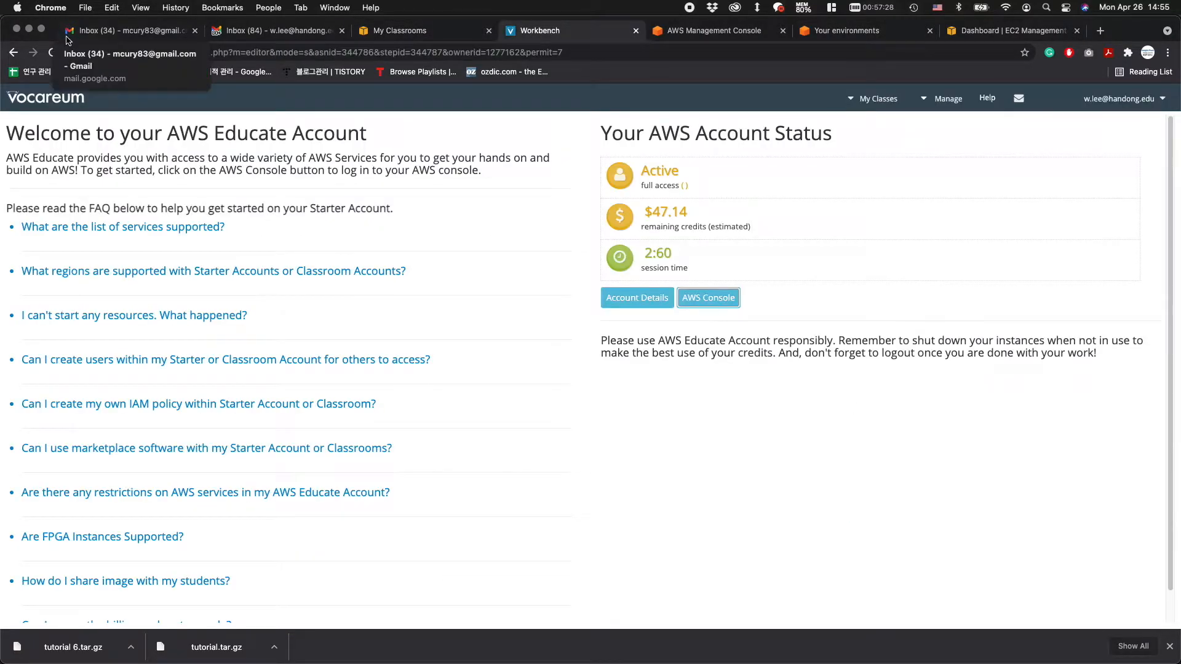
left_click(14, 53)
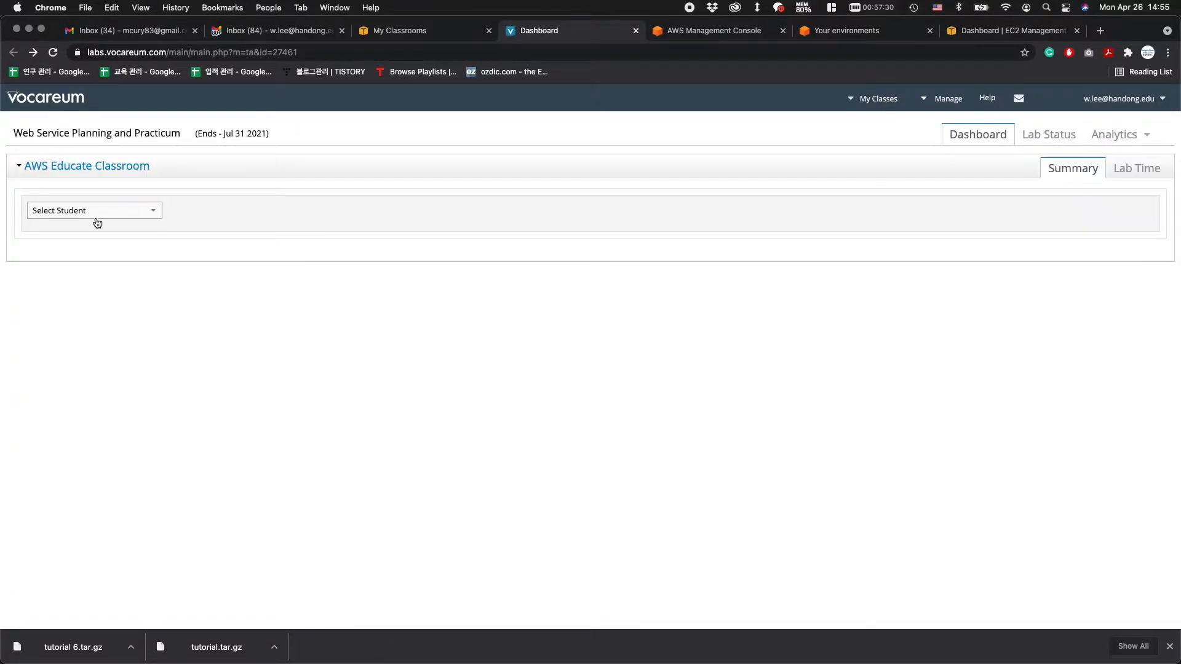
left_click(97, 210)
left_click(336, 332)
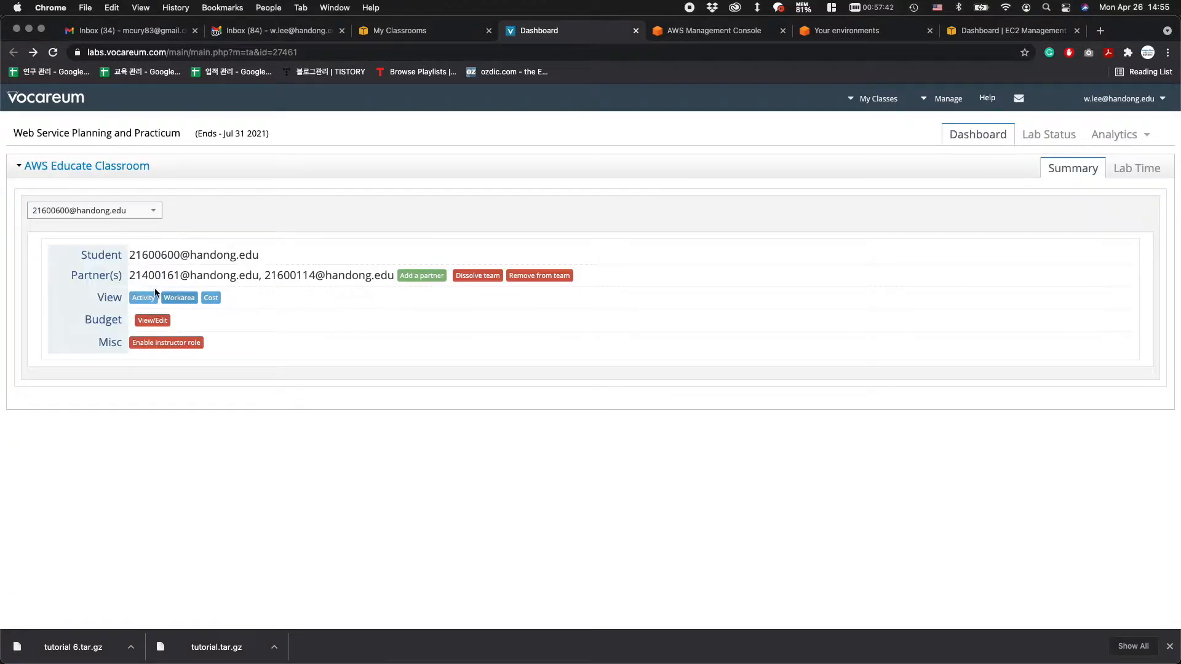
Step: Review the selected student's entry and team partners, and open that student's work area
left_click_drag(161, 256, 345, 276)
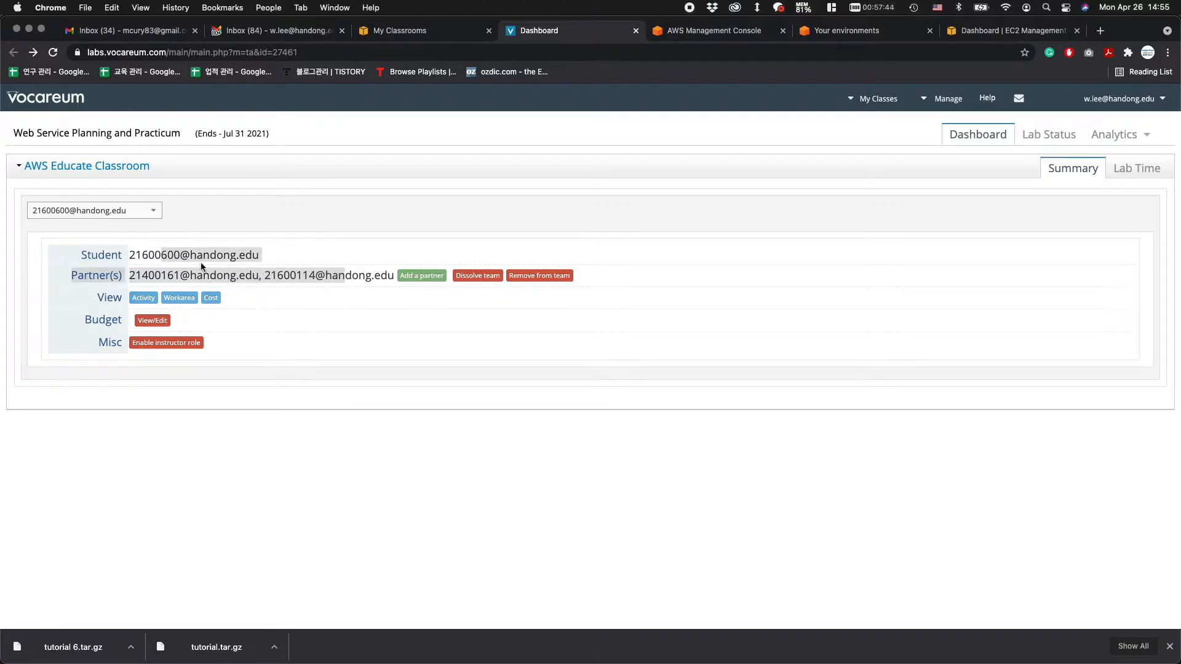
left_click(145, 256)
left_click_drag(146, 277, 305, 271)
left_click(356, 279)
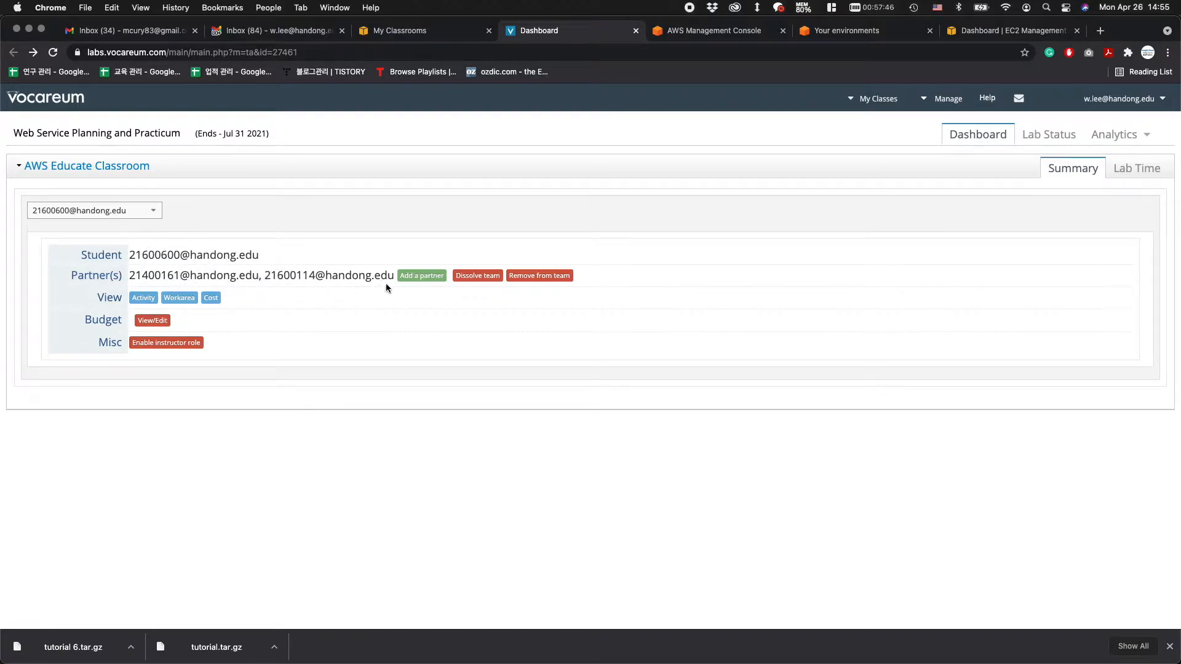
left_click_drag(315, 275, 148, 253)
left_click(179, 297)
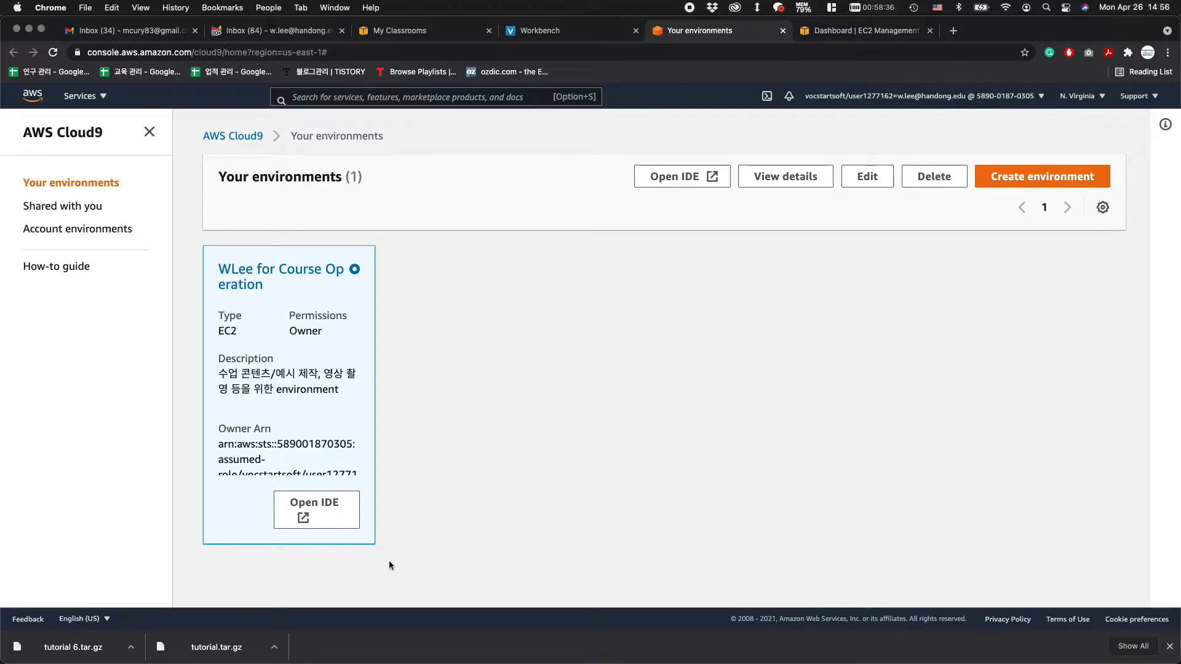
Step: Open the IDE for the Course Operation environment in Cloud9
left_click(317, 528)
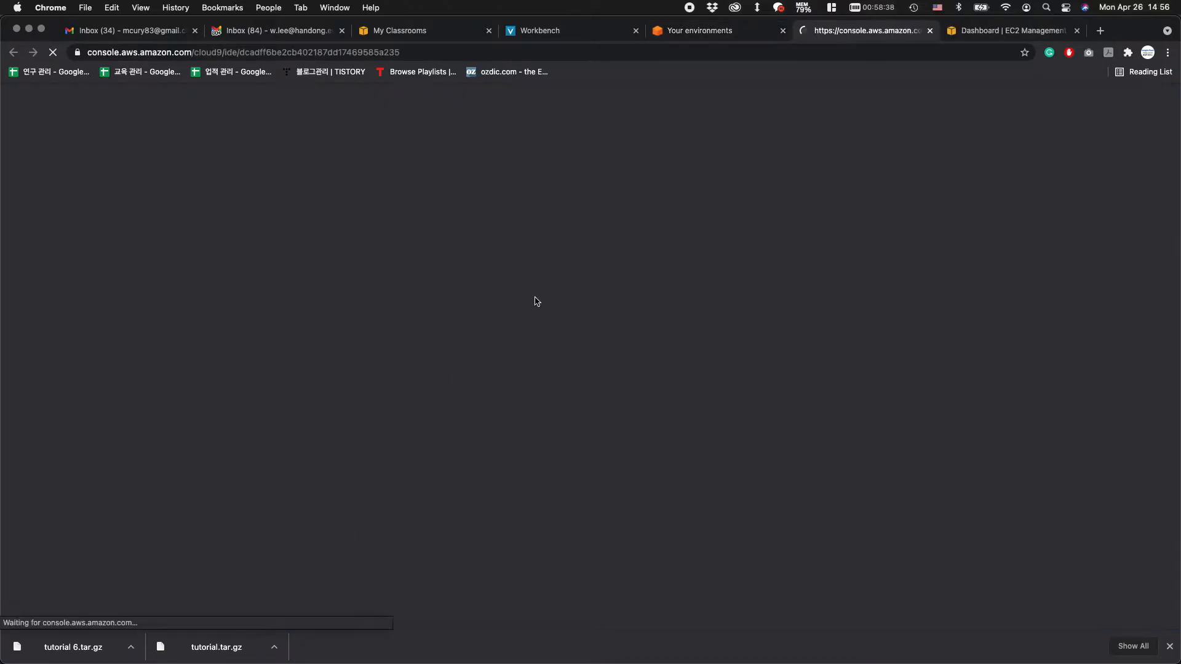
left_click(714, 36)
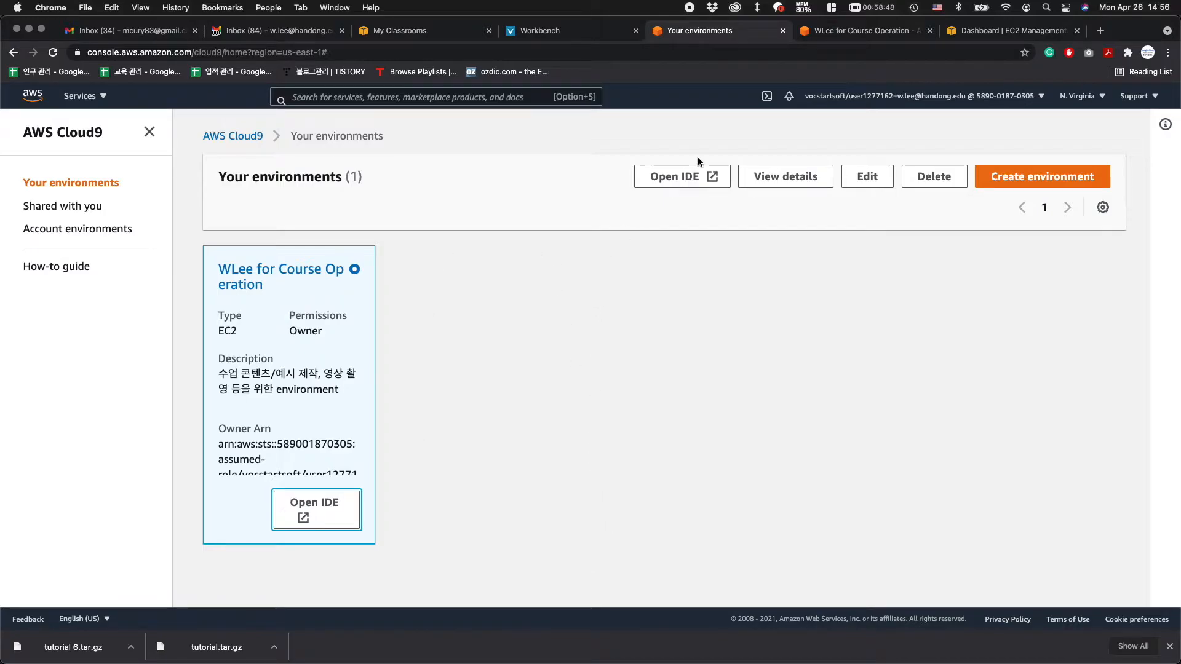
left_click(835, 34)
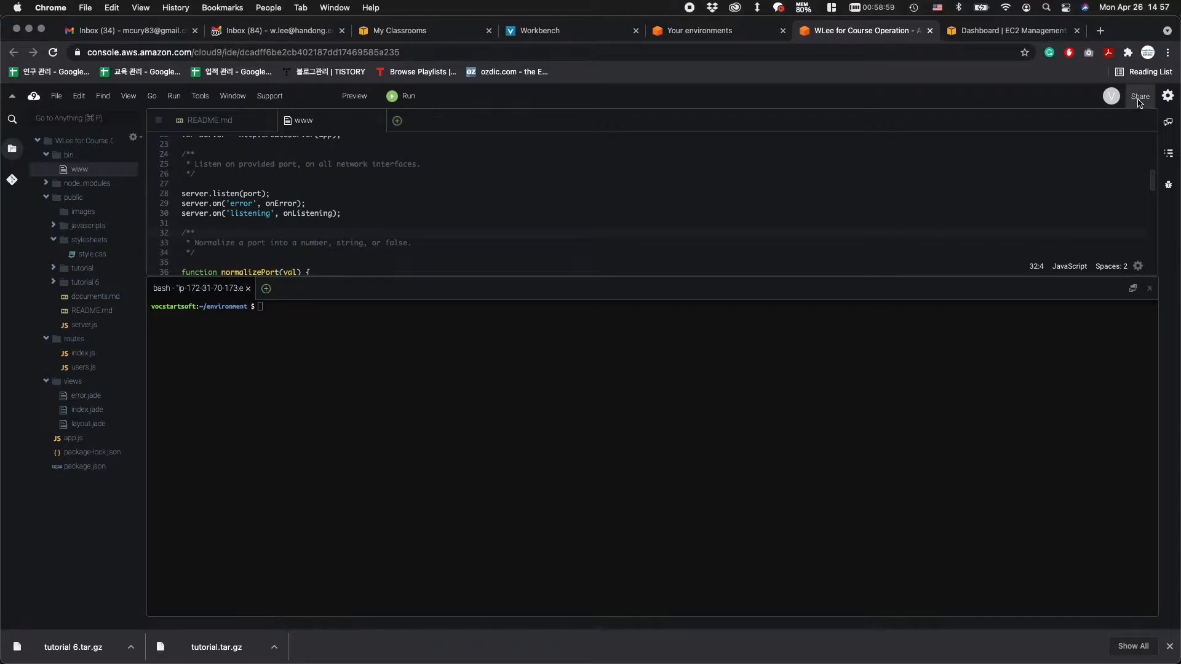
Step: Inspect the environment's sharing options, including the IAM username field for inviting members, without inviting anyone
left_click(1140, 97)
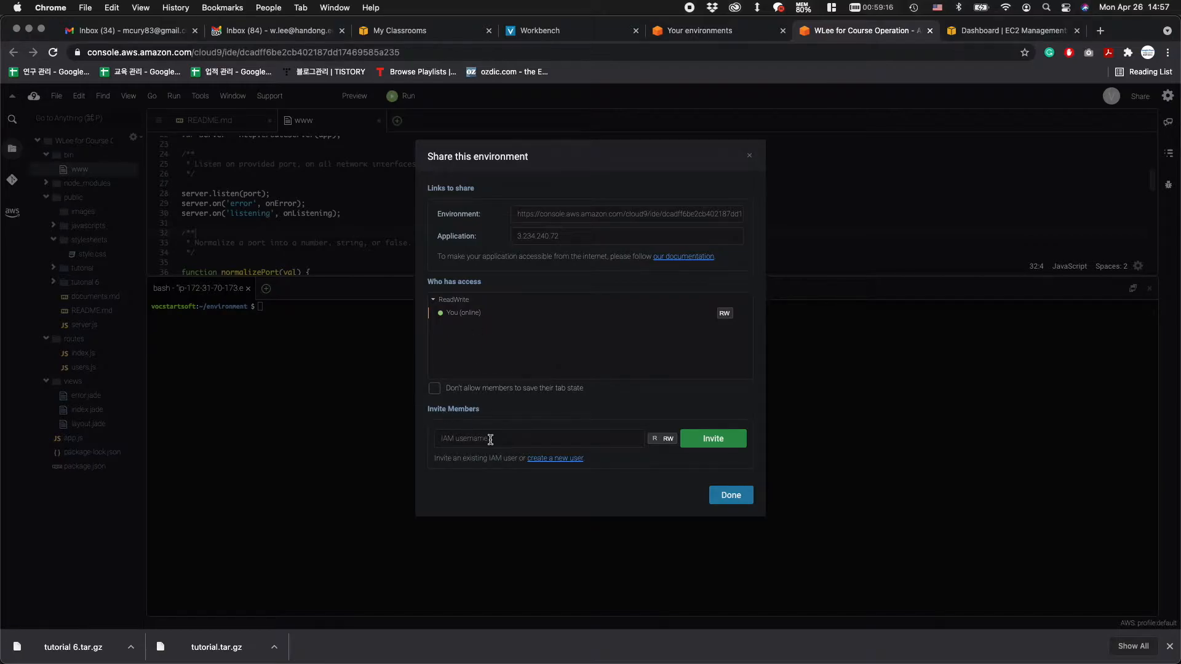
left_click(482, 439)
left_click(749, 156)
Step: Collapse the bin, public, routes and views folders in the project tree
left_click(45, 155)
left_click(46, 183)
left_click(46, 197)
left_click(45, 211)
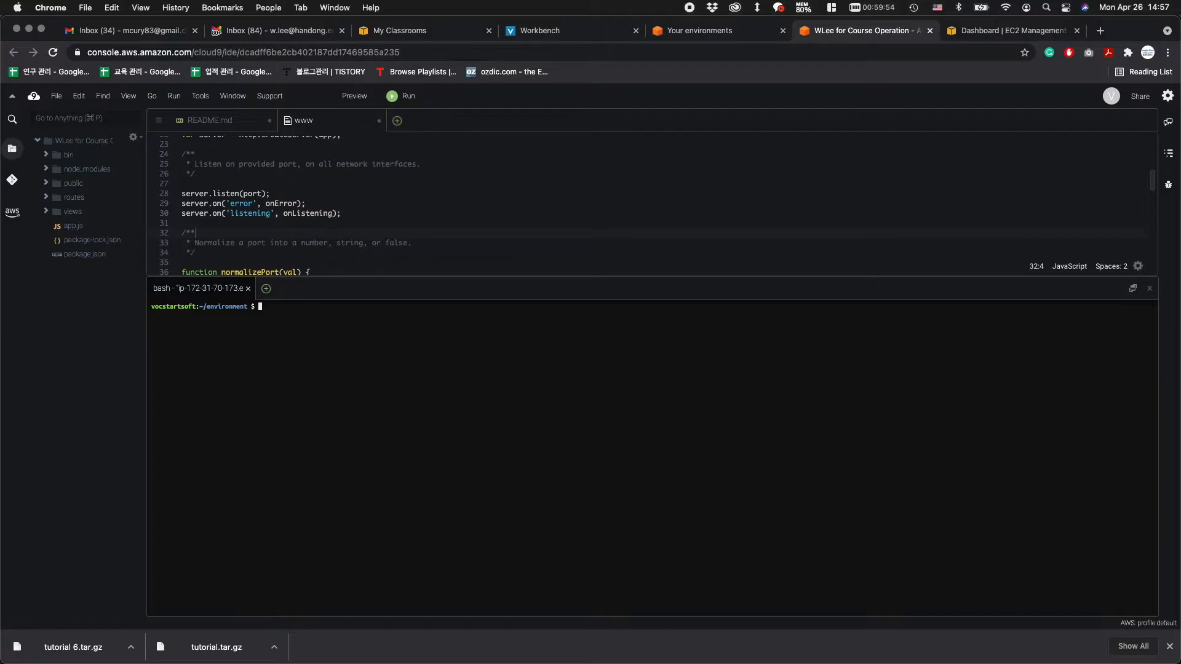
Step: Open package.json and review the express, body-parser and ejs entries among its dependencies
double_click(85, 254)
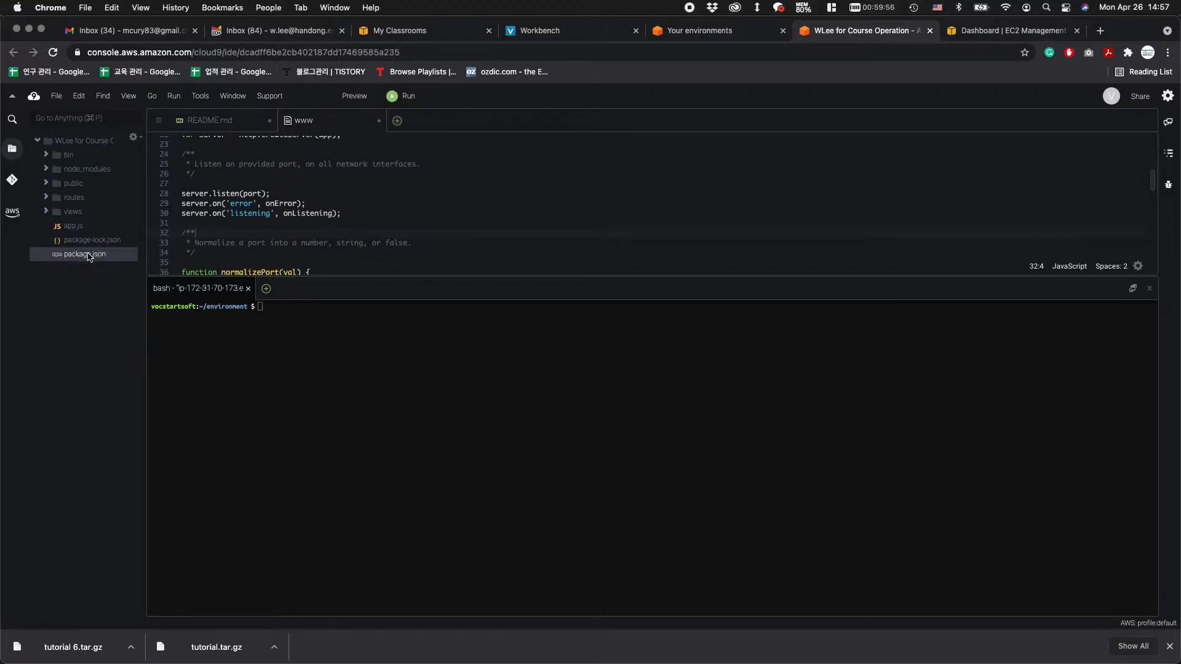
scroll(283, 179, "down", 2)
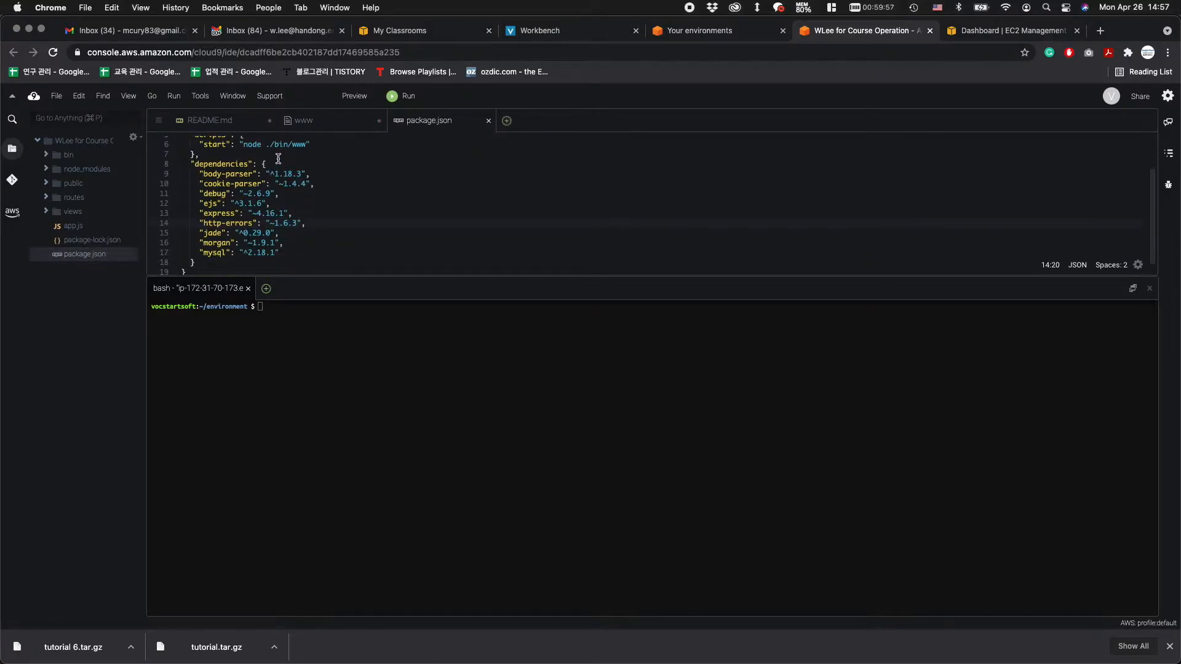
left_click_drag(204, 213, 278, 213)
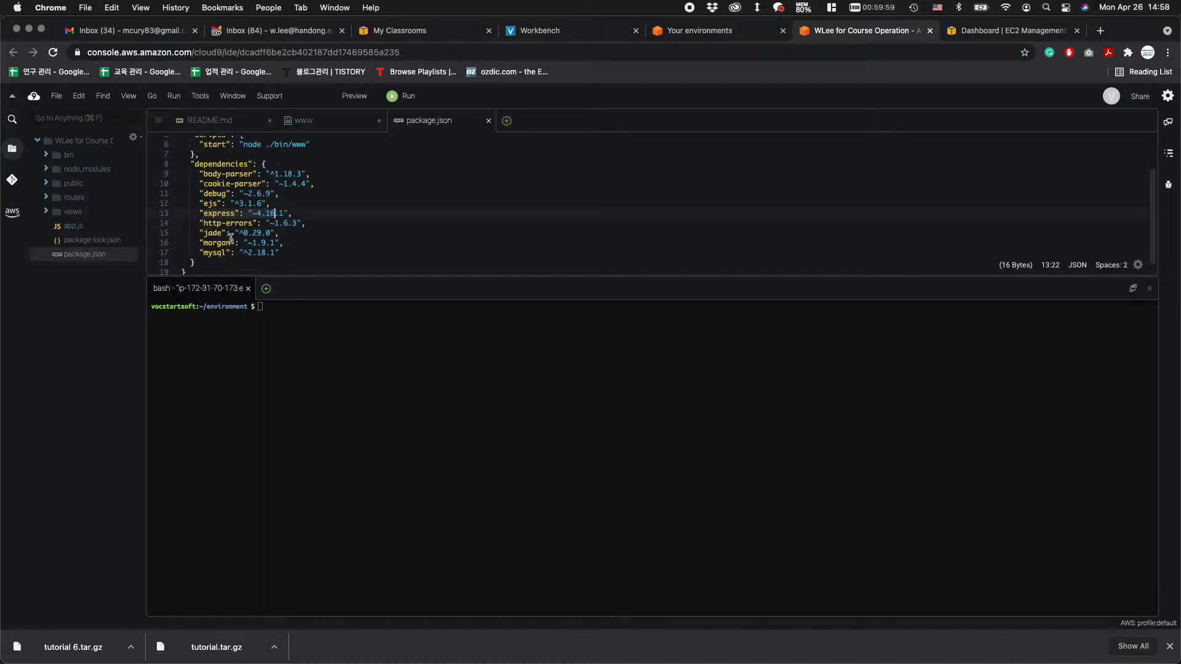
left_click_drag(211, 175, 258, 175)
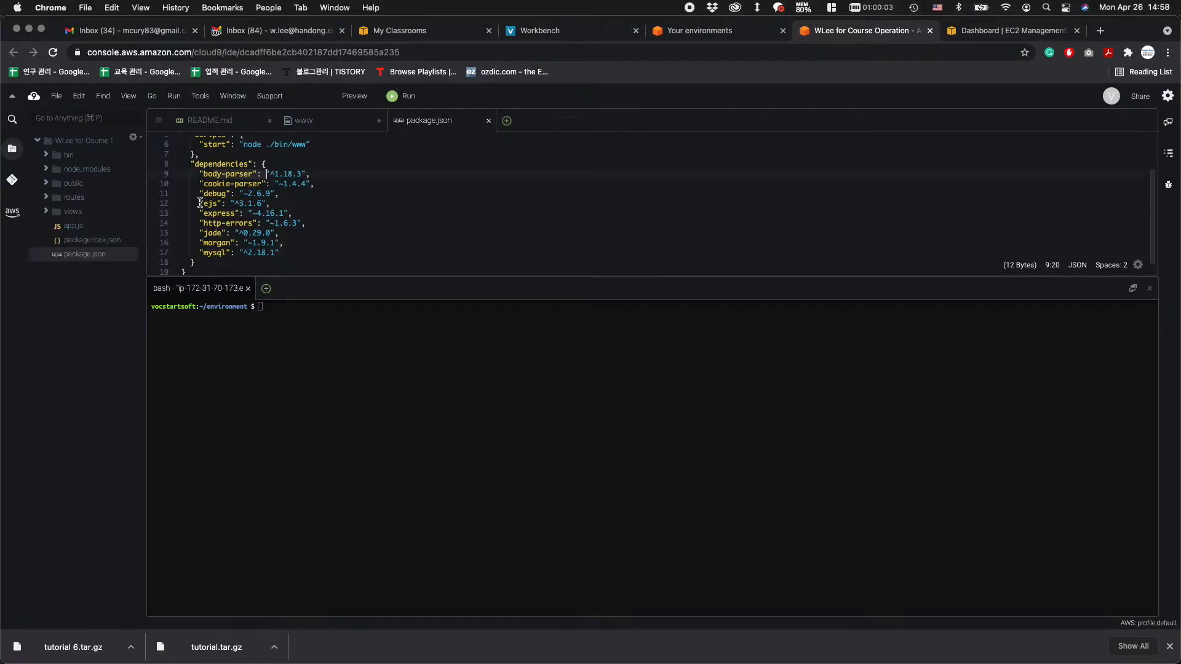
left_click_drag(200, 203, 299, 206)
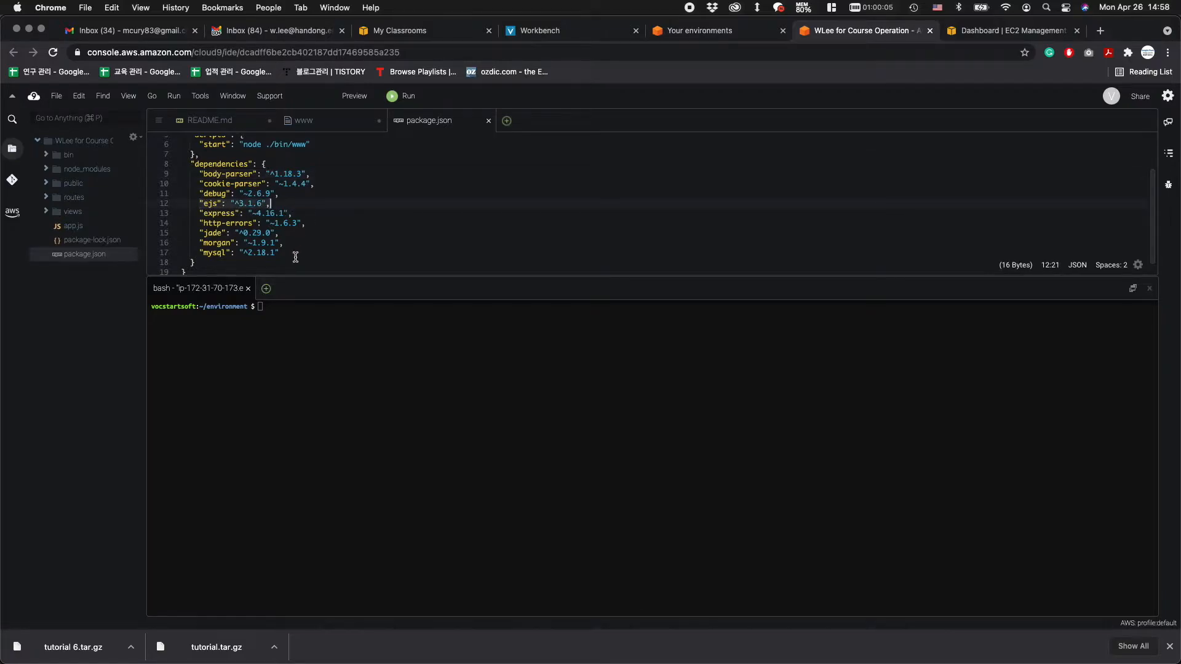
Step: Delete the jade line from the dependencies in package.json and close the file
left_click_drag(281, 233, 127, 228)
key("BackSpace")
key("BackSpace")
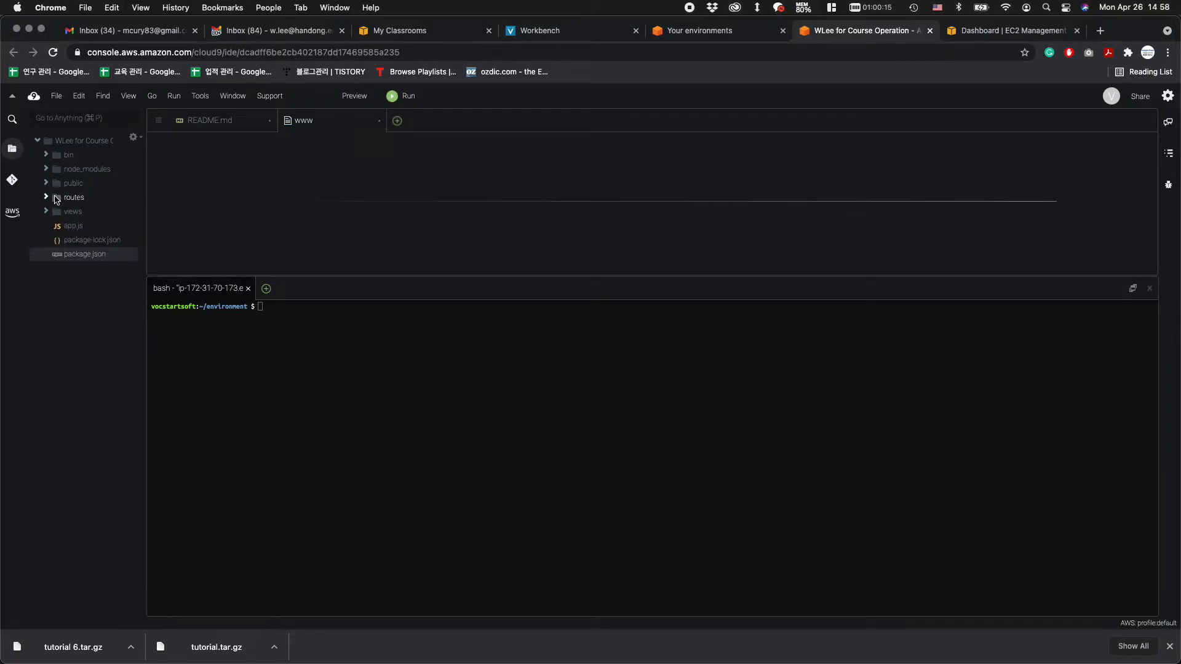
left_click(56, 200)
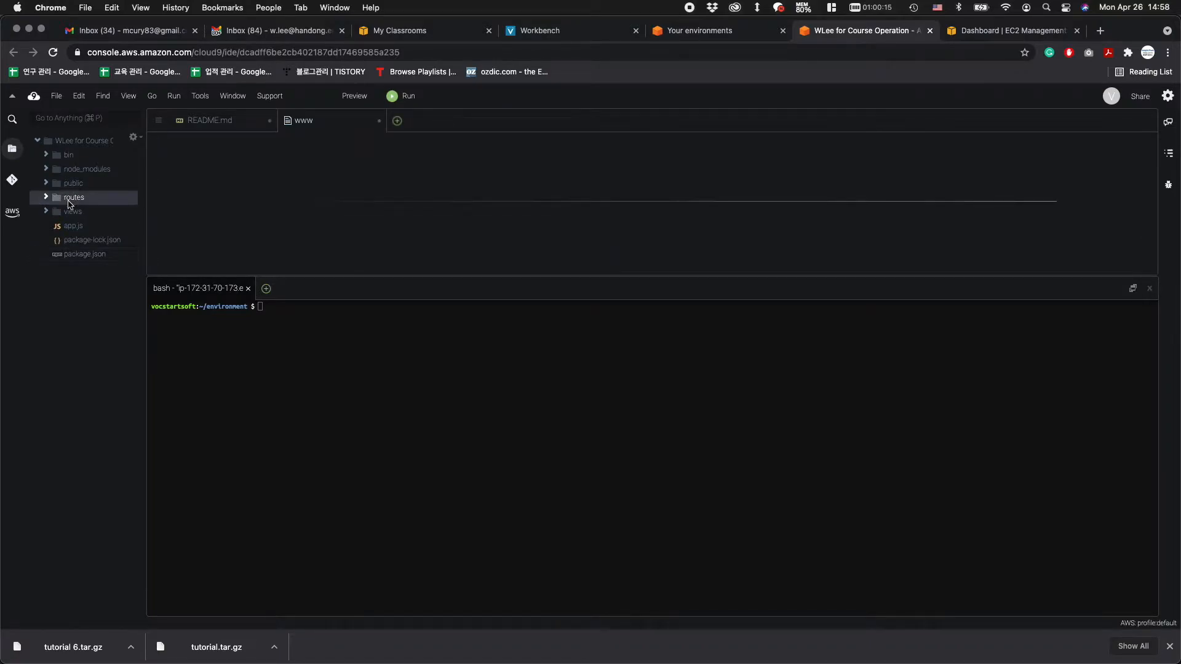
left_click(69, 212)
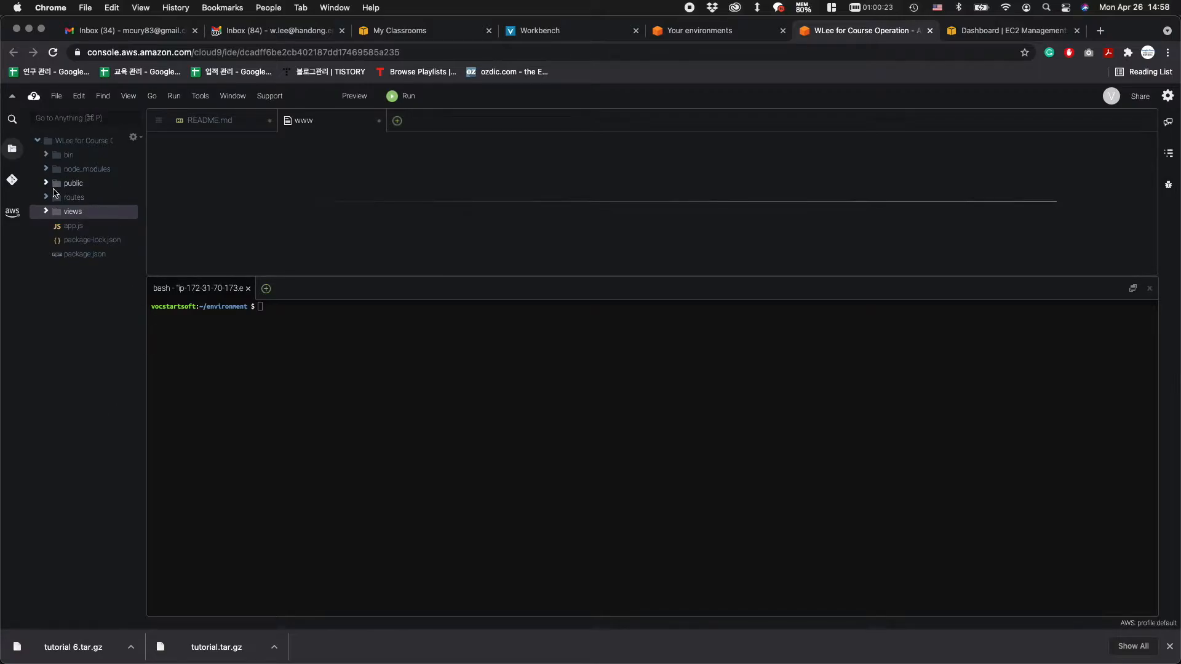
Step: Examine the public folder's contents, including the tutorial 6 subfolder and server.js, and collapse the folder again
left_click(47, 187)
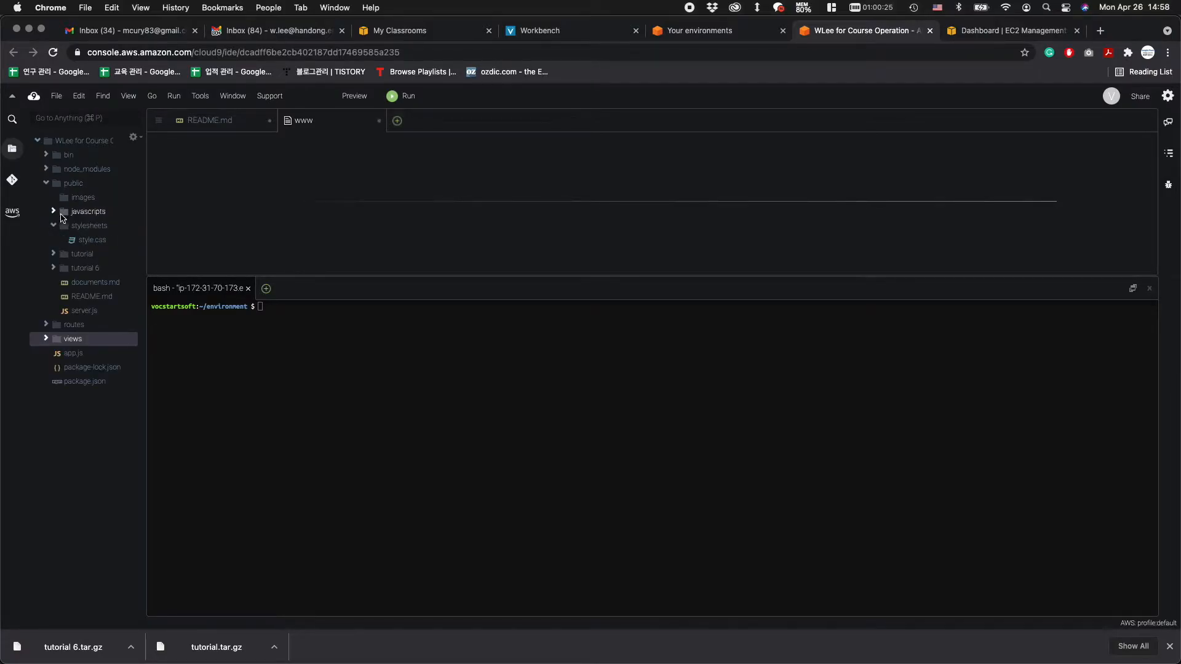
left_click(54, 226)
left_click(49, 256)
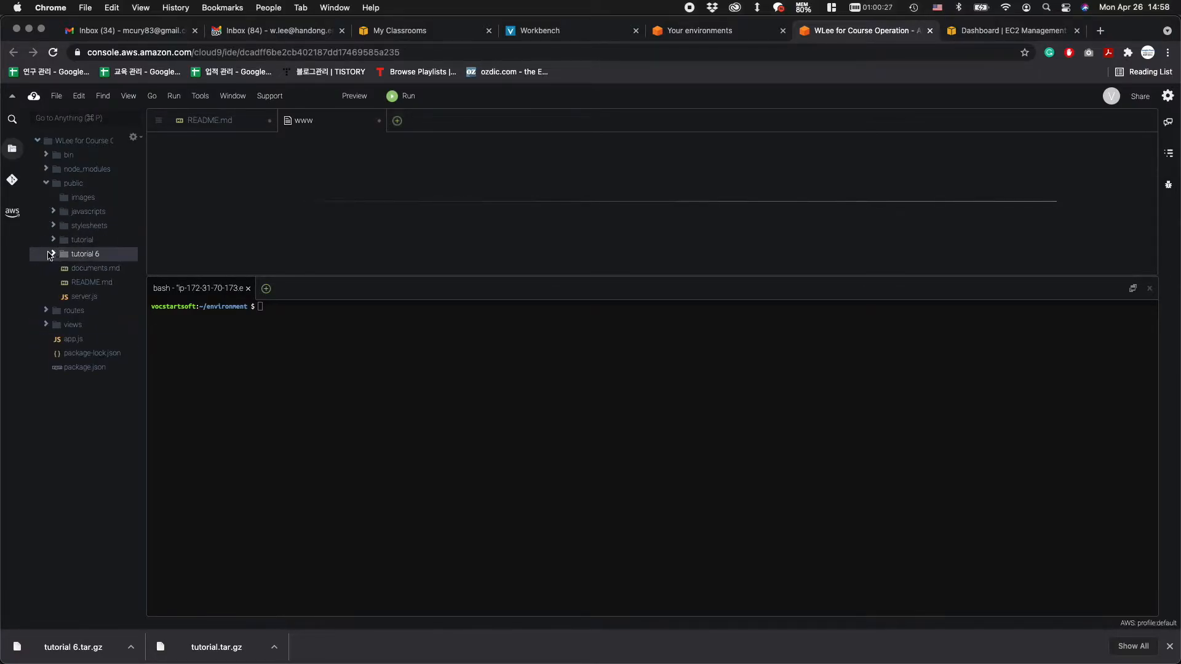
left_click(54, 254)
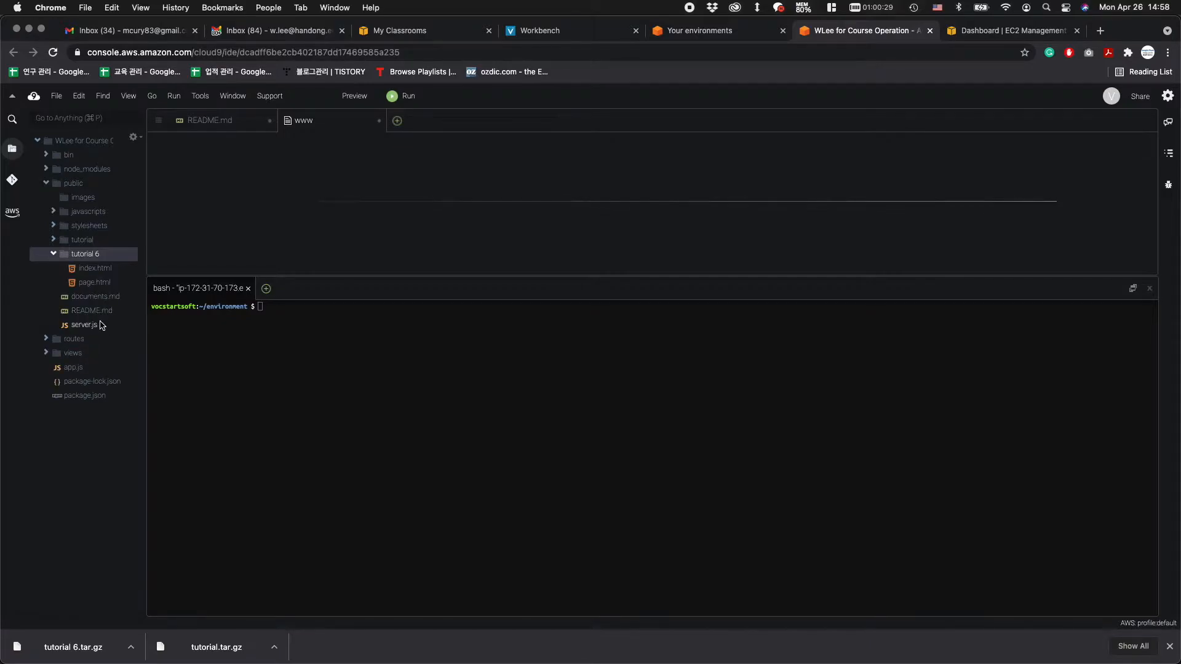
left_click(83, 324)
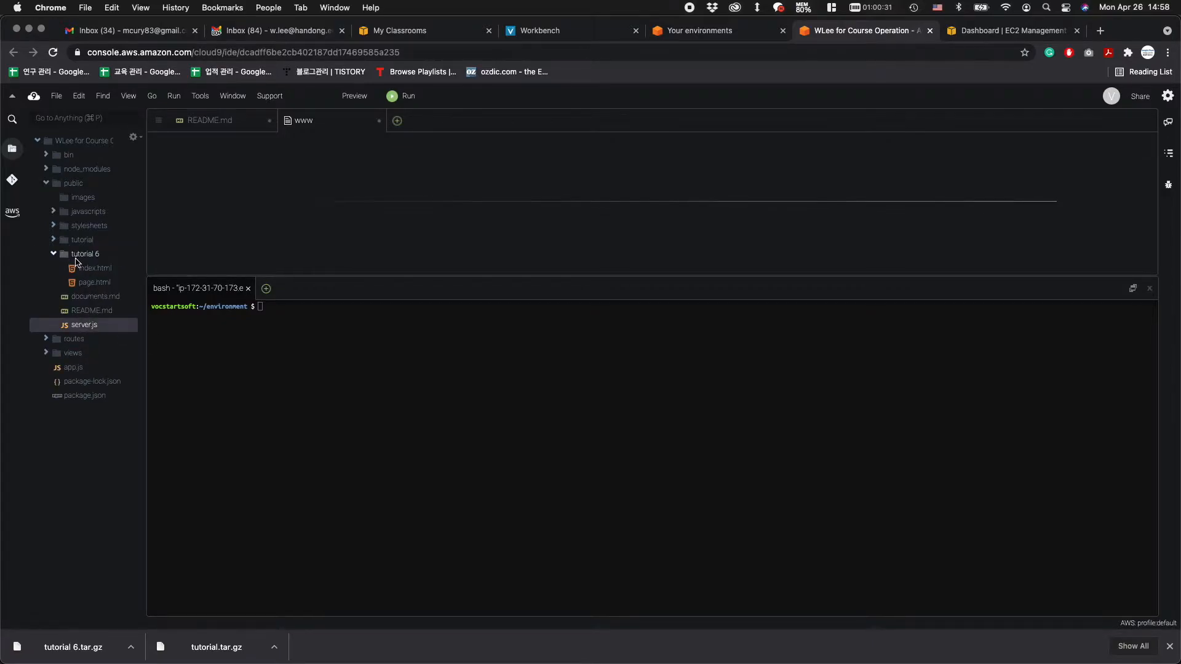
left_click(91, 268)
left_click(58, 254)
left_click(55, 254)
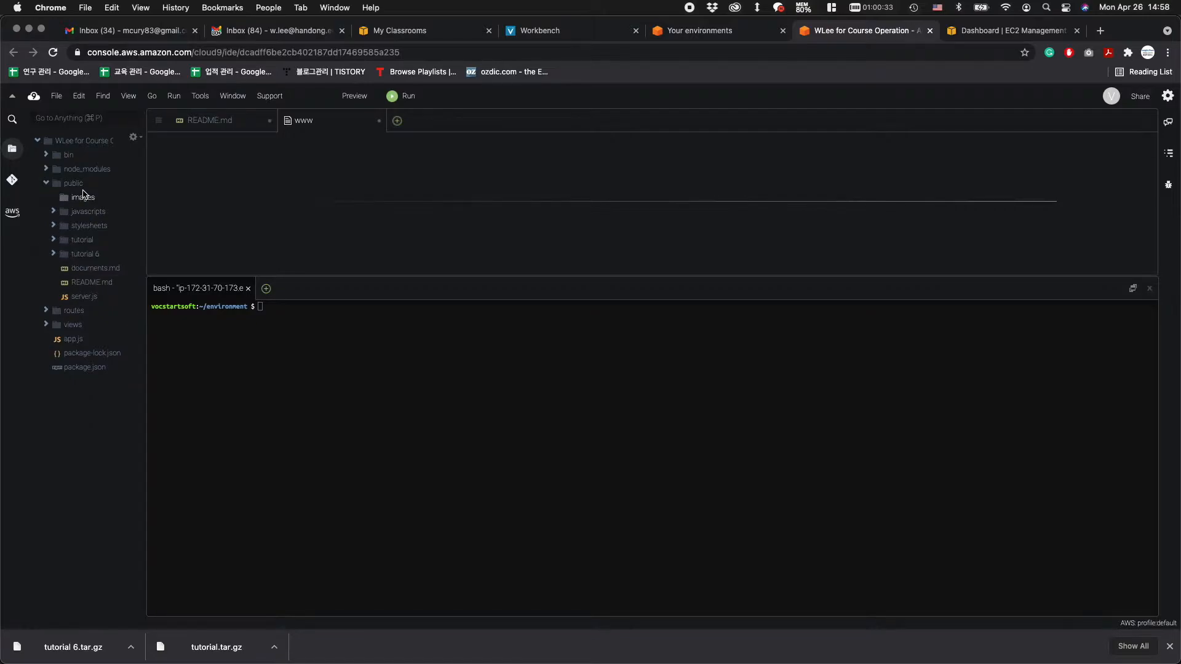
left_click(73, 185)
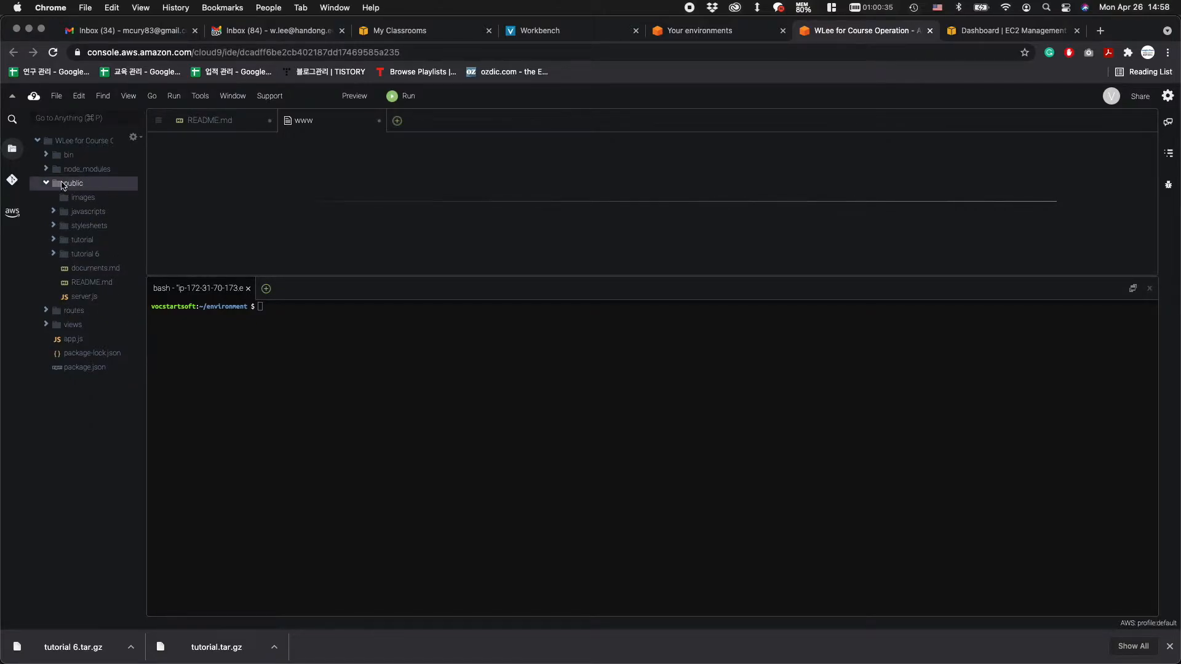
left_click(49, 185)
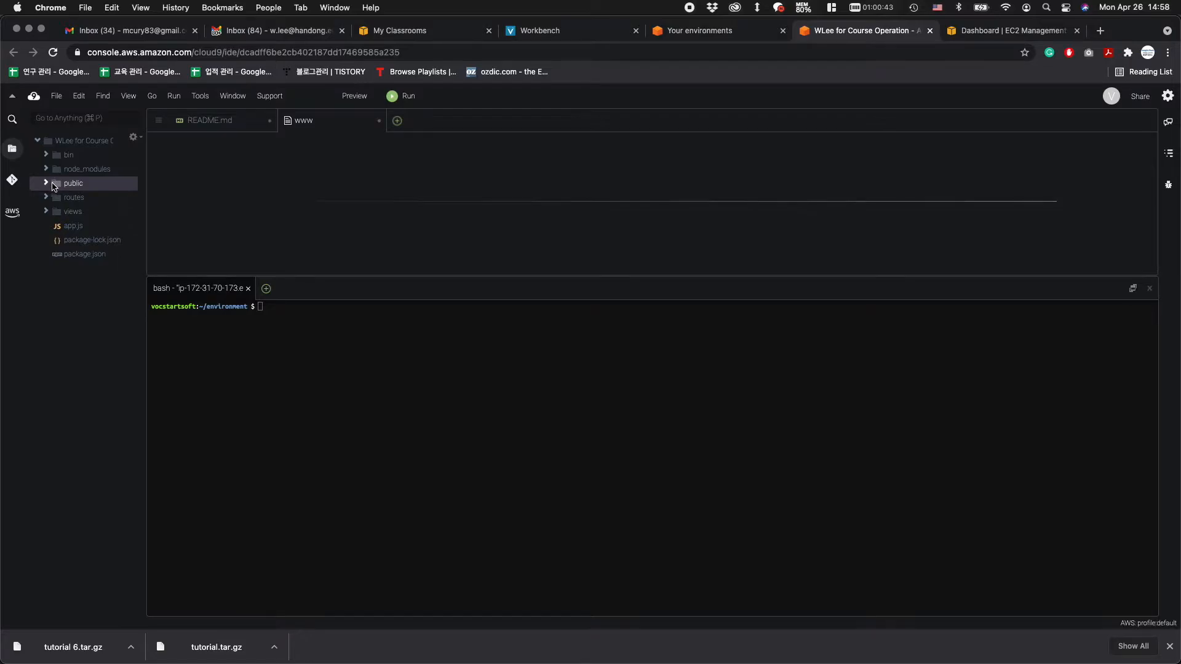
left_click(46, 186)
left_click(45, 186)
left_click(46, 185)
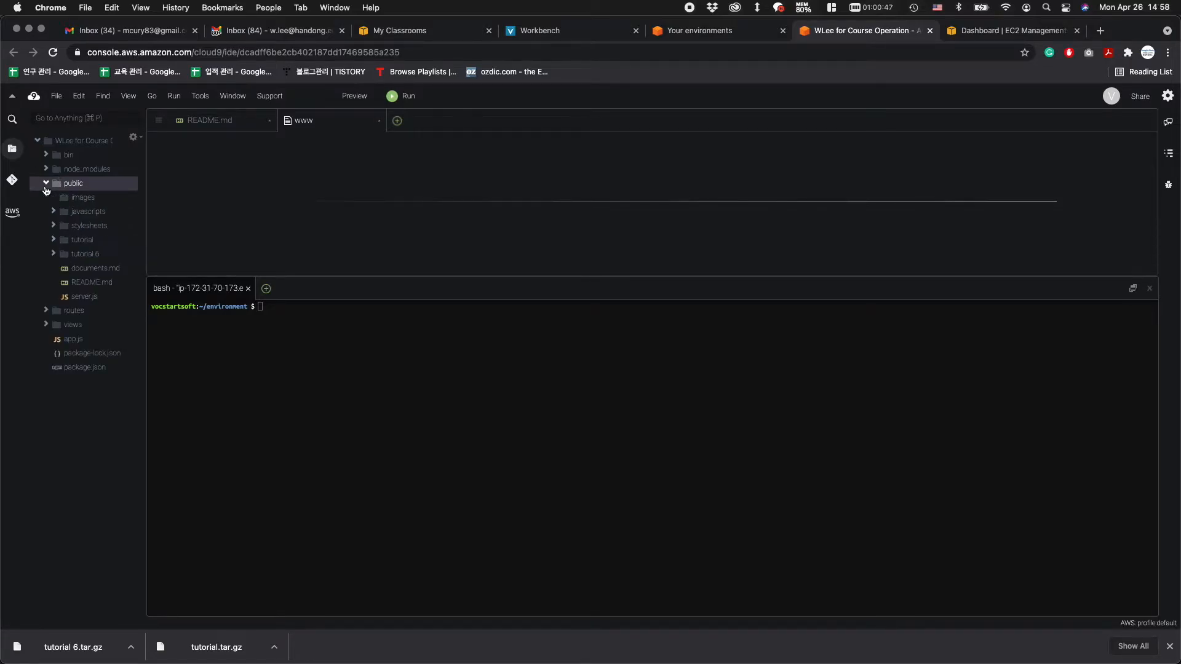
left_click(92, 296)
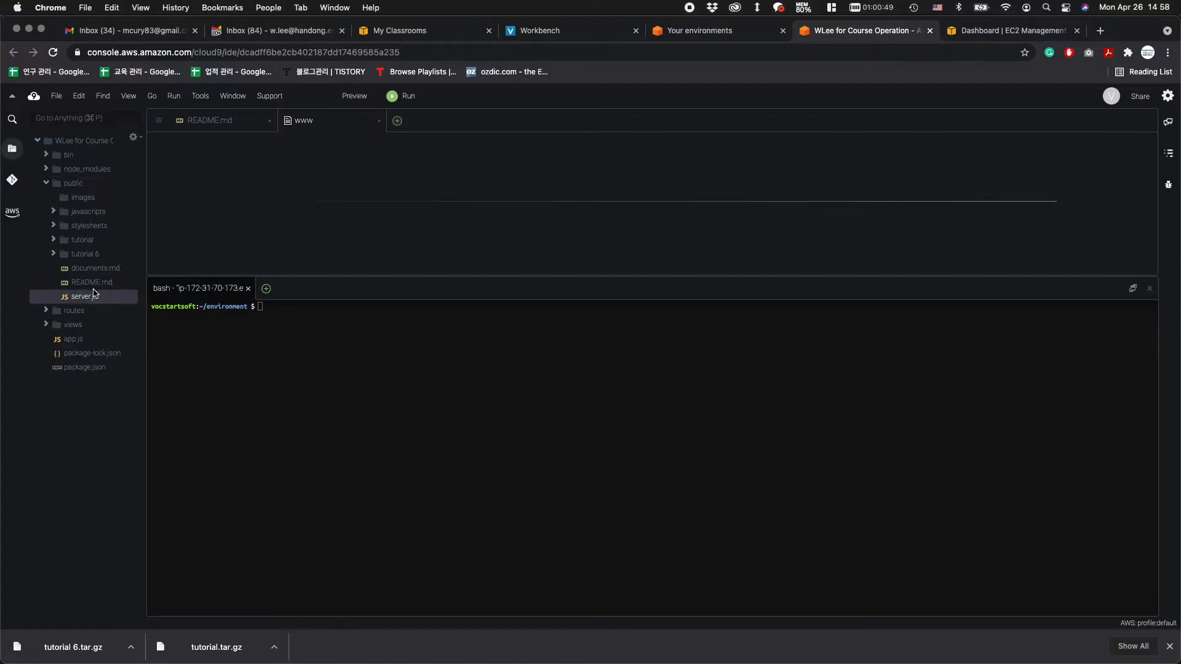
left_click(99, 244, "shift")
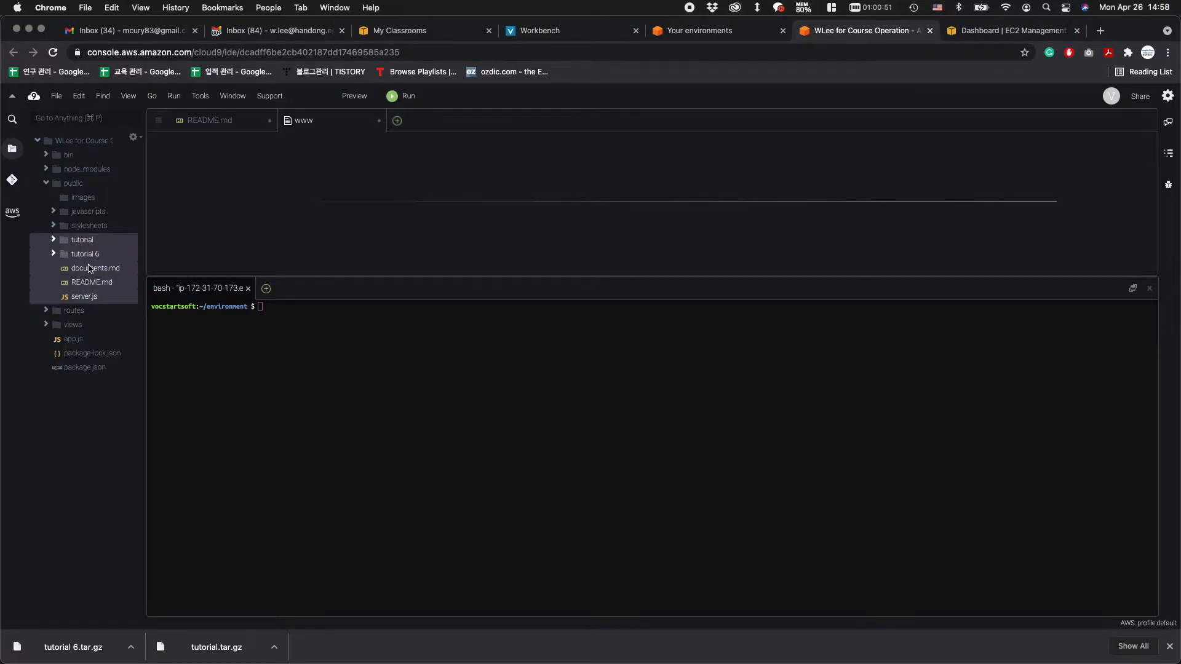
left_click(46, 183)
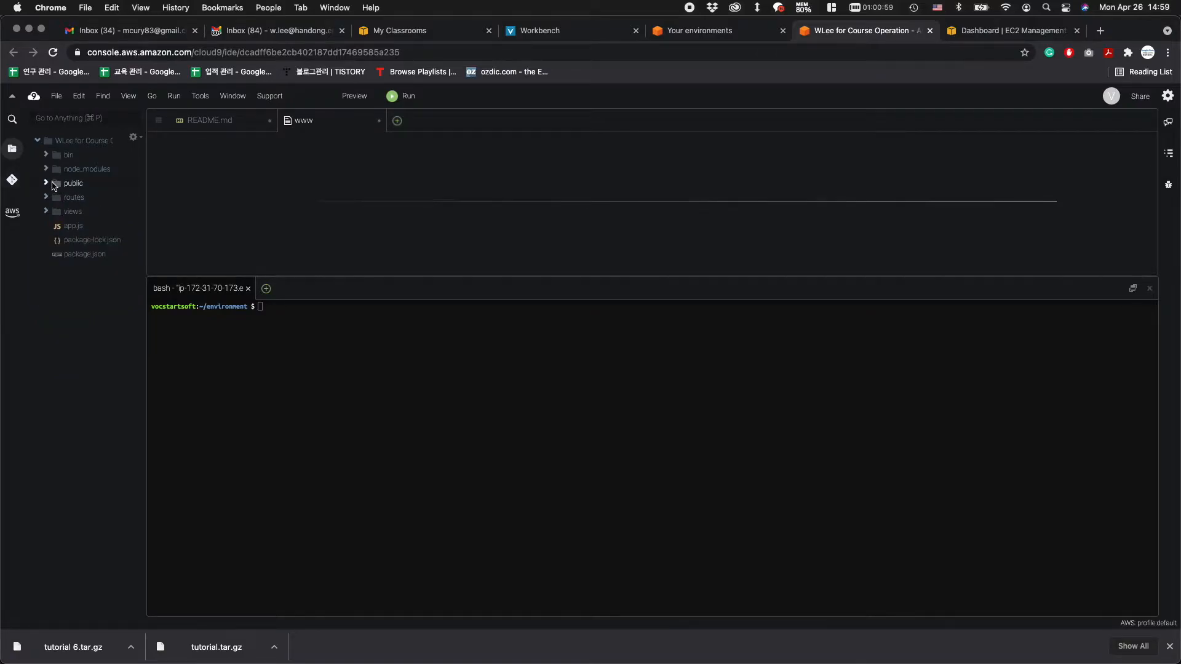
Step: Delete the tutorial and tutorial 6 folders from the public folder
left_click(46, 183)
left_click(86, 254)
left_click(93, 240, "shift")
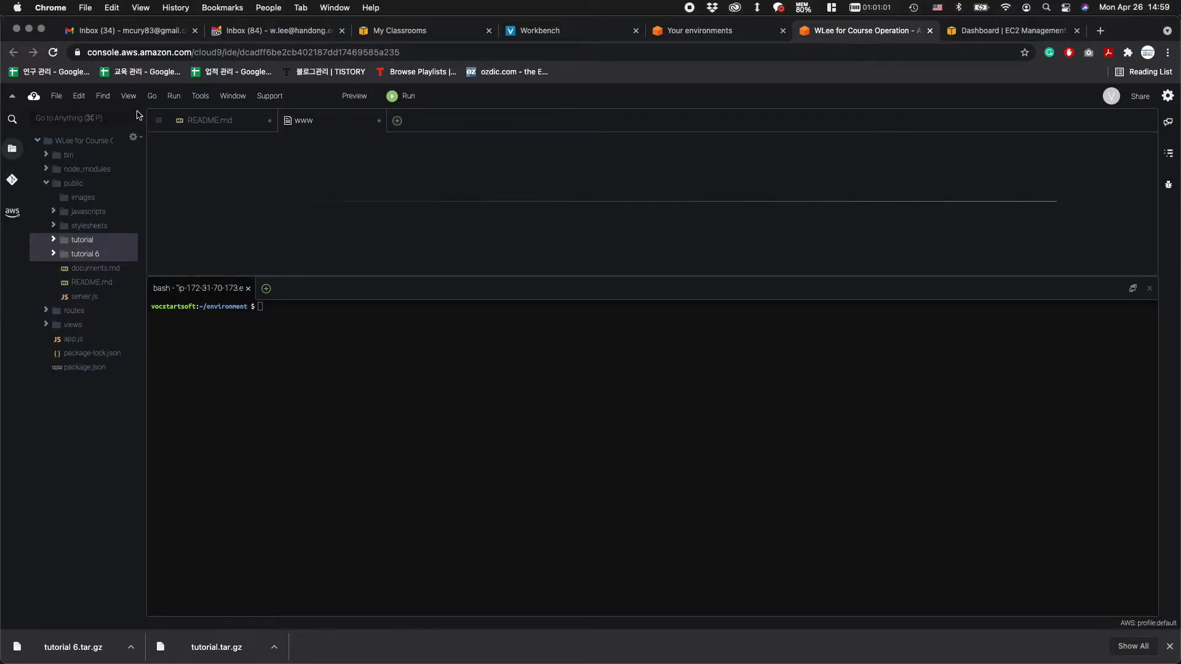
right_click(98, 274)
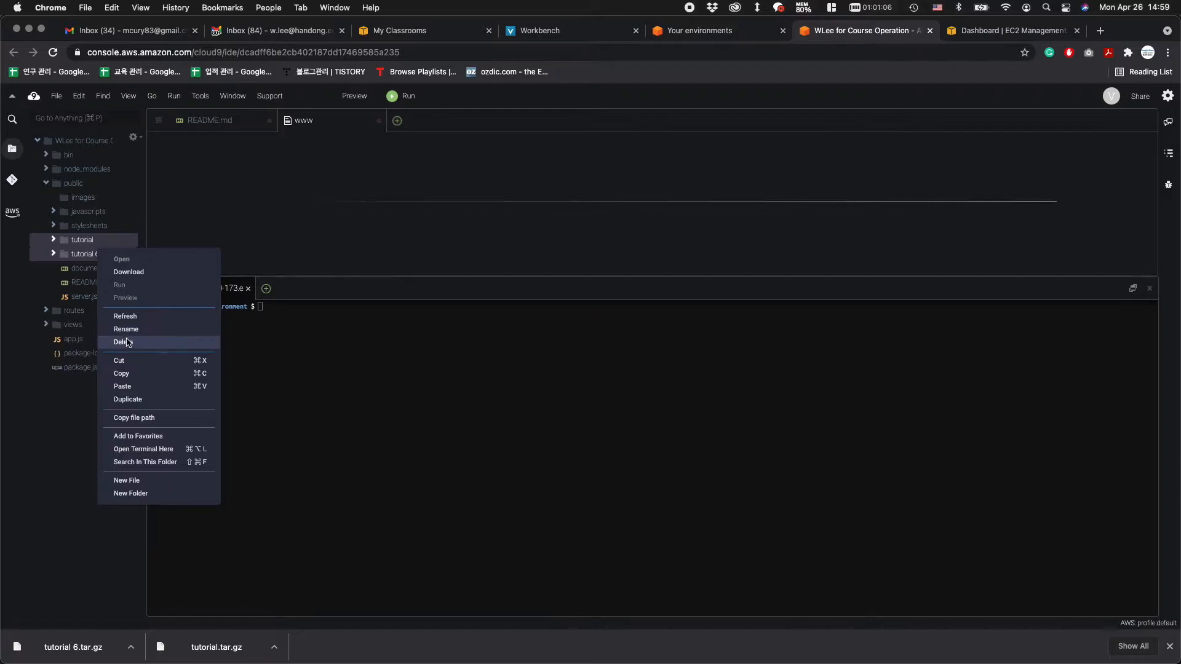
left_click(131, 337)
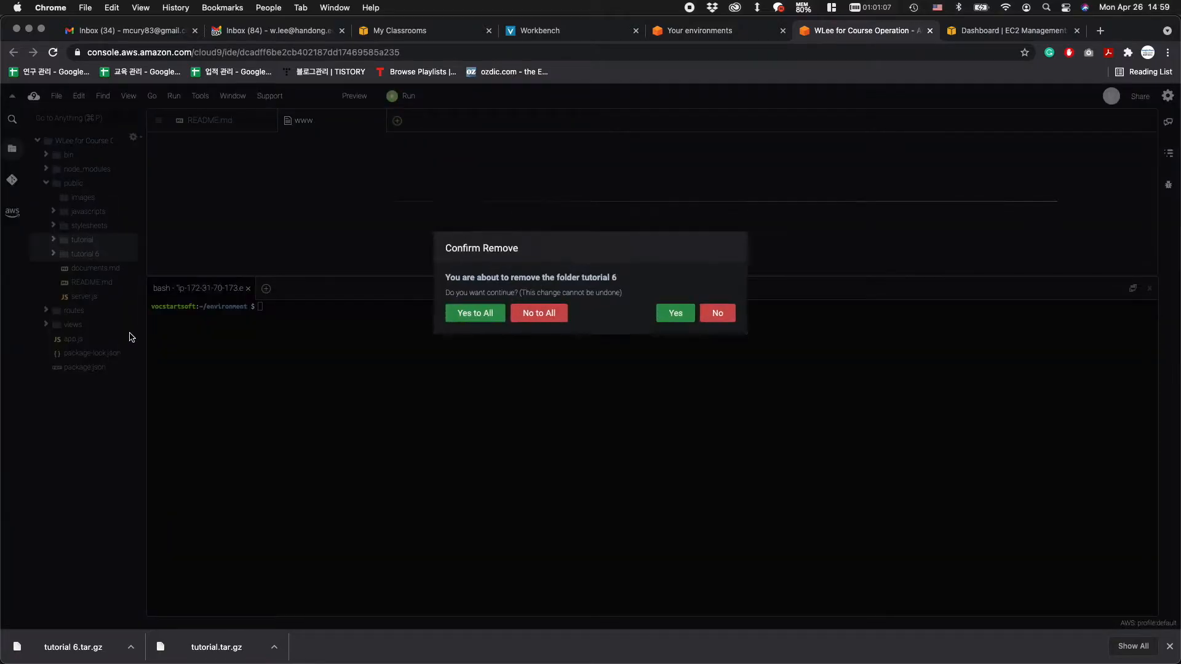
left_click(475, 313)
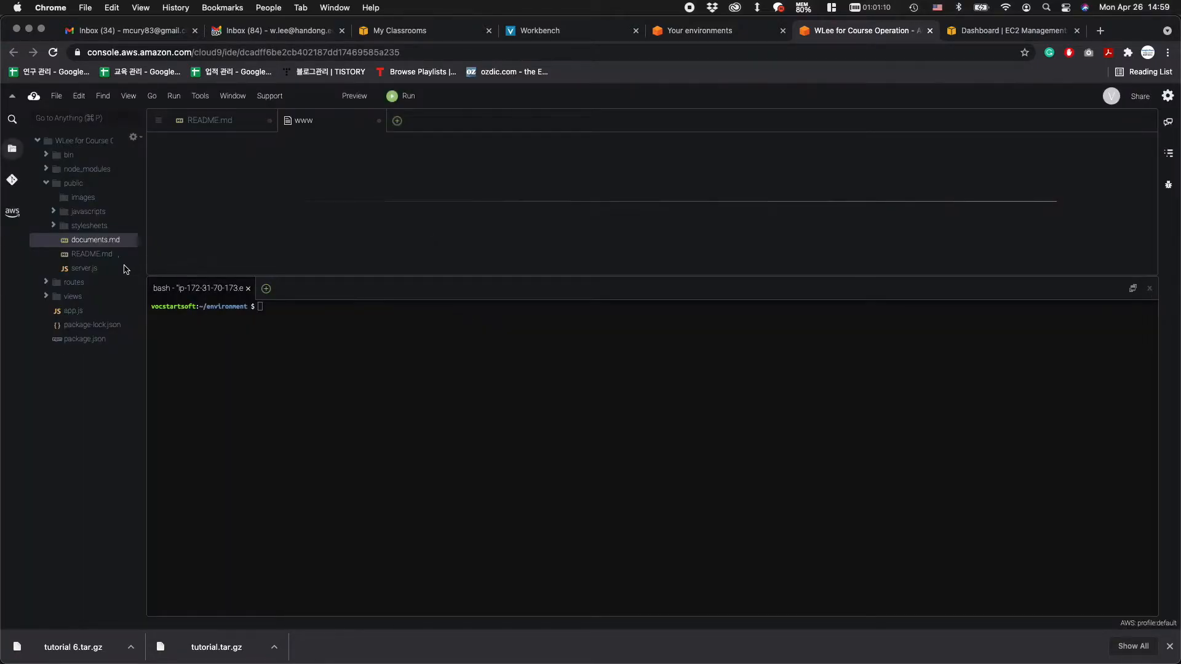
Step: Open app.js from the project root to look at its routing code, and close the file
left_click(101, 255)
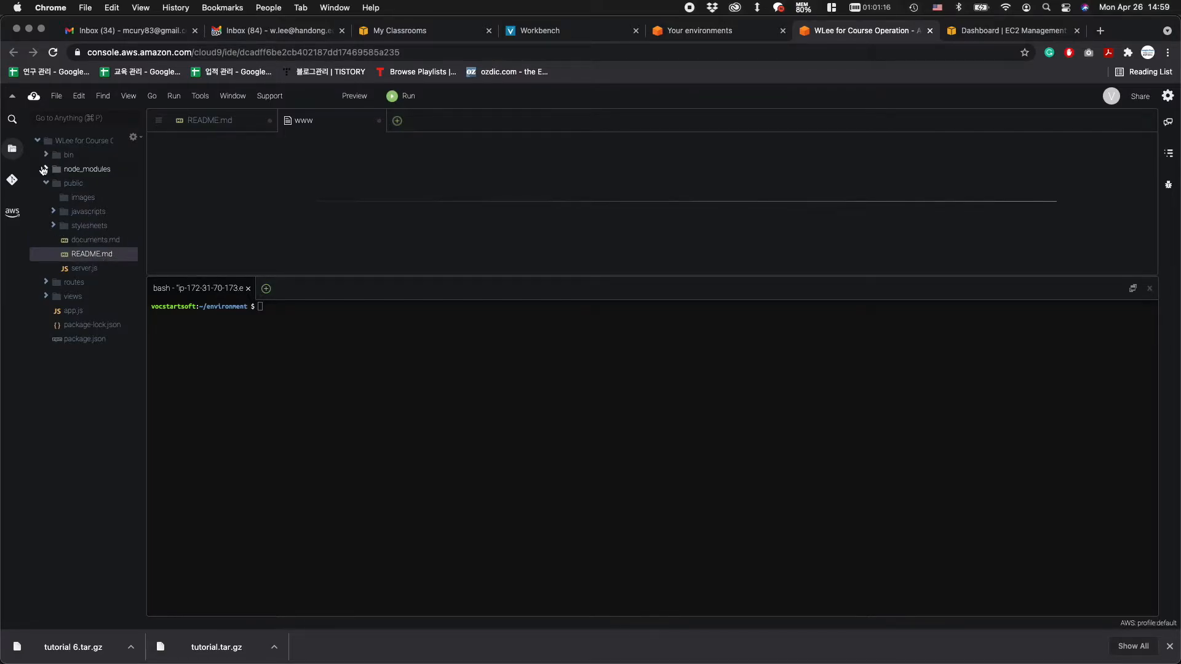
double_click(75, 311)
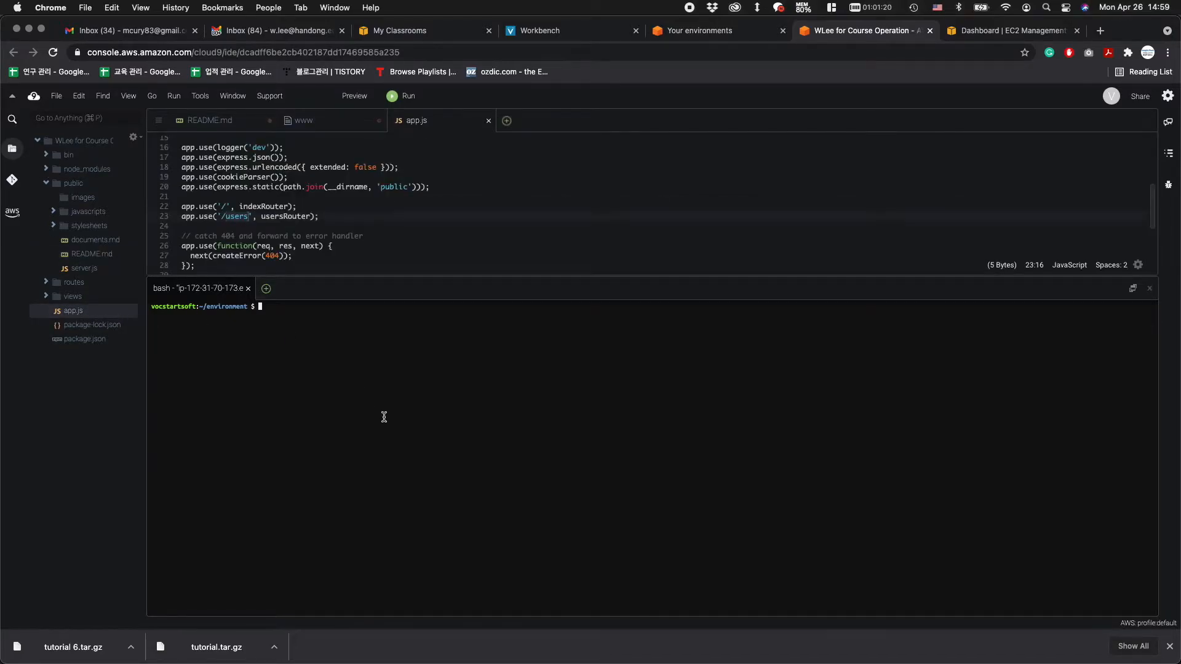
left_click(489, 120)
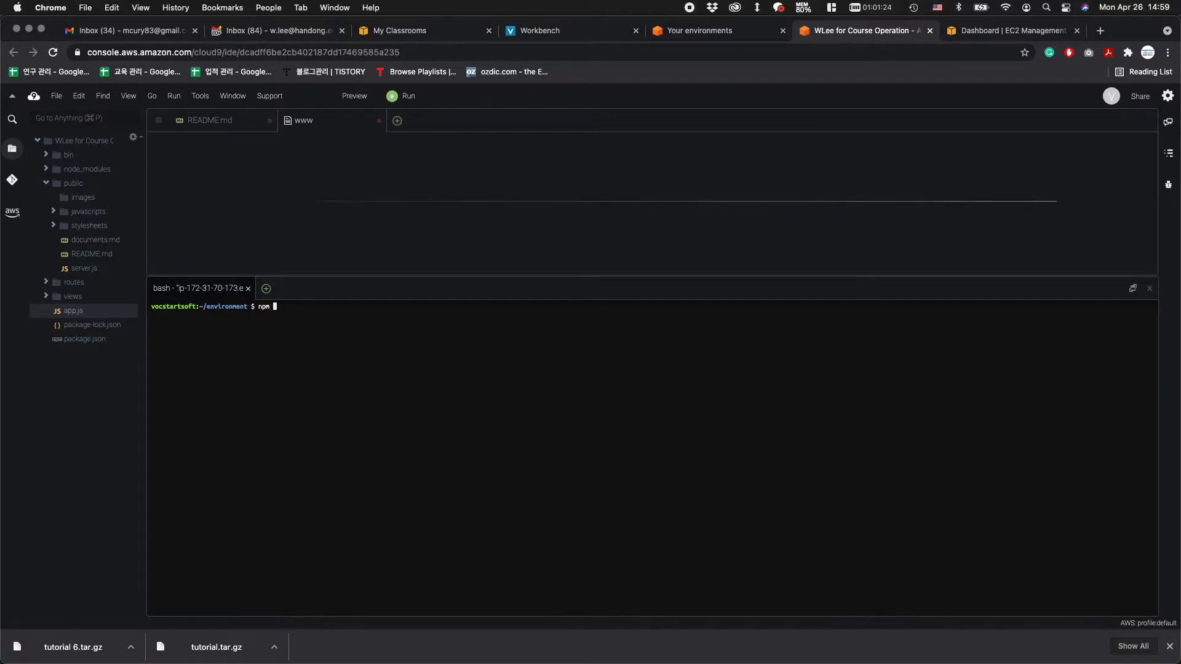
Step: Run npm start in the terminal to launch the app, and check the available preview options
key("Return")
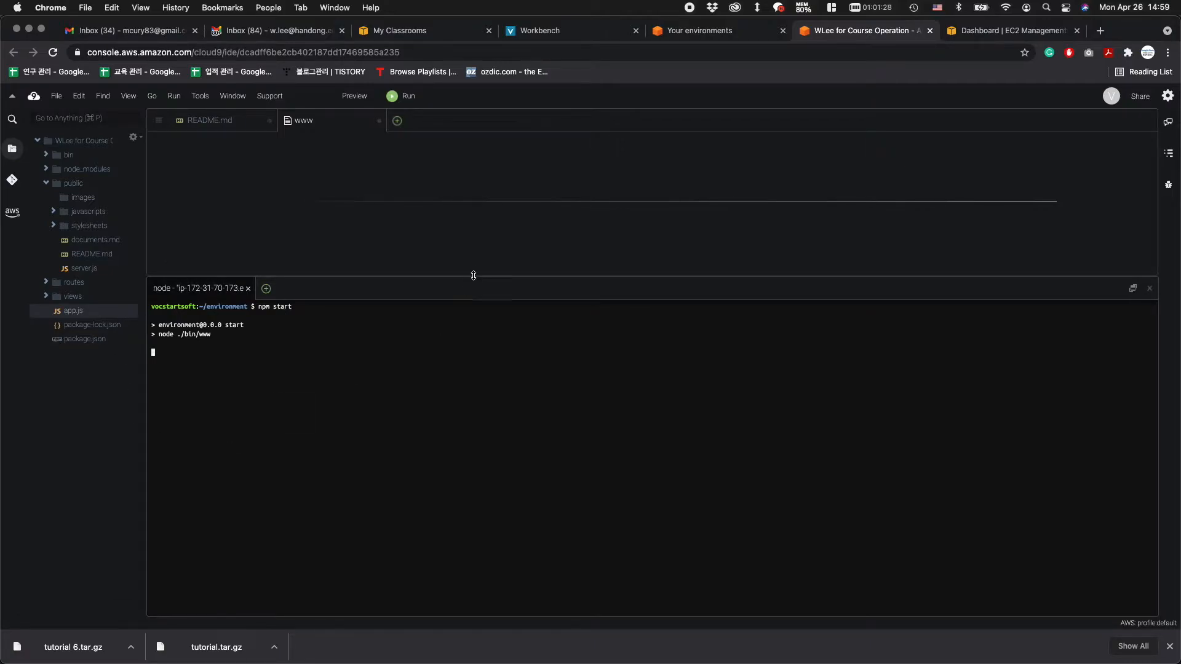
left_click(355, 96)
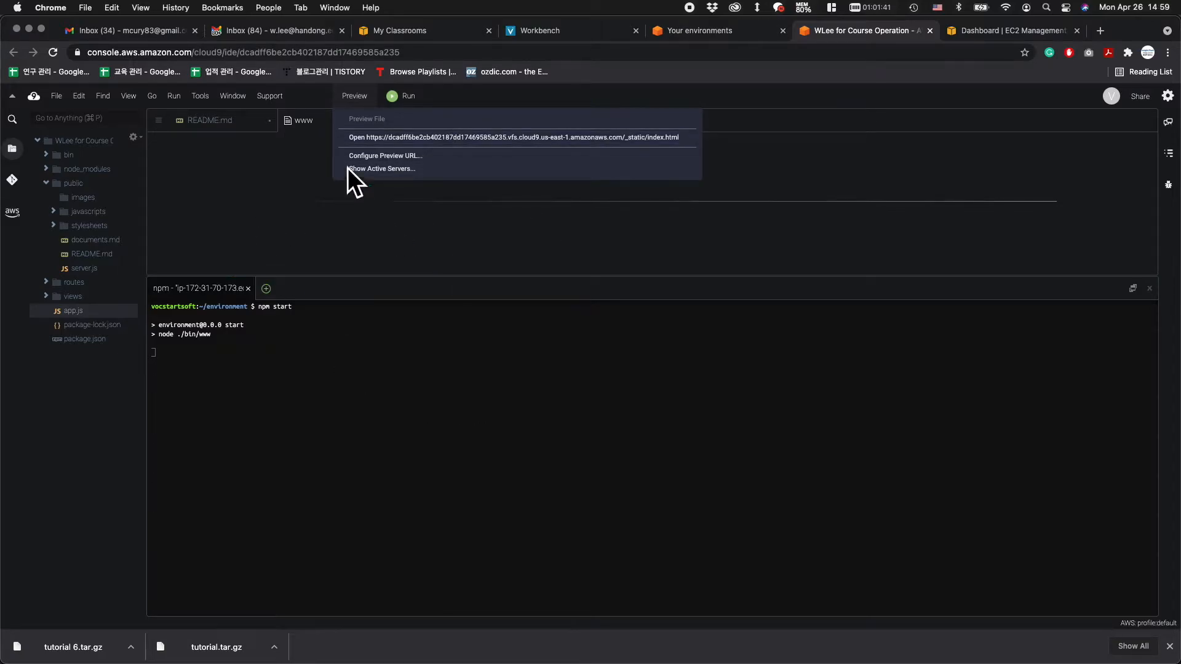
left_click(461, 421)
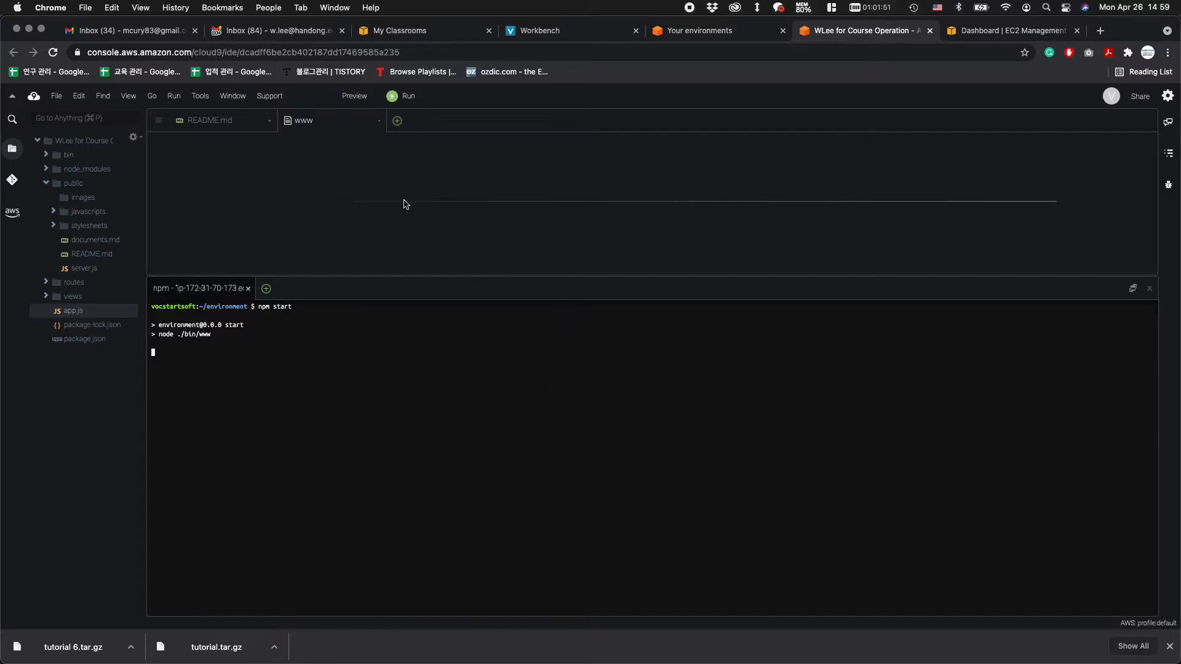
Step: Open README.md, stop the running server in the terminal, and select the app-preview-share documentation link
left_click(377, 122)
left_click(231, 122)
left_click(297, 368)
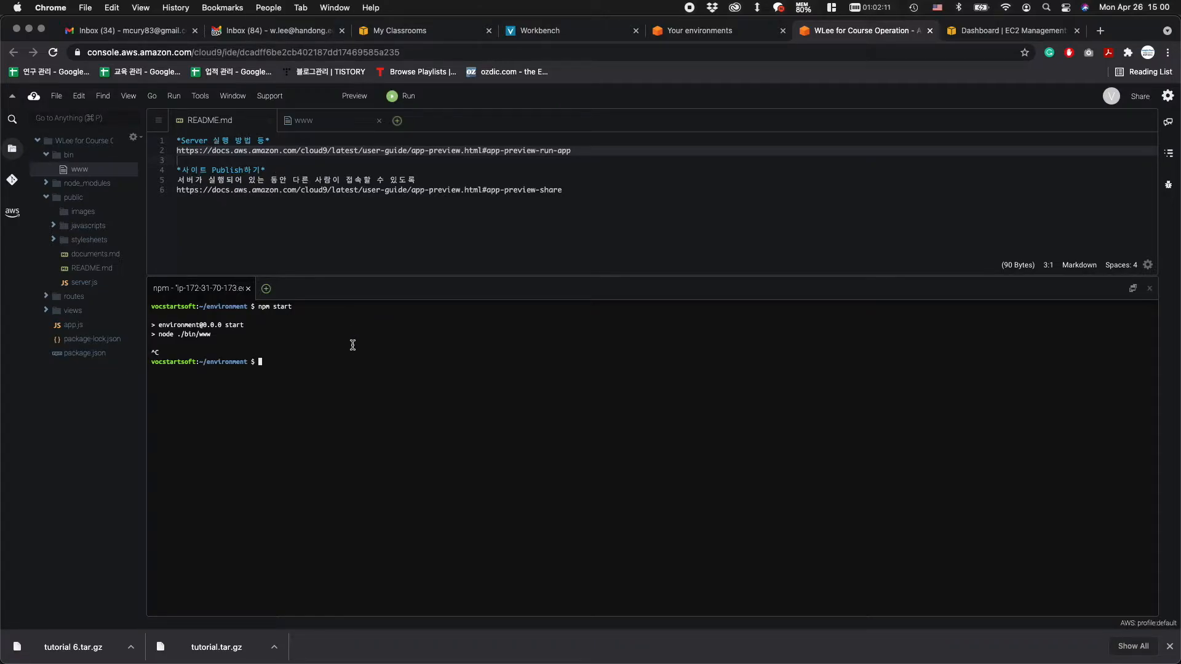
left_click_drag(179, 194, 582, 197)
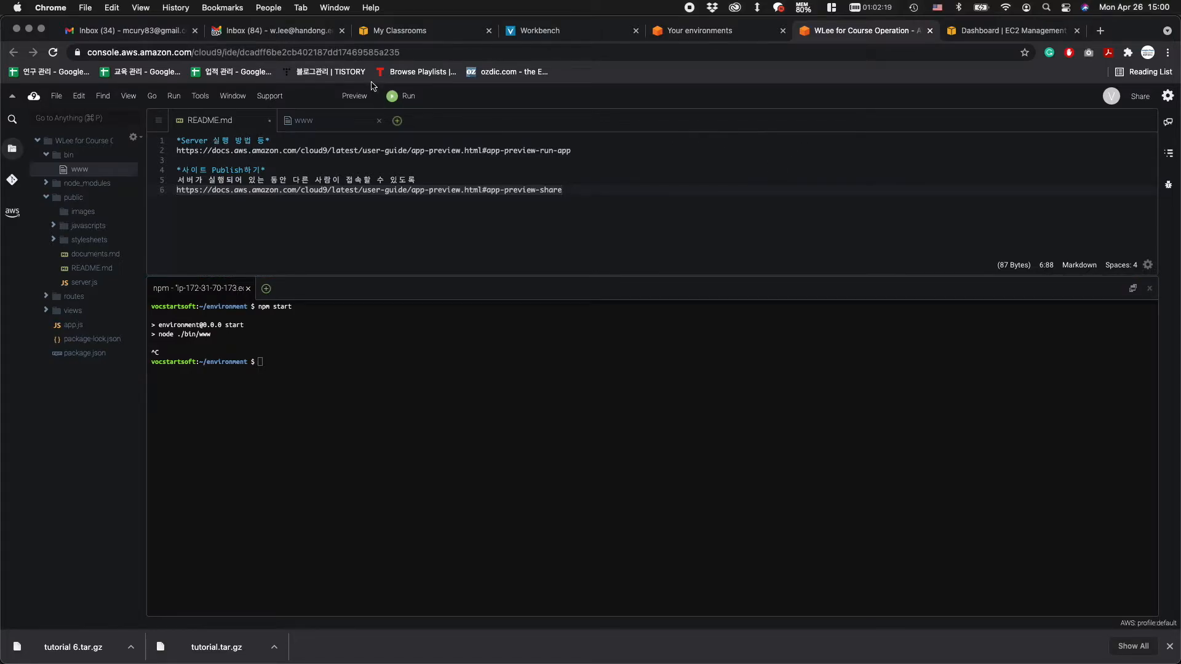
Step: Switch to the EC2 console and open the Elastic IPs page under Network & Security
left_click(974, 34)
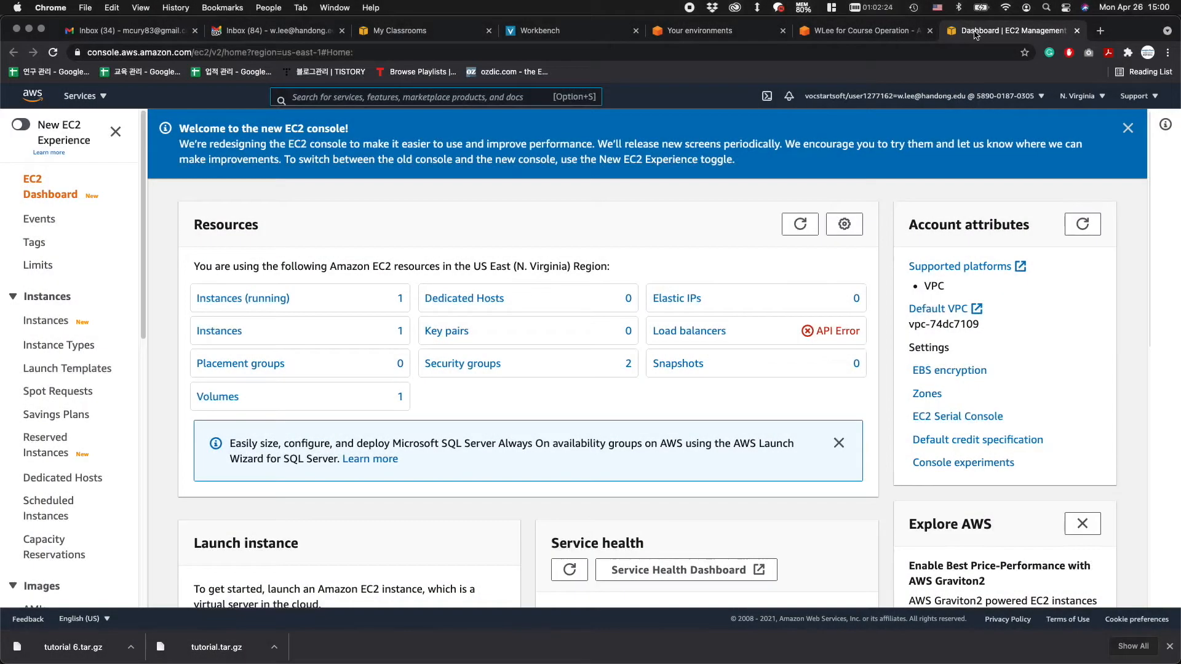
left_click(86, 100)
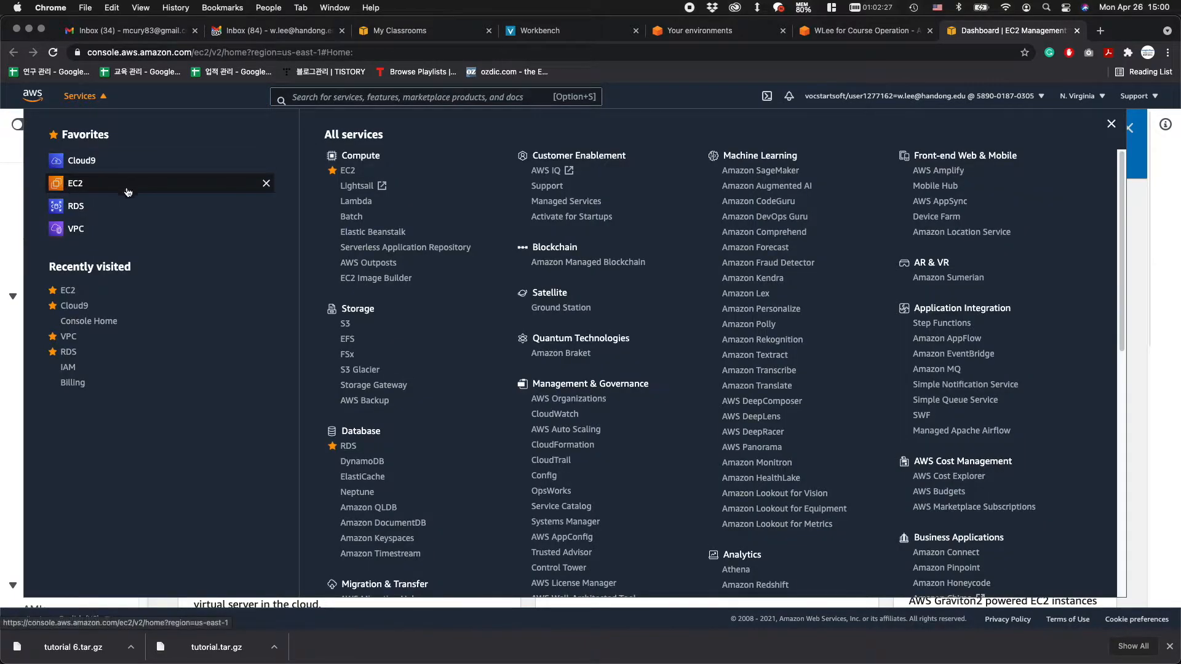
left_click(84, 96)
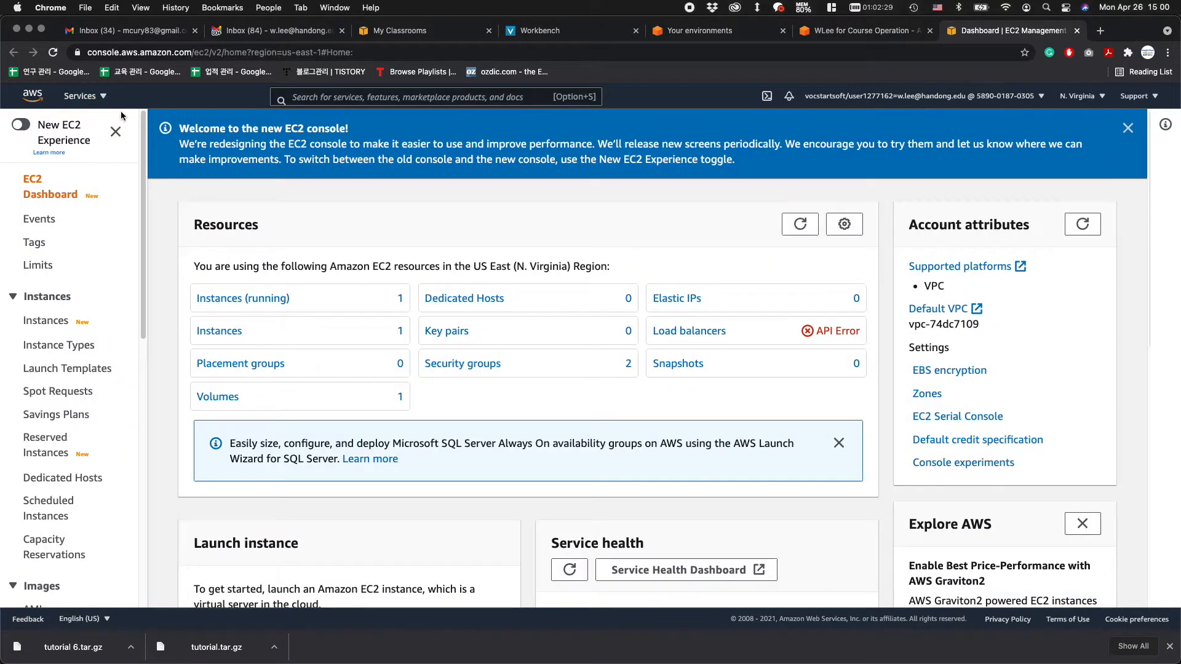
scroll(83, 231, "down", 5)
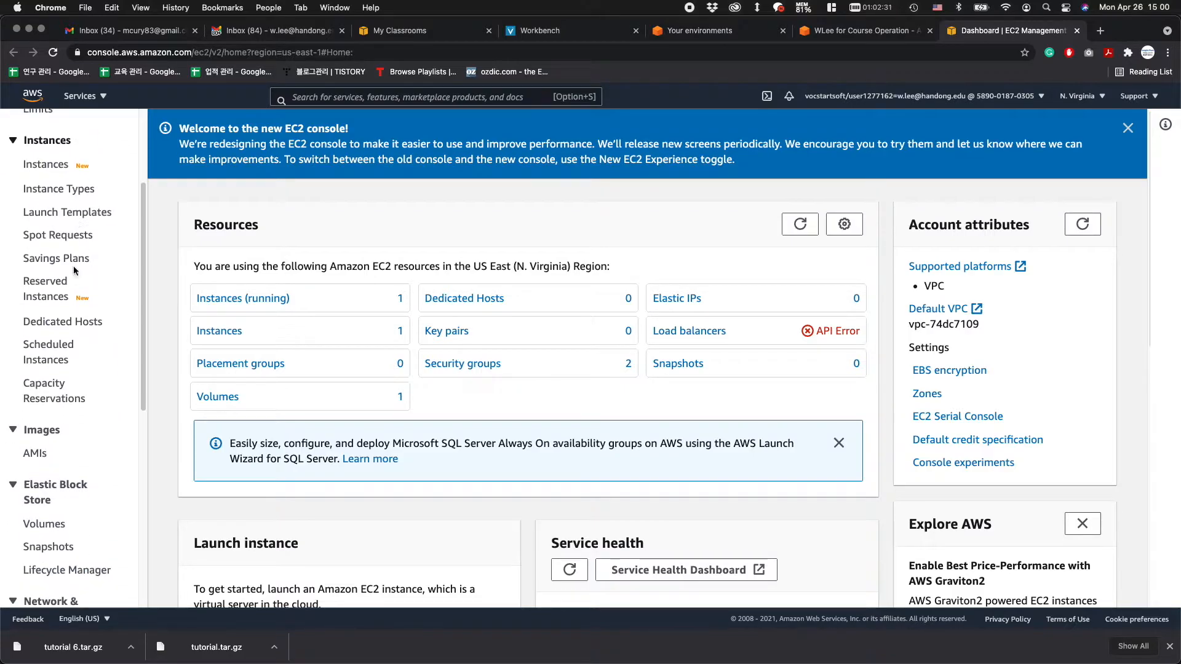
scroll(75, 274, "down", 10)
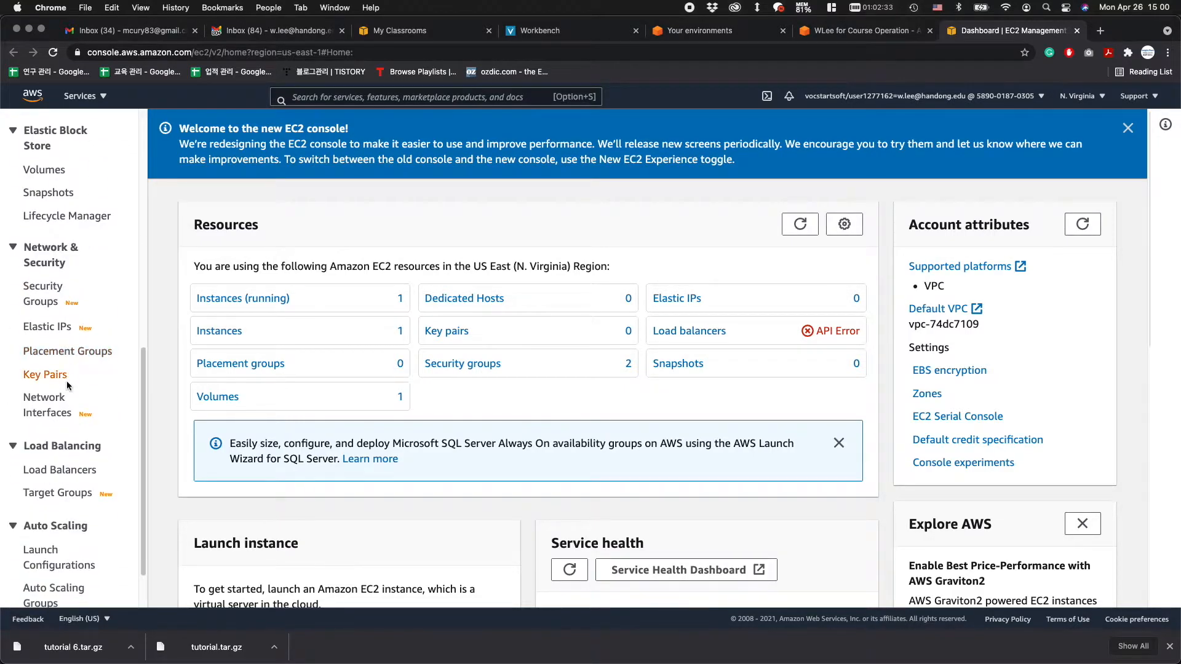
left_click(54, 336)
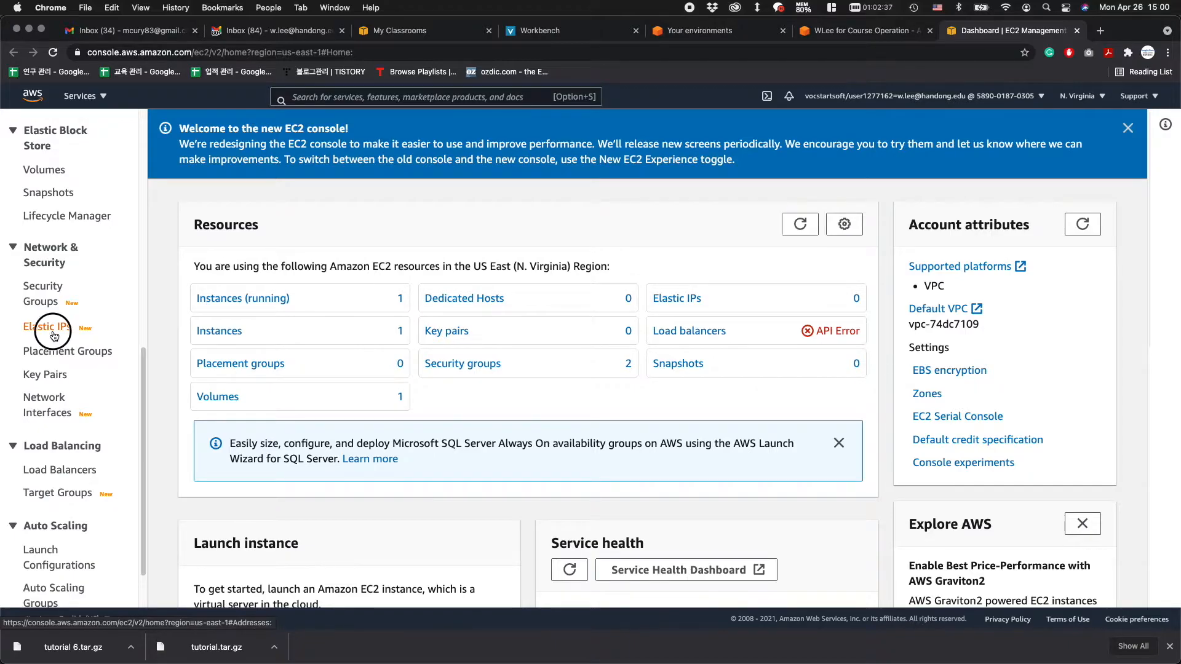
left_click_drag(685, 258, 803, 256)
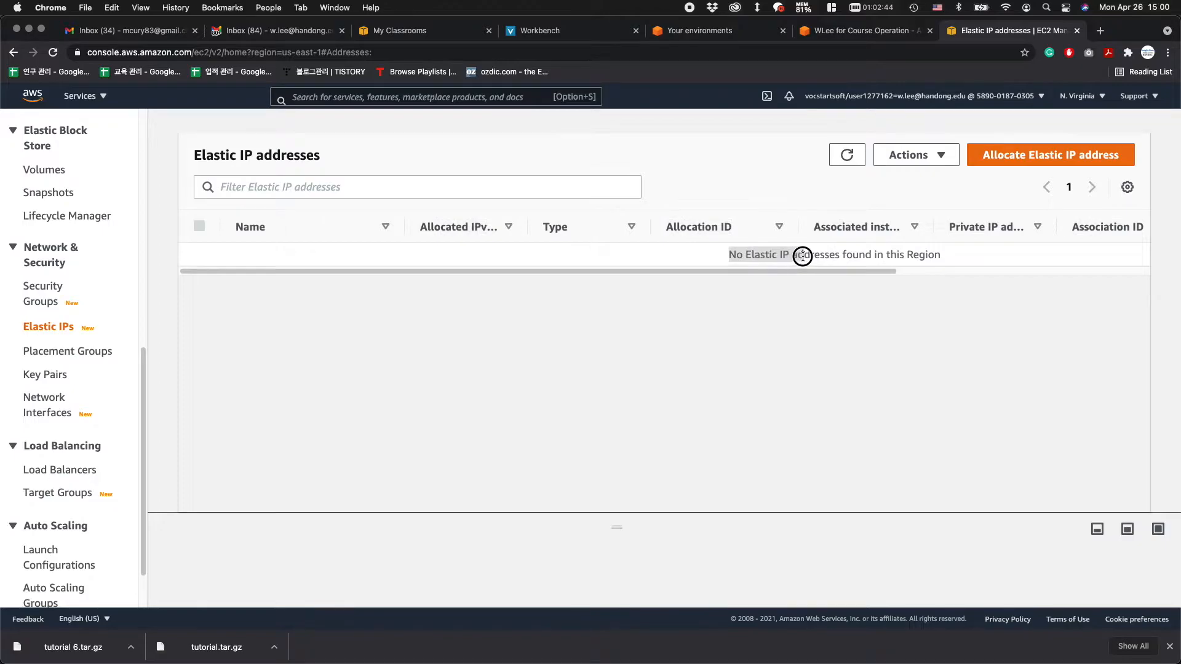
Step: Check the region list and allocate a new Elastic IP address from Amazon's IPv4 pool in the us-east-1 border group
left_click(1040, 157)
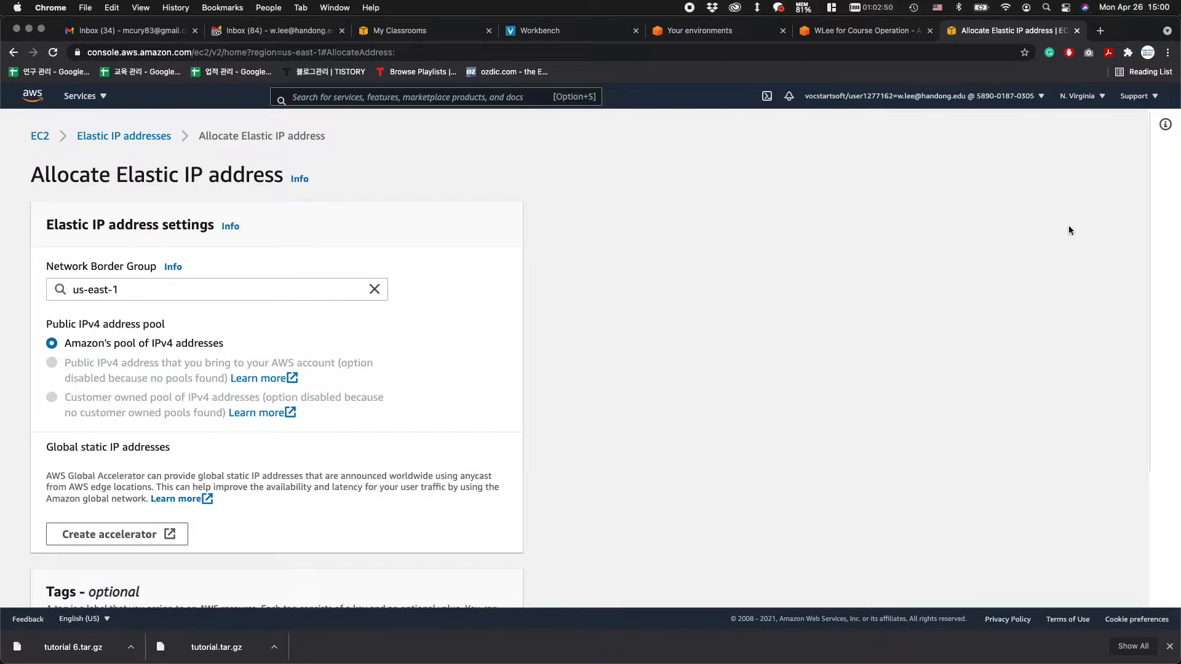
left_click(1081, 101)
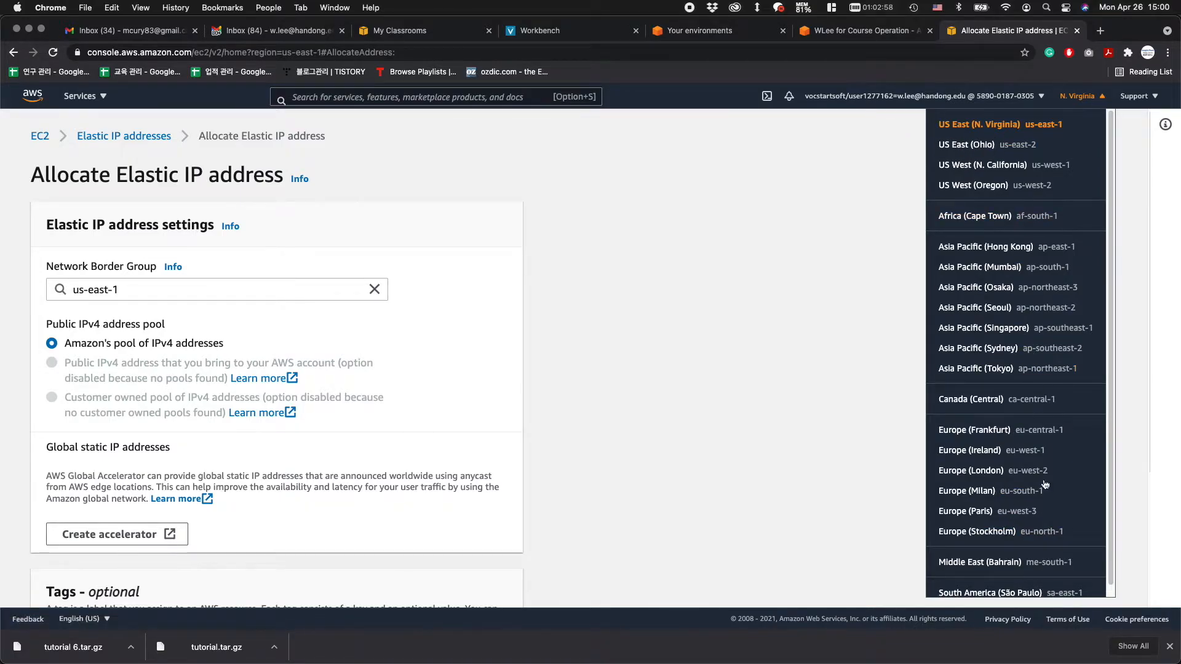
scroll(1055, 571, "down", 1)
scroll(1057, 571, "up", 1)
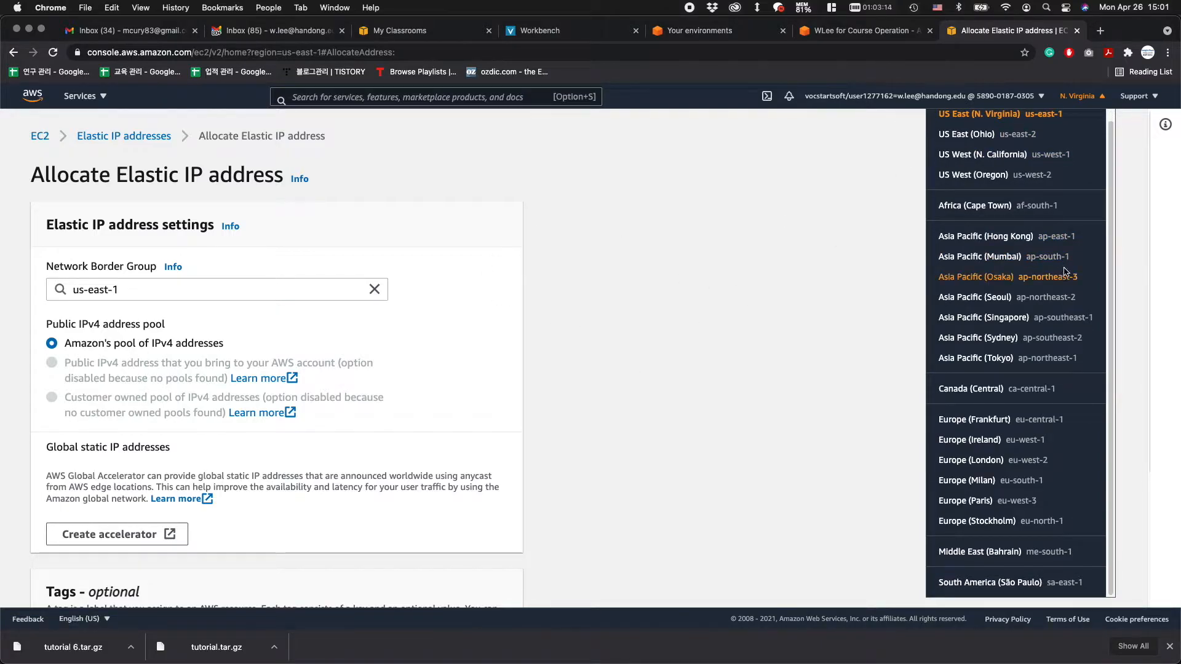
left_click(1078, 97)
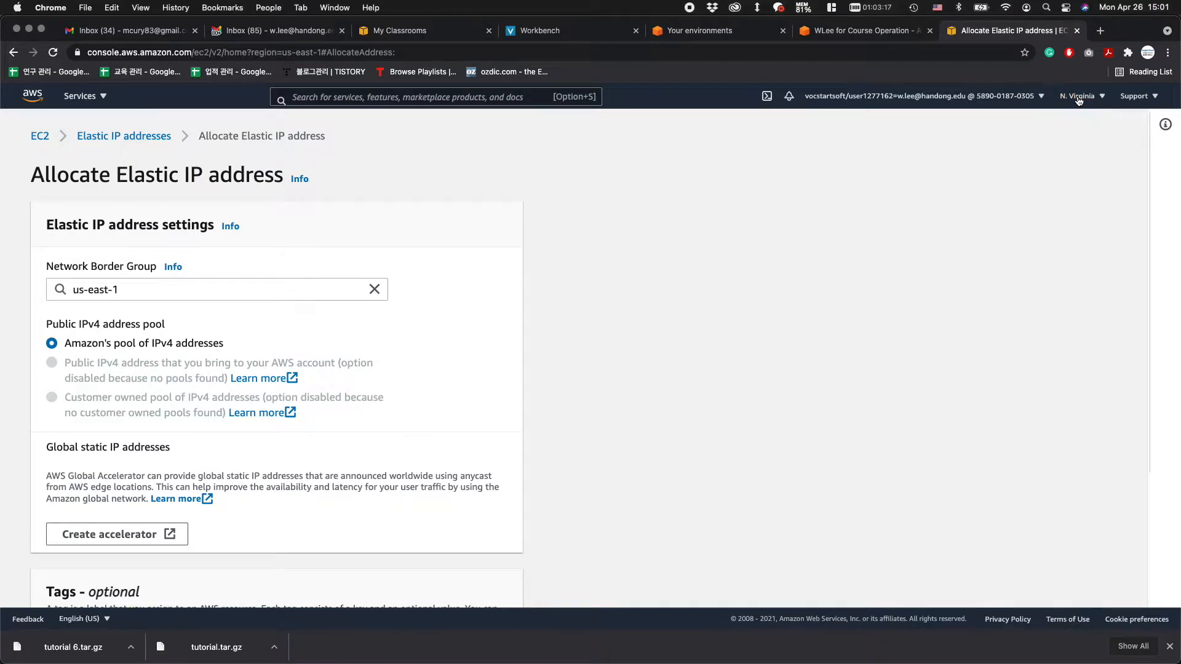
scroll(126, 378, "down", 3)
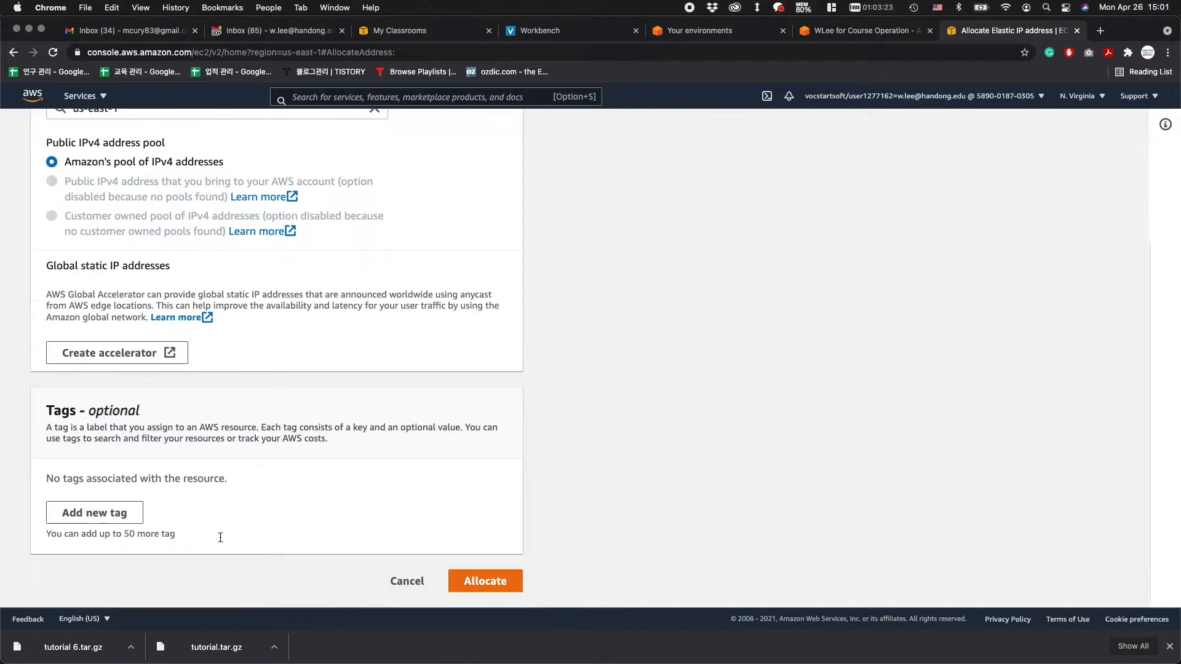
left_click(497, 581)
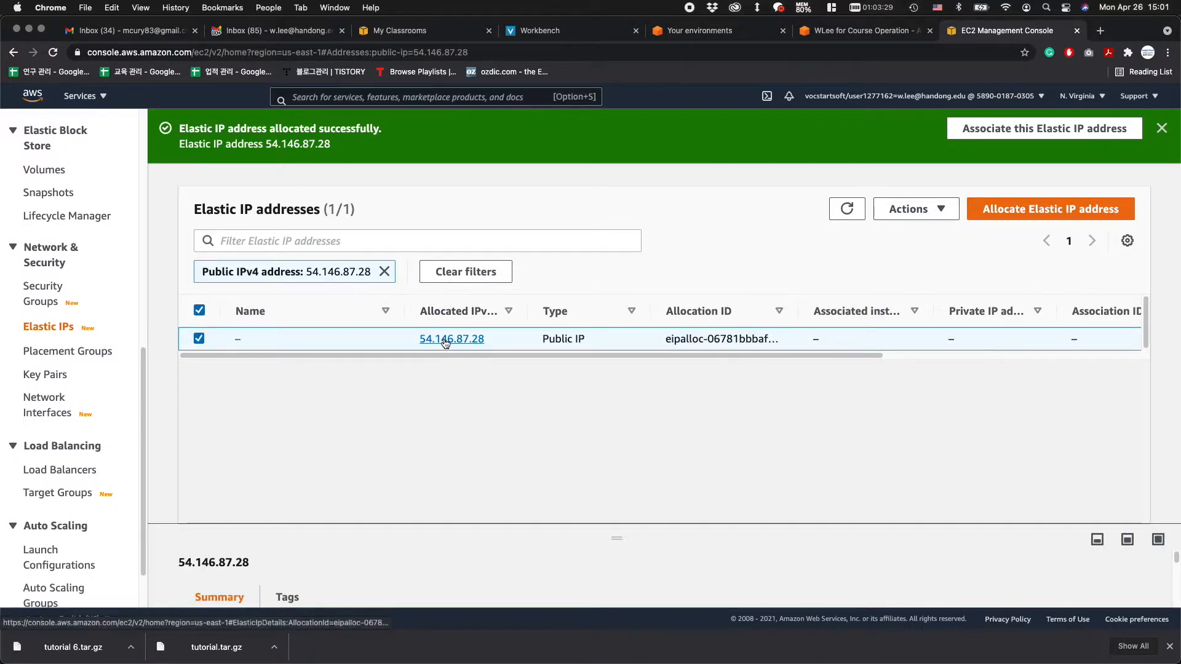
Step: Open the newly allocated Elastic IP address's details and check its associated instance ID field
left_click_drag(416, 340, 504, 344)
left_click(477, 339)
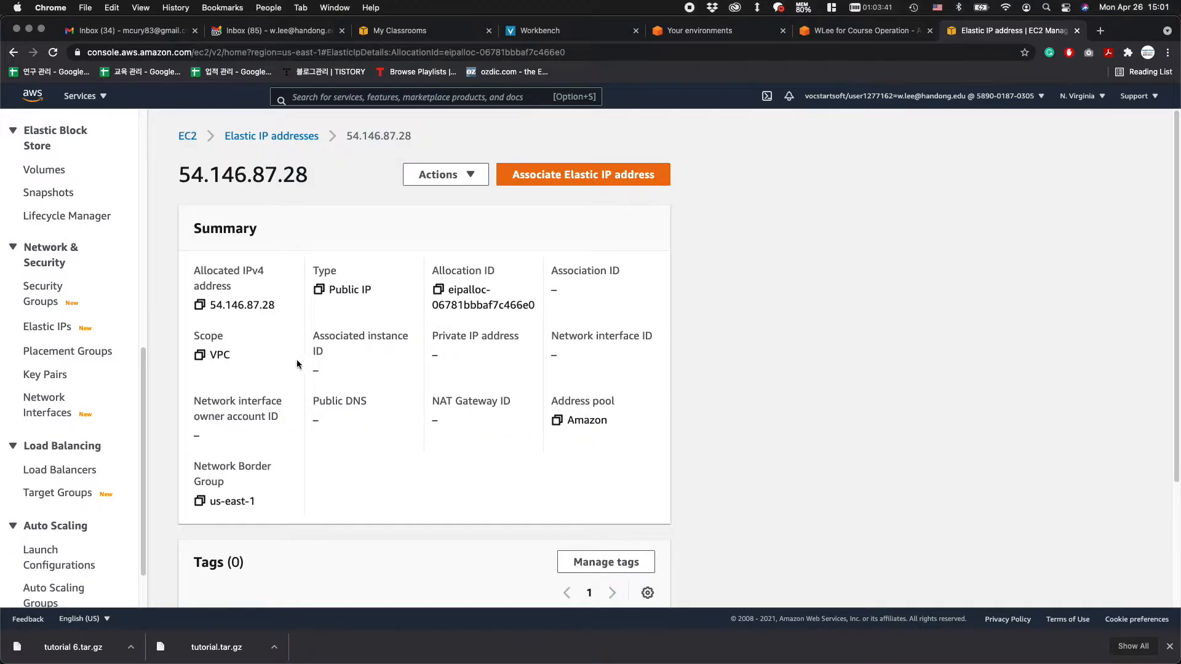
left_click_drag(316, 338, 409, 371)
left_click(314, 374)
left_click_drag(314, 374, 396, 371)
left_click(373, 378)
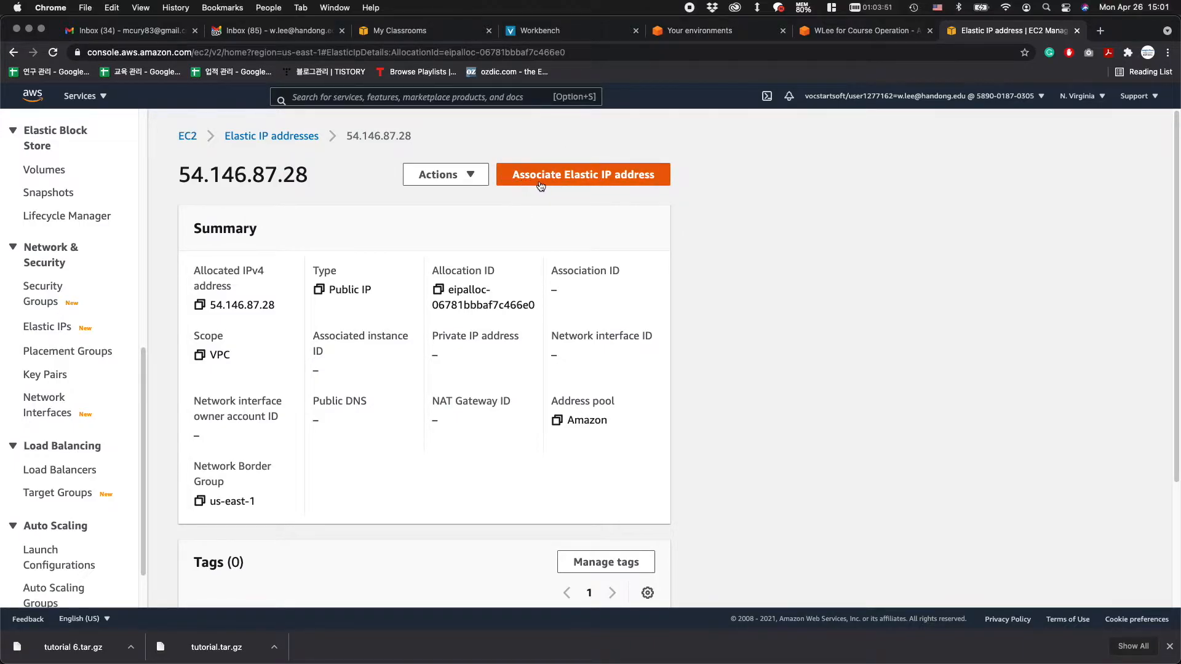
Step: Associate the Elastic IP address with the running Cloud9 instance i-0b8708b23d5c47ff5, checking the environment's name on the Cloud9 environments page
left_click(572, 177)
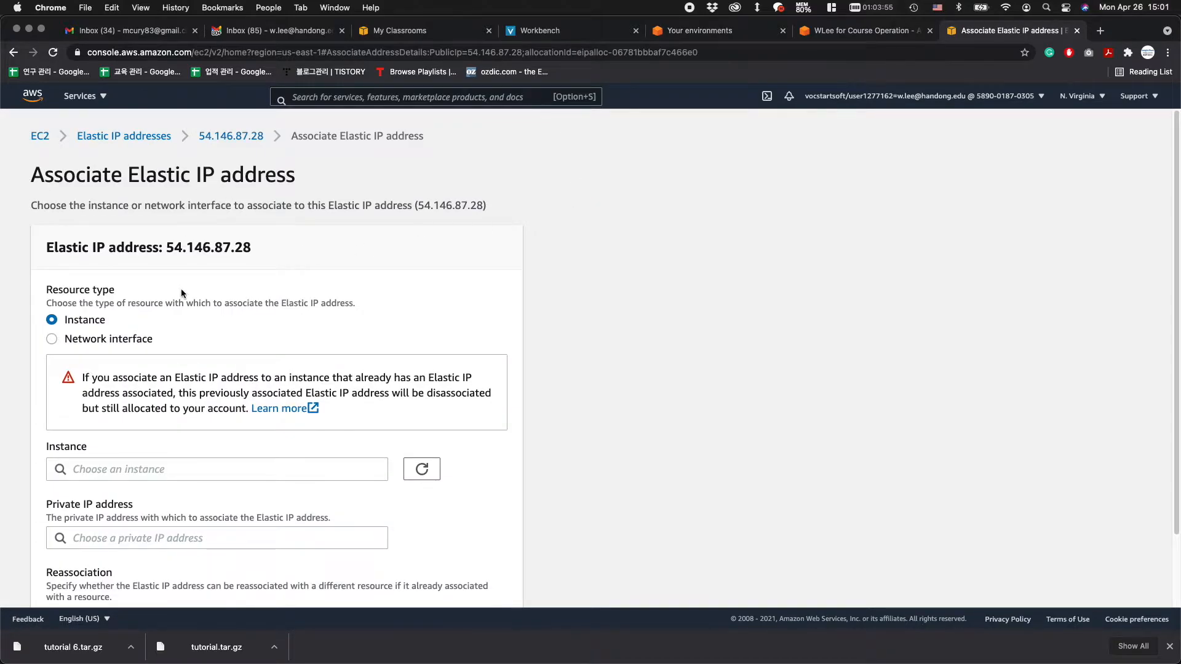
scroll(182, 293, "down", 3)
left_click(243, 386)
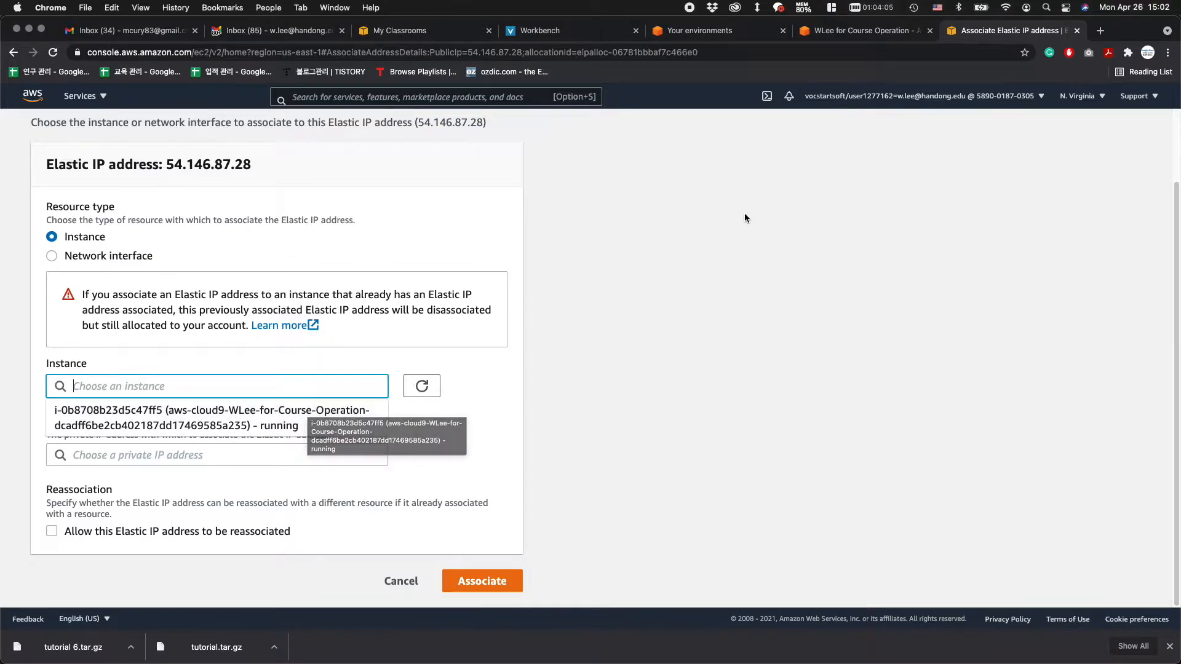
left_click(700, 30)
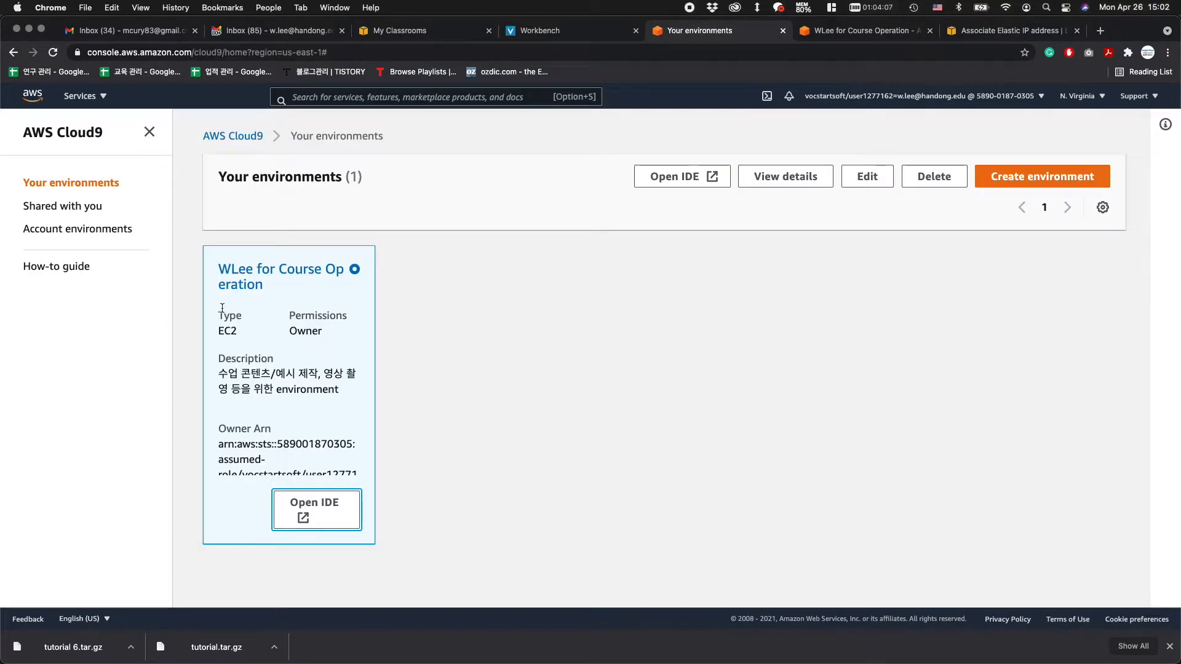
left_click_drag(216, 266, 236, 281)
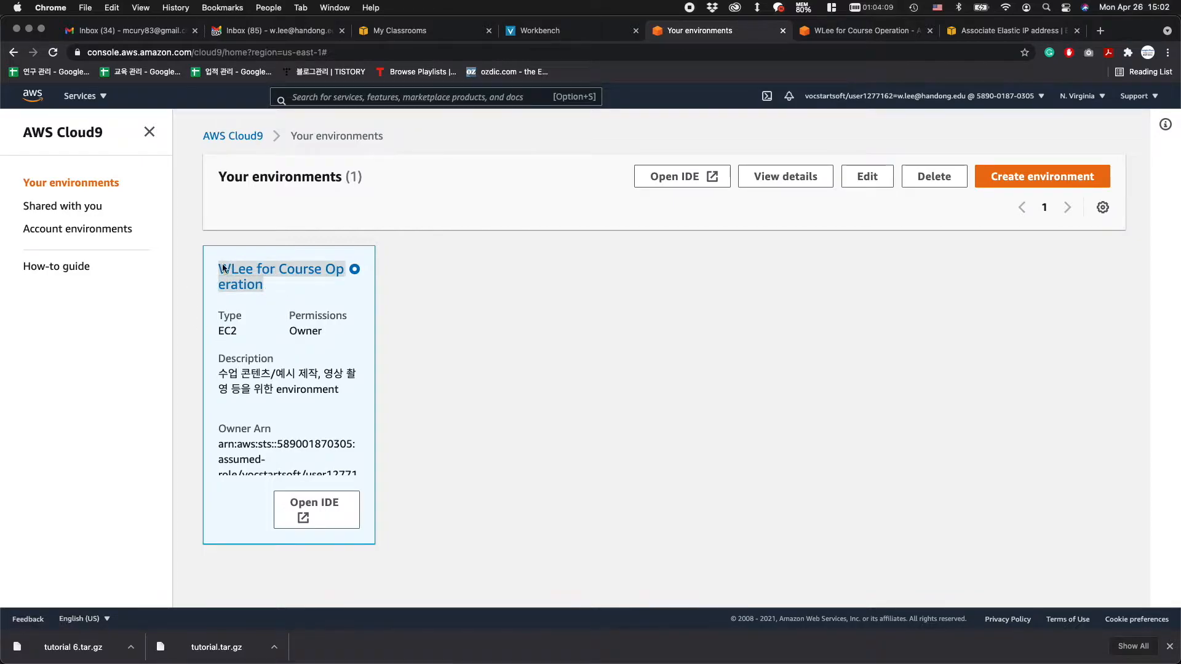
left_click(852, 32)
left_click(984, 32)
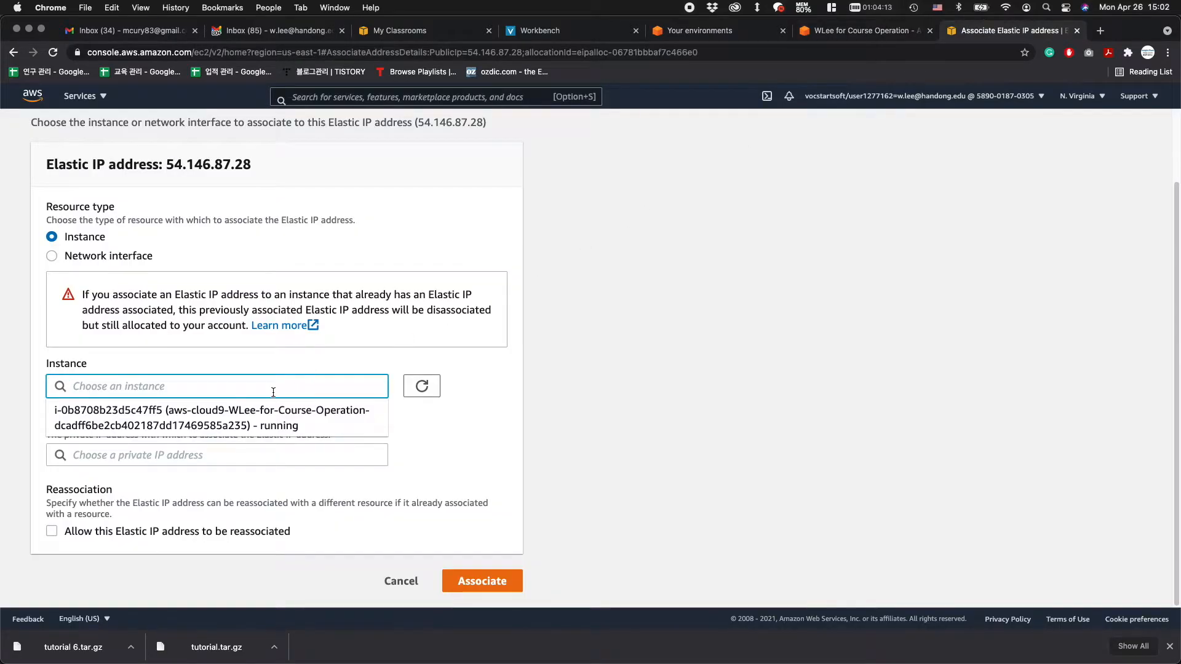
left_click(298, 428)
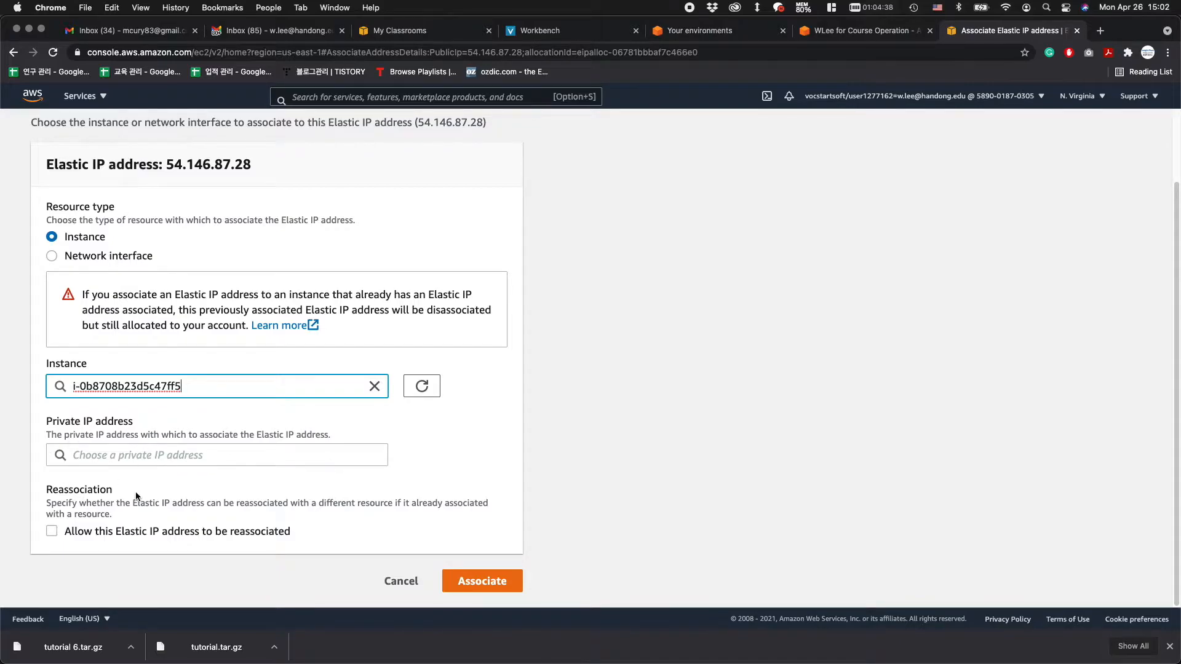
left_click(518, 587)
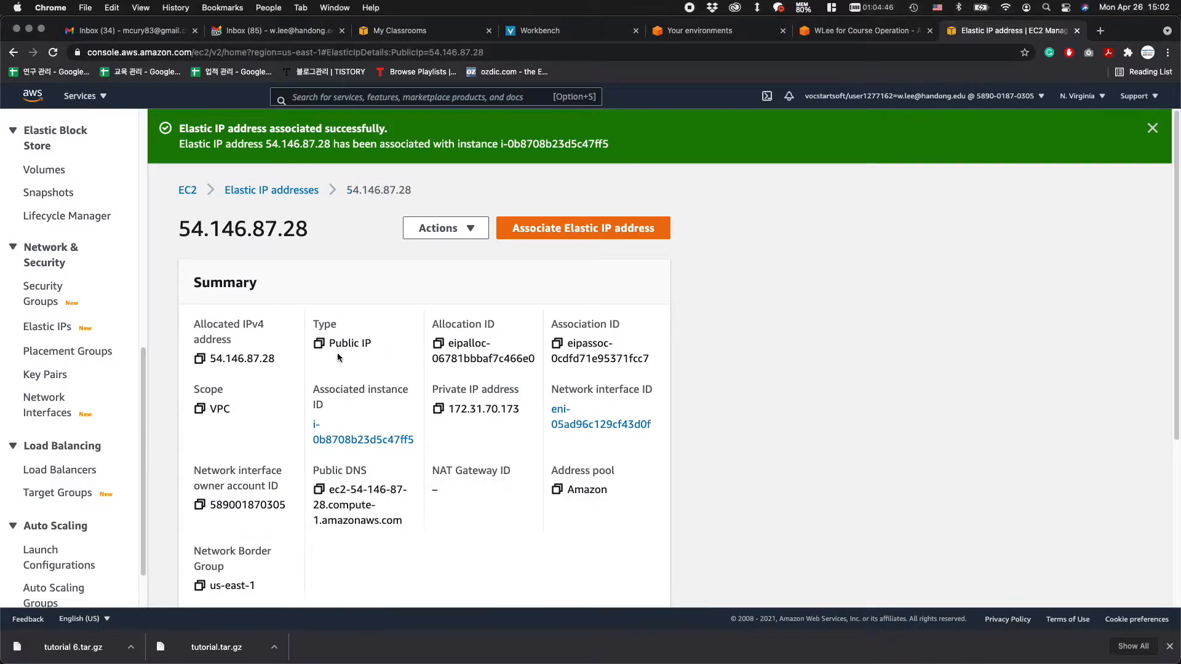
Step: Review the Elastic IP address and its associated instance ID, and compare them with the Cloud9 environment and its IDE
left_click_drag(313, 424, 441, 450)
left_click(369, 390)
left_click_drag(179, 231, 308, 230)
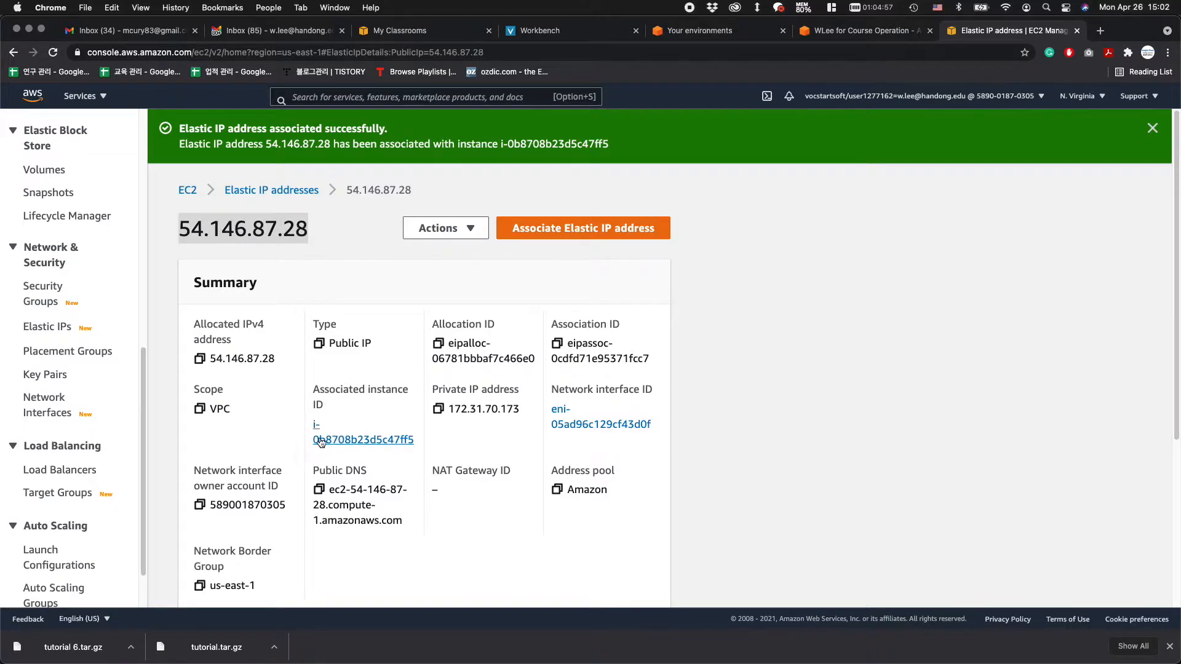
left_click_drag(178, 230, 295, 228)
left_click(699, 29)
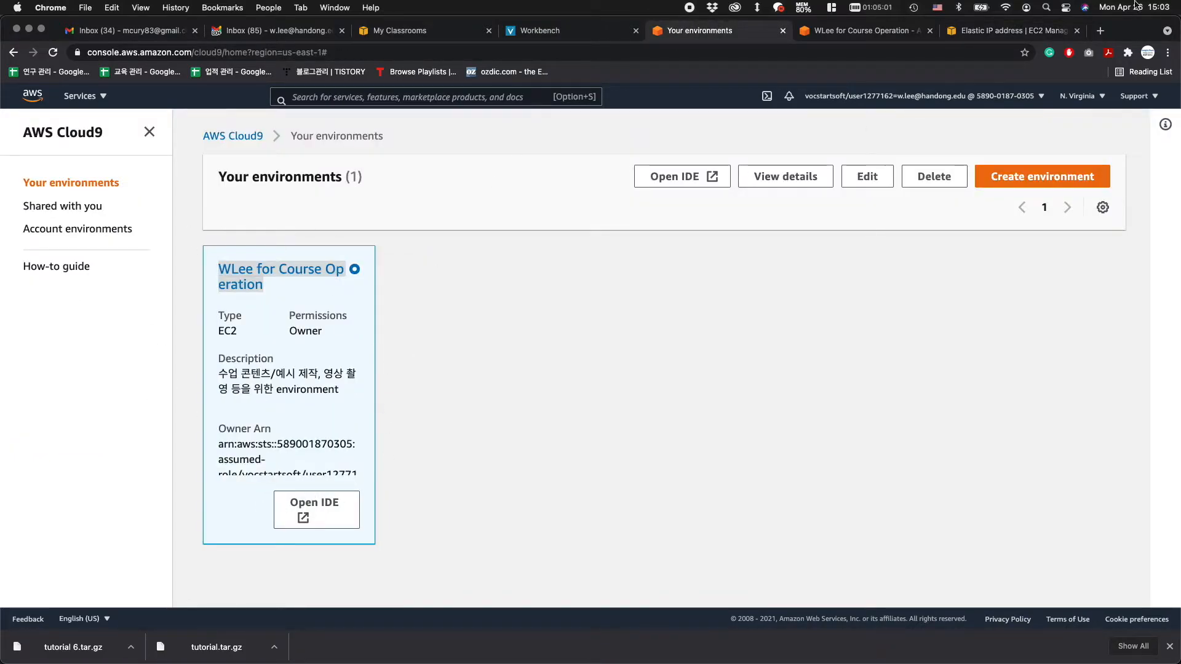
left_click(861, 30)
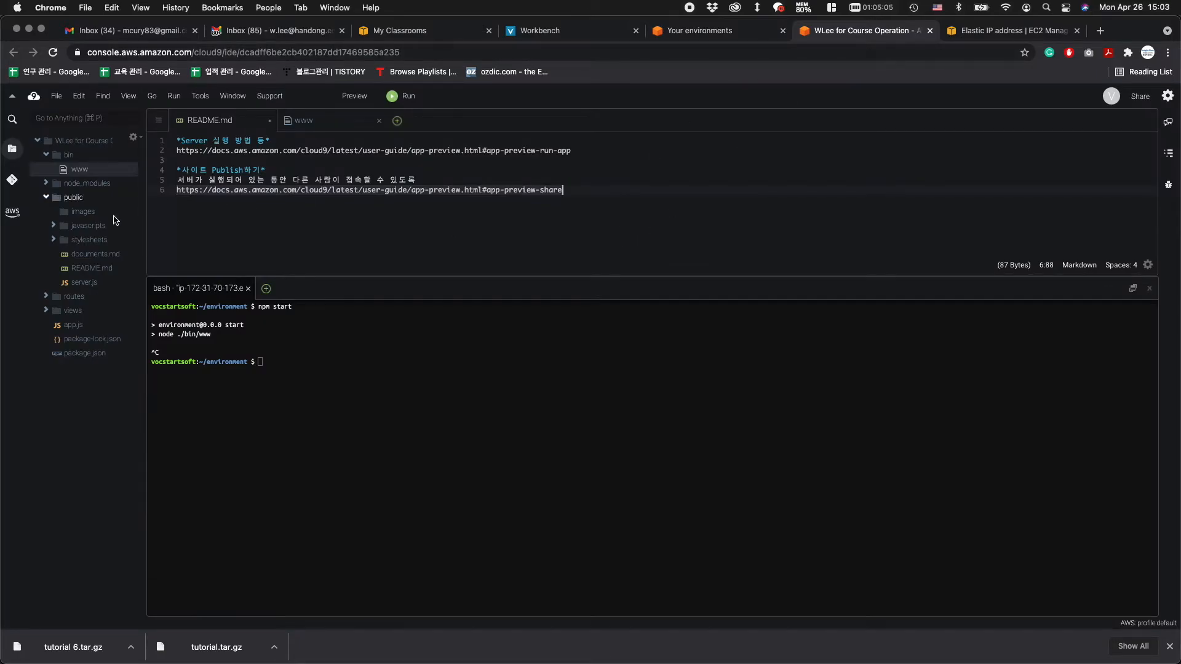
left_click(306, 394)
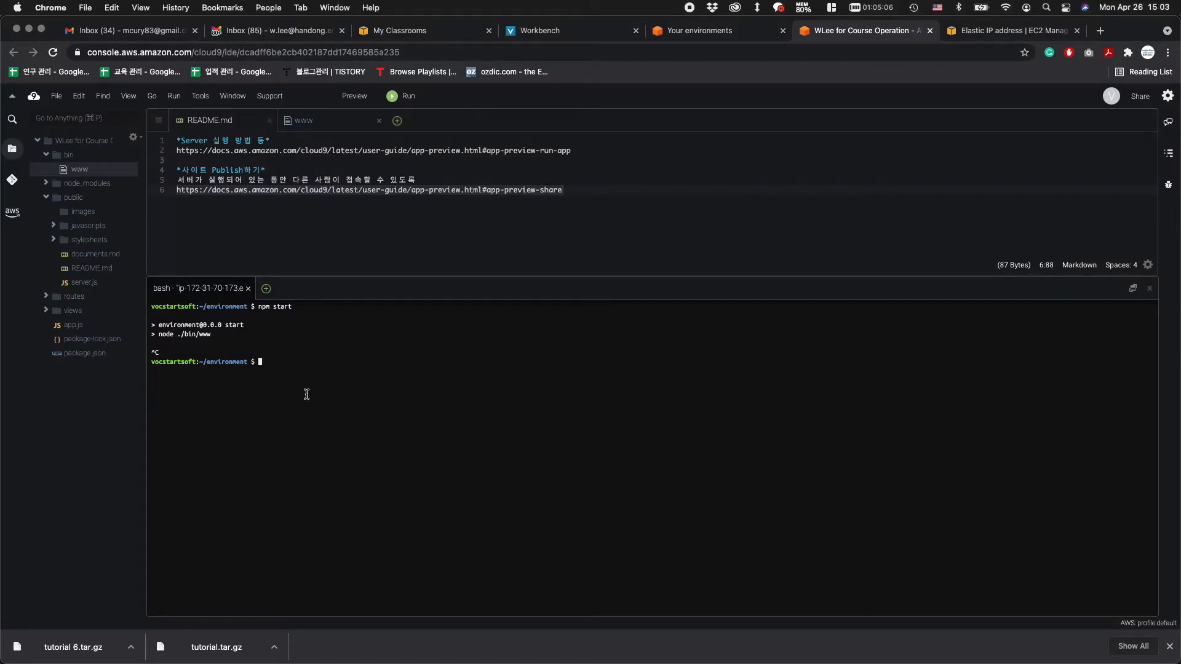
left_click(676, 32)
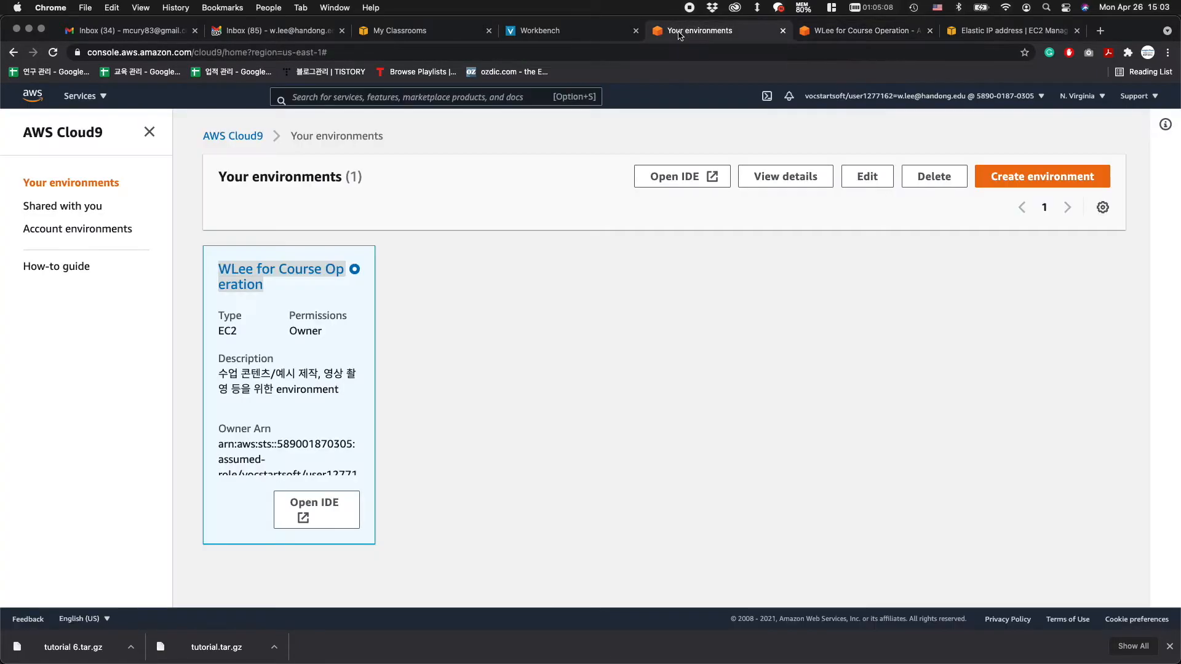
left_click(988, 31)
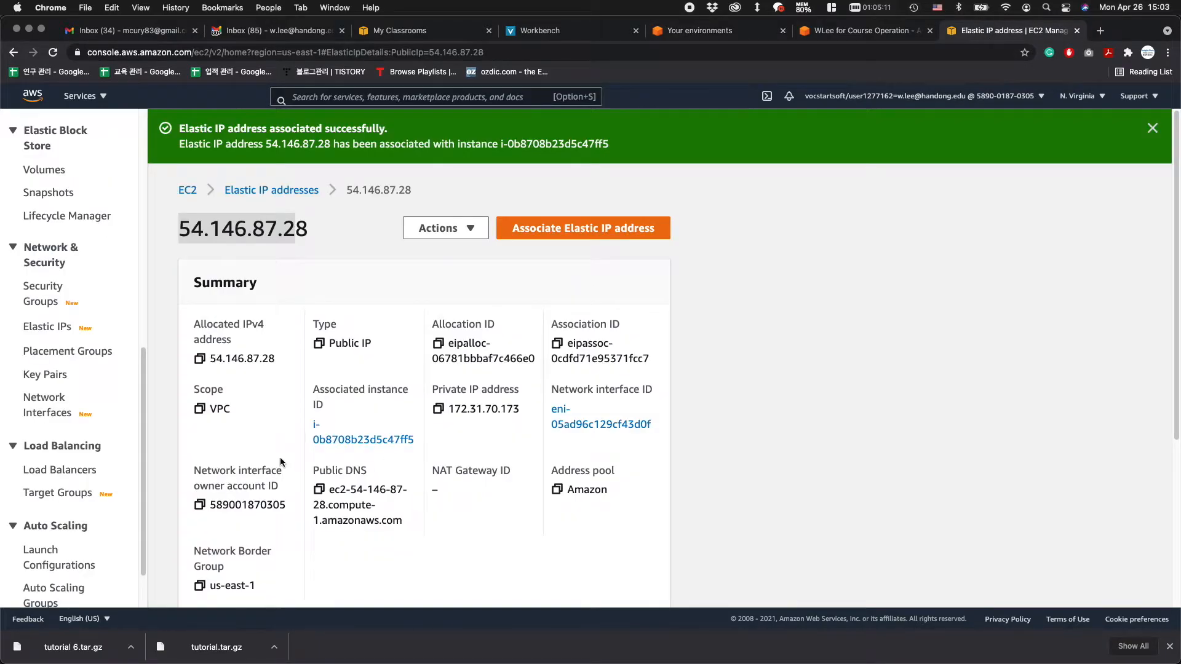
Step: Open the instance associated with the Elastic IP address and view its instance summary
scroll(282, 461, "down", 2)
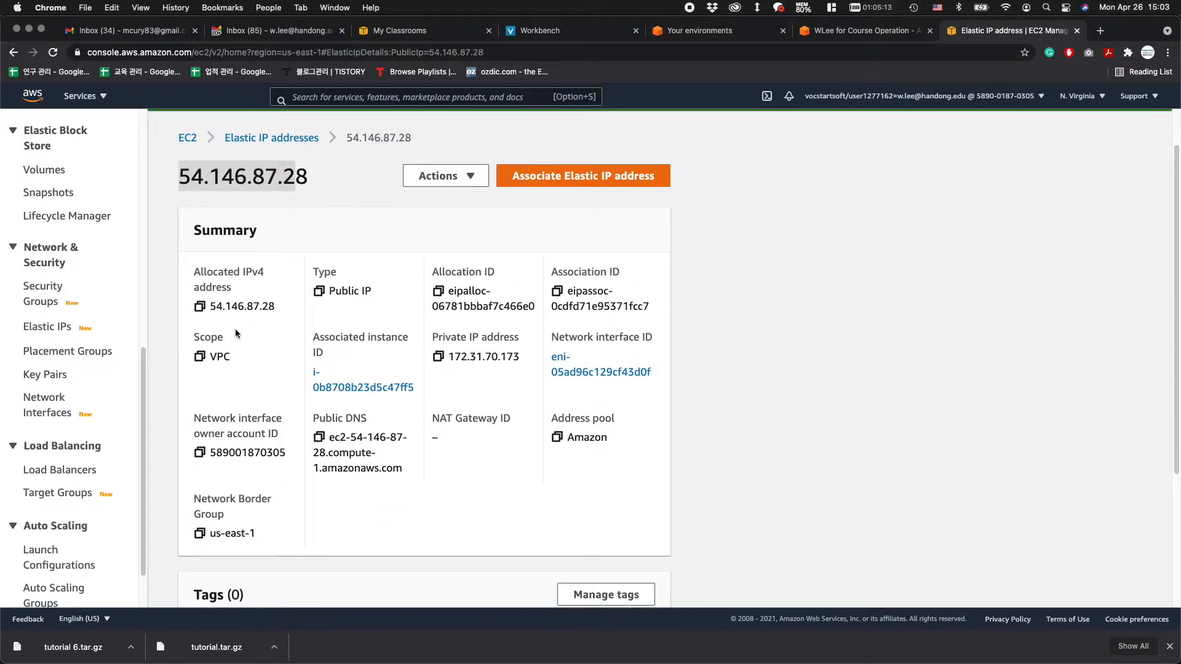
left_click(357, 387)
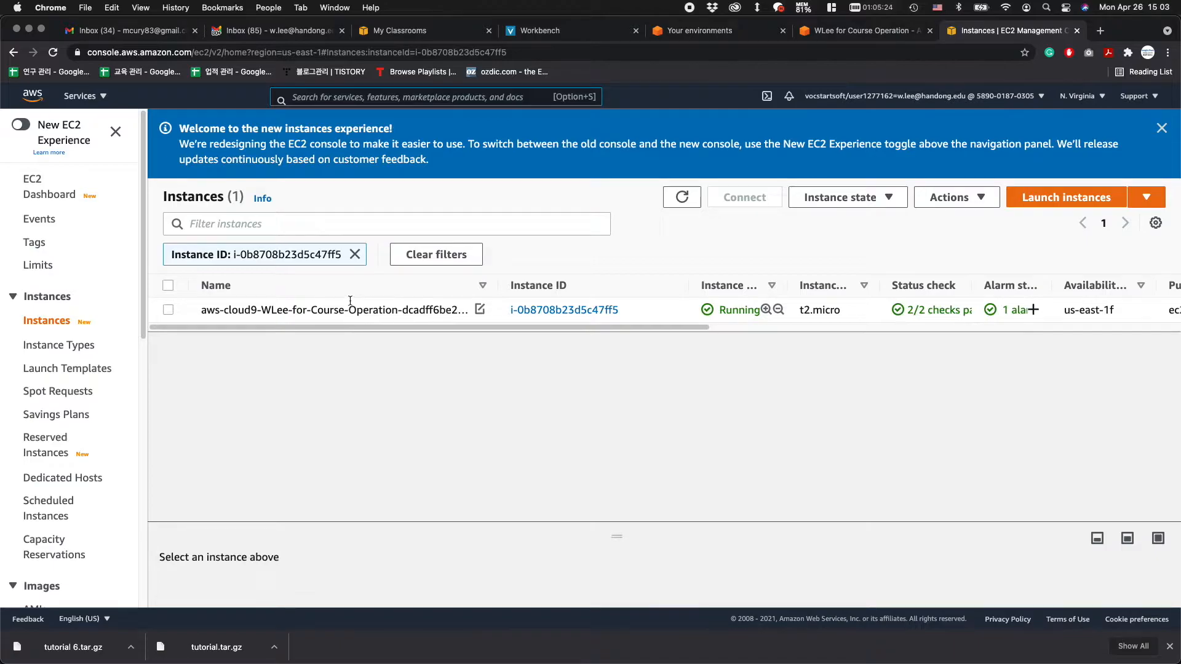
left_click(572, 311)
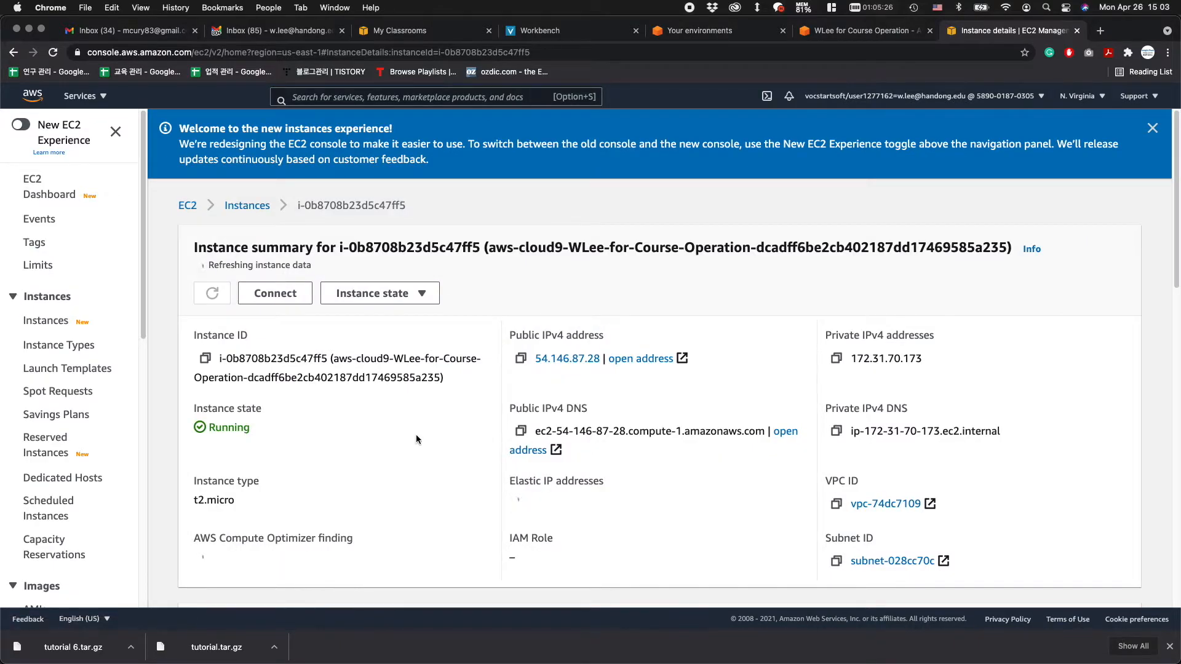
scroll(663, 572, "down", 1)
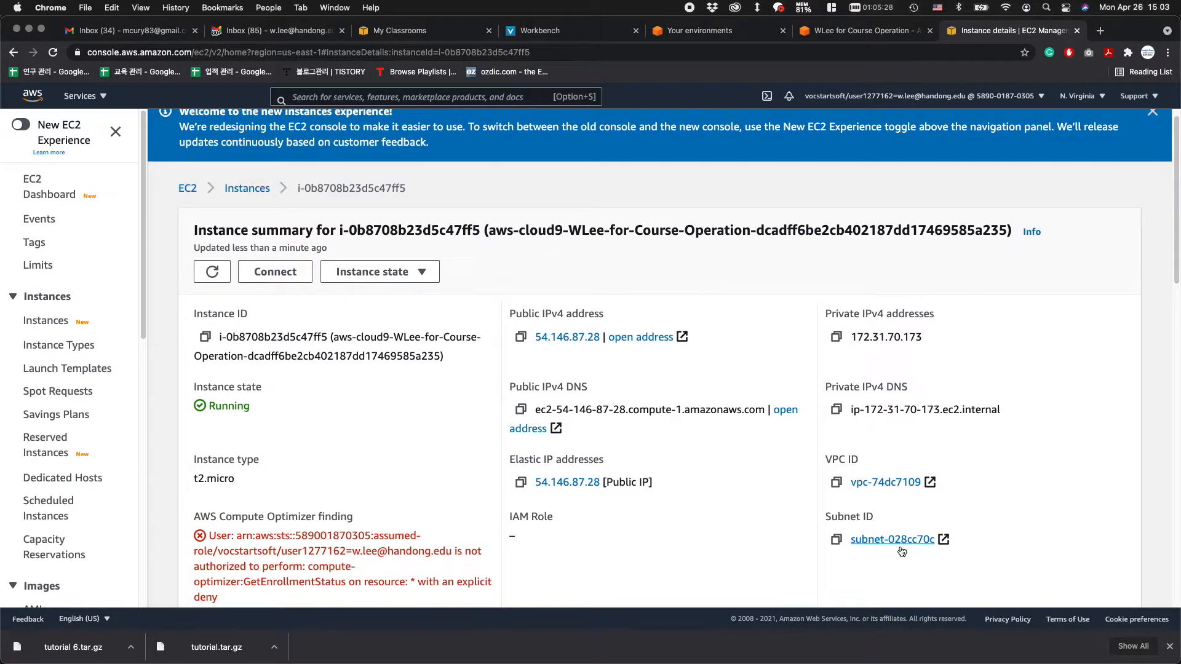
scroll(598, 564, "down", 3)
Step: Examine the AWS Compute Optimizer finding and the Subnet ID field in the instance summary
left_click_drag(217, 532, 195, 490)
left_click_drag(198, 483, 243, 537)
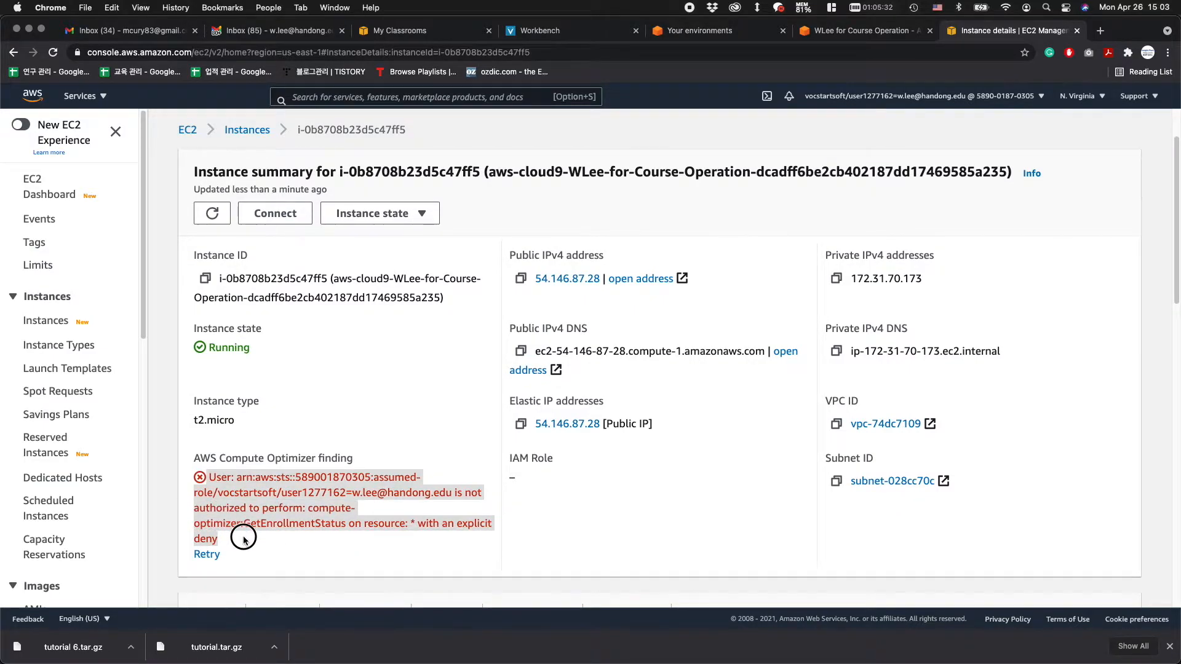
left_click(253, 534)
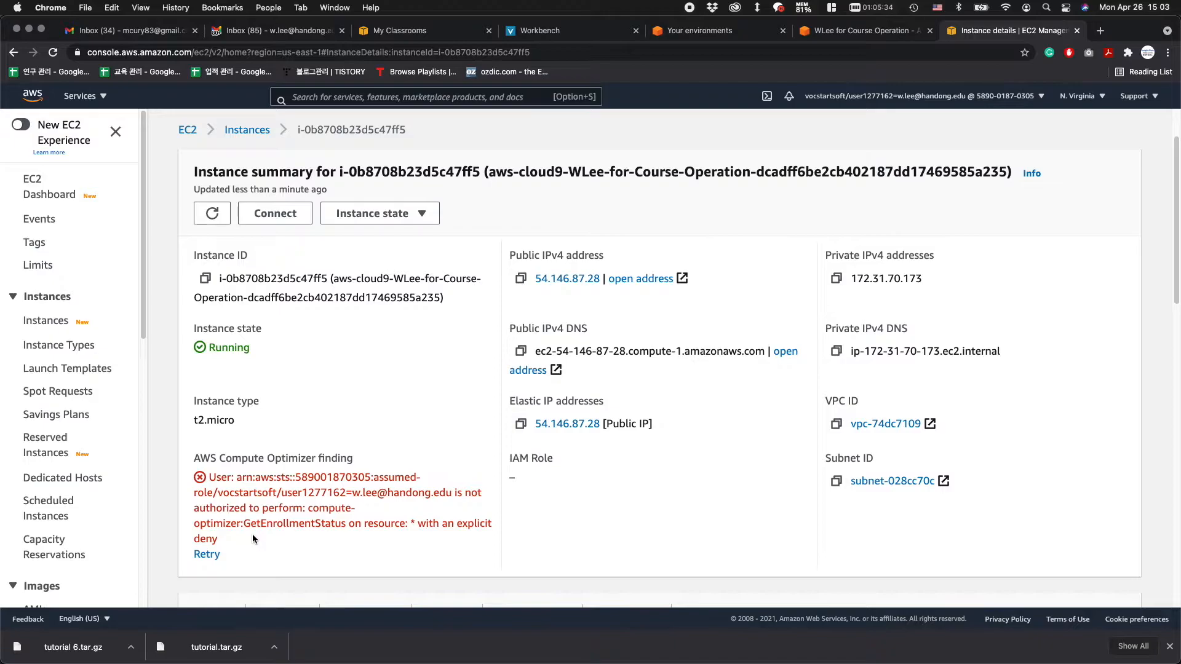
left_click_drag(249, 539, 193, 465)
scroll(255, 490, "down", 1)
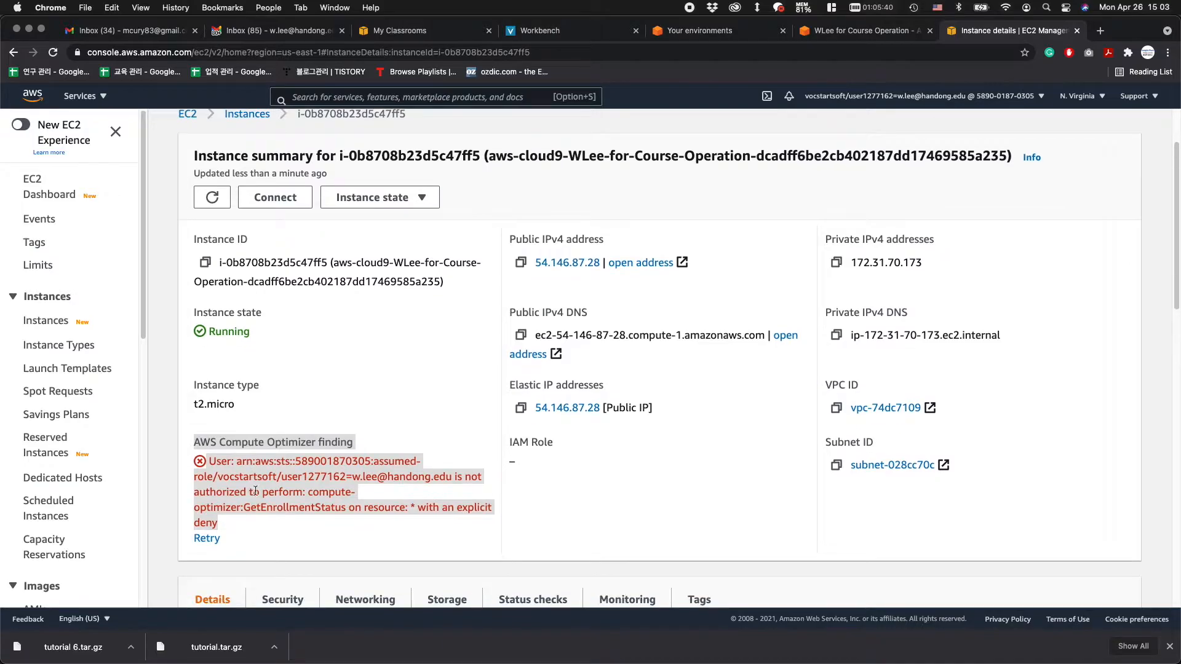
left_click(276, 527)
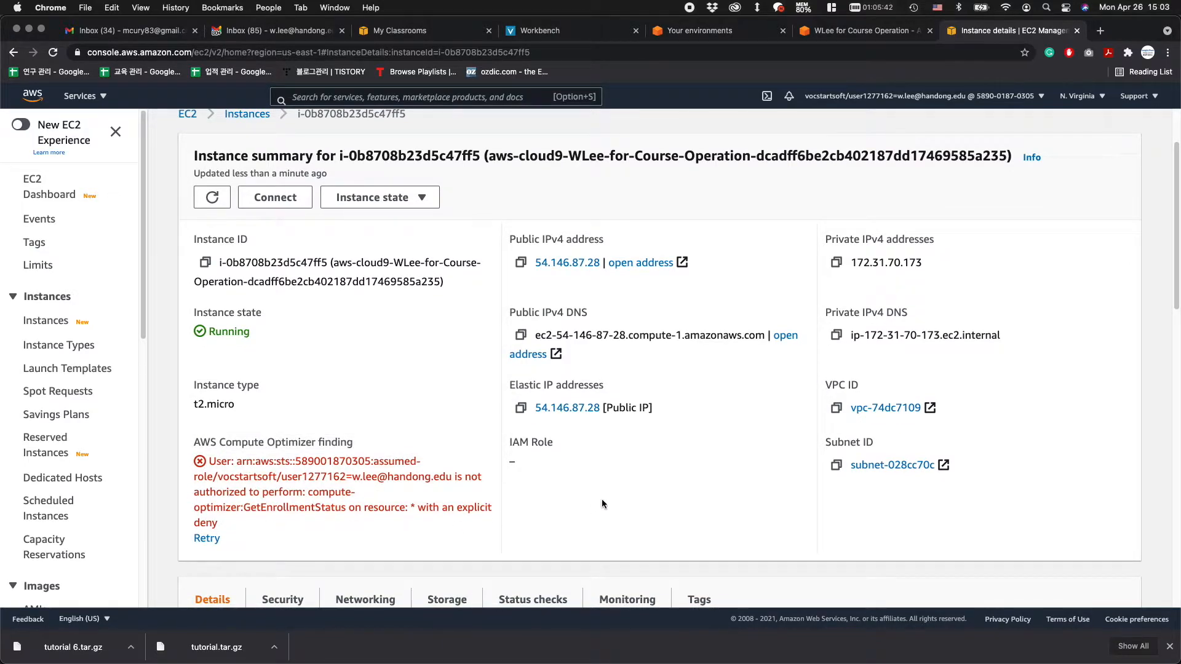
left_click_drag(832, 442, 924, 448)
scroll(659, 359, "up", 1)
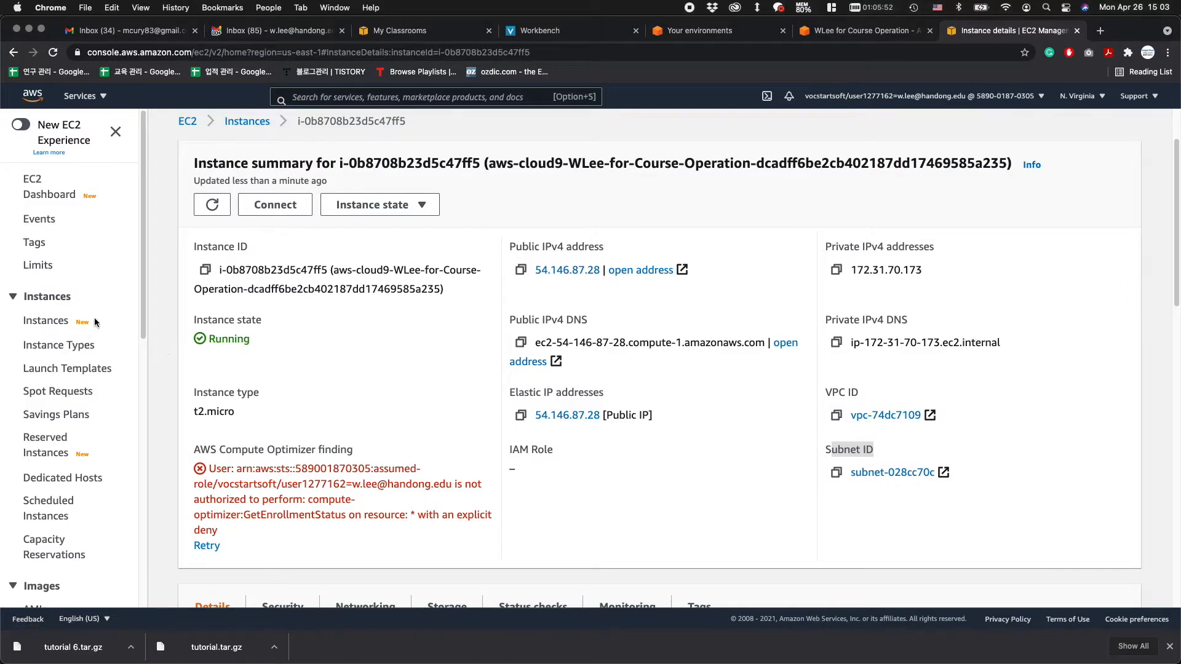
Step: Reopen the Cloud9 instance's details from the EC2 Instances list and check its Elastic IP addresses field
left_click_drag(64, 117, 69, 155)
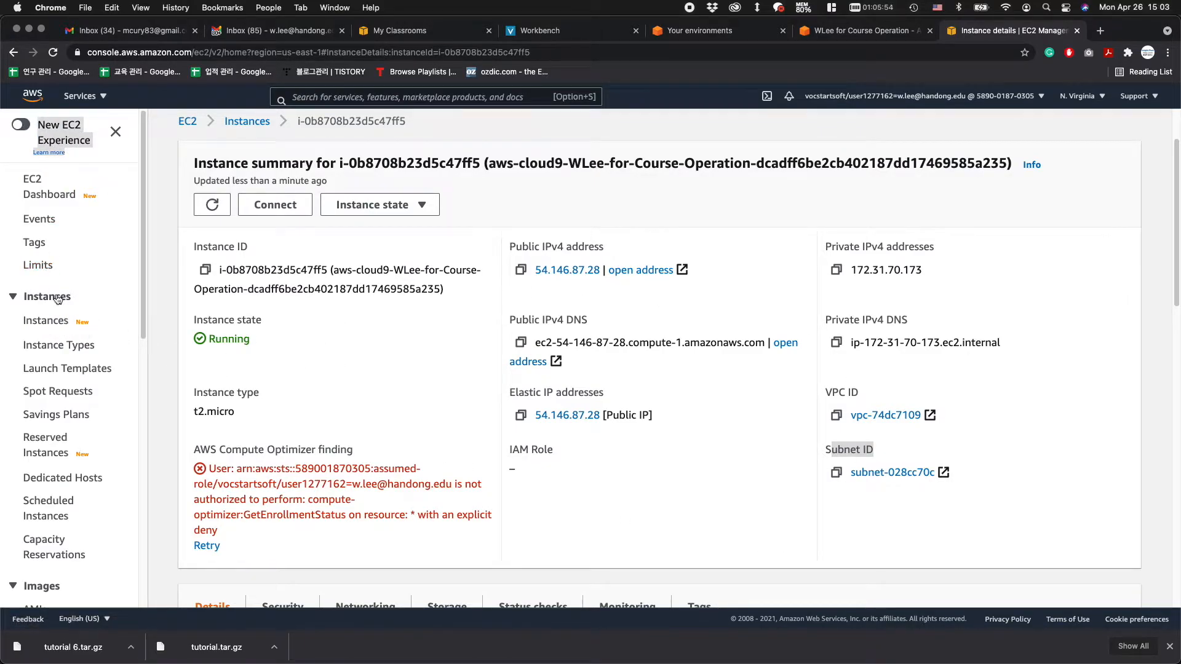
left_click(49, 321)
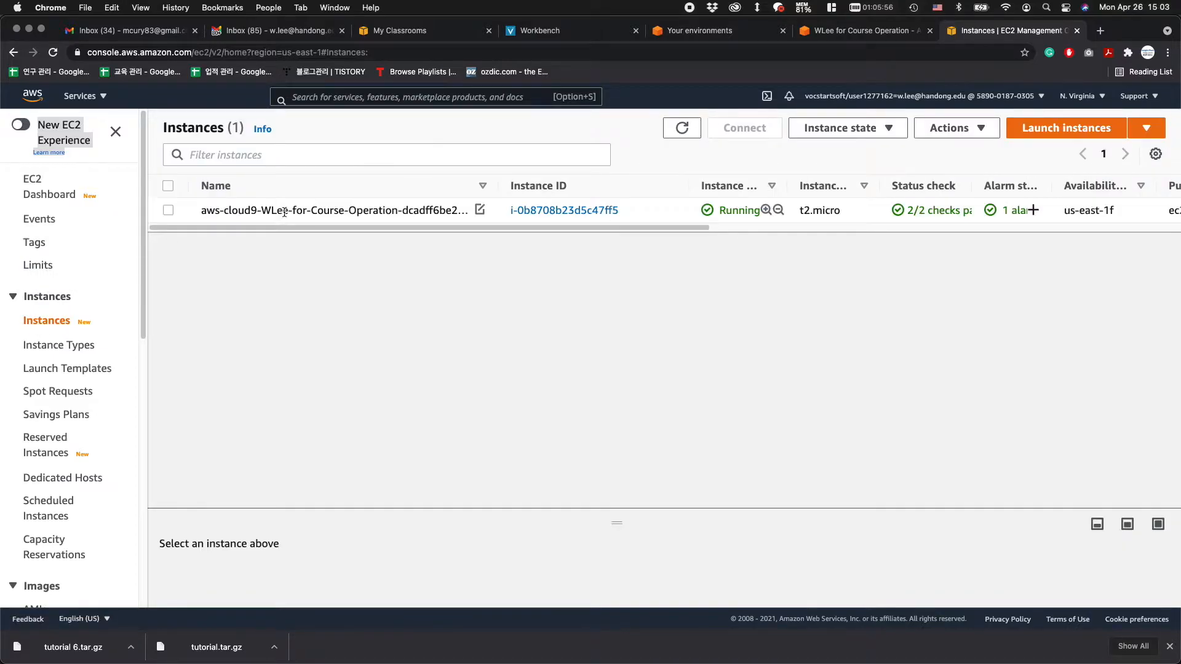
left_click(529, 210)
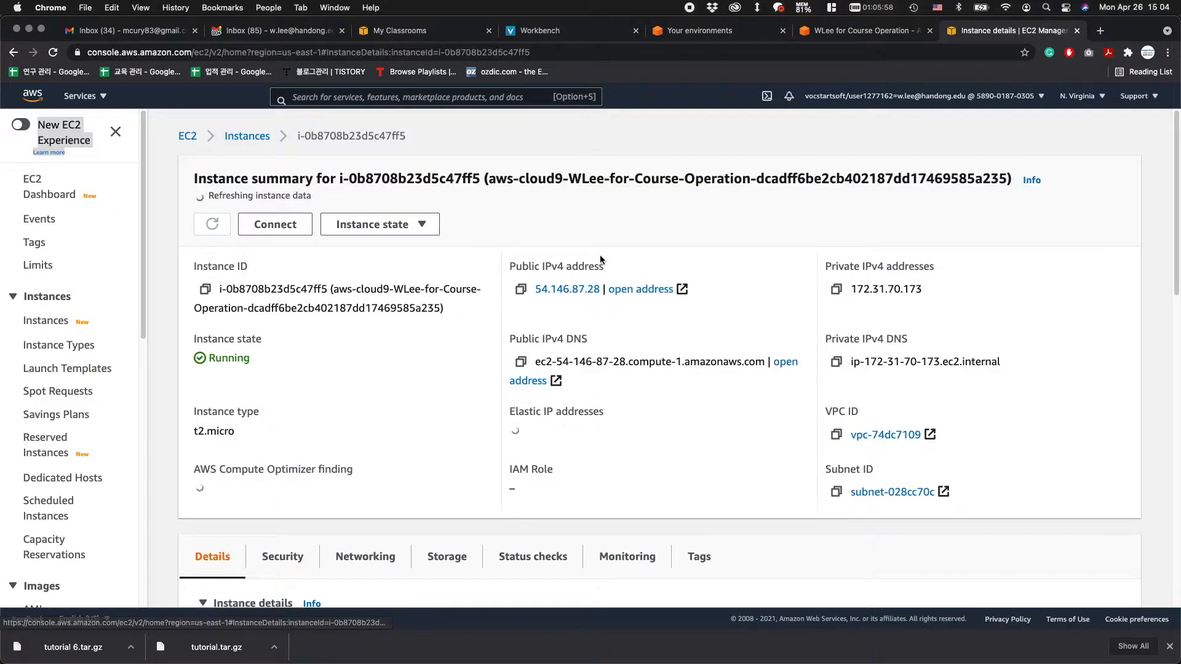
scroll(810, 500, "down", 1)
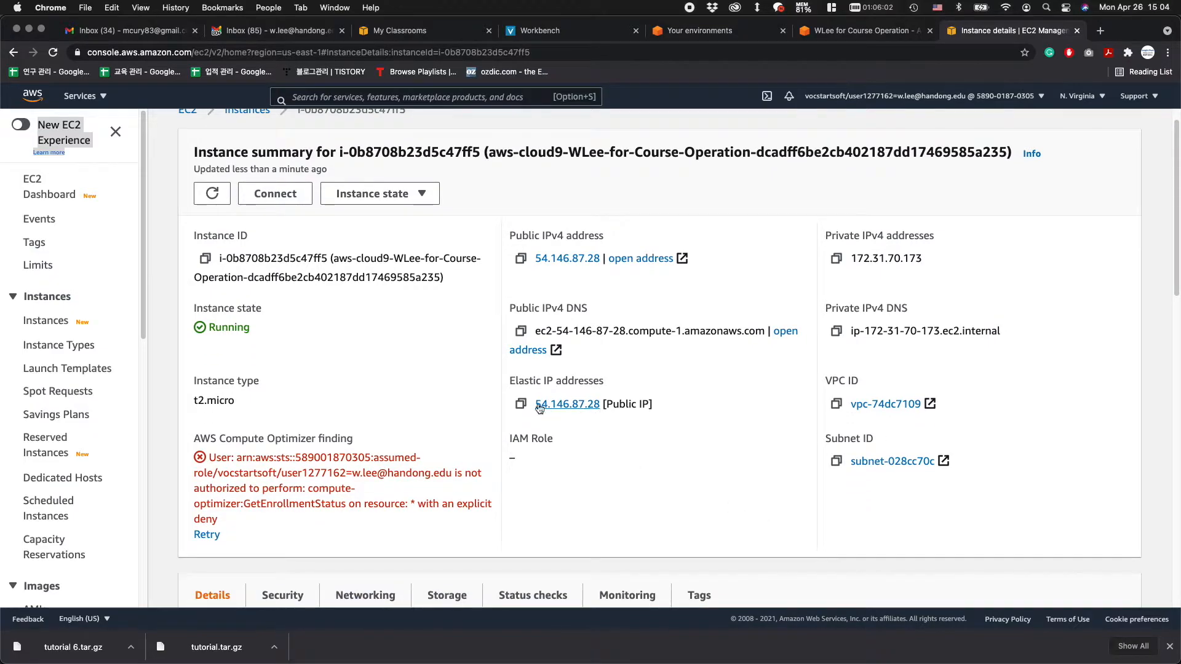
left_click_drag(519, 387, 579, 390)
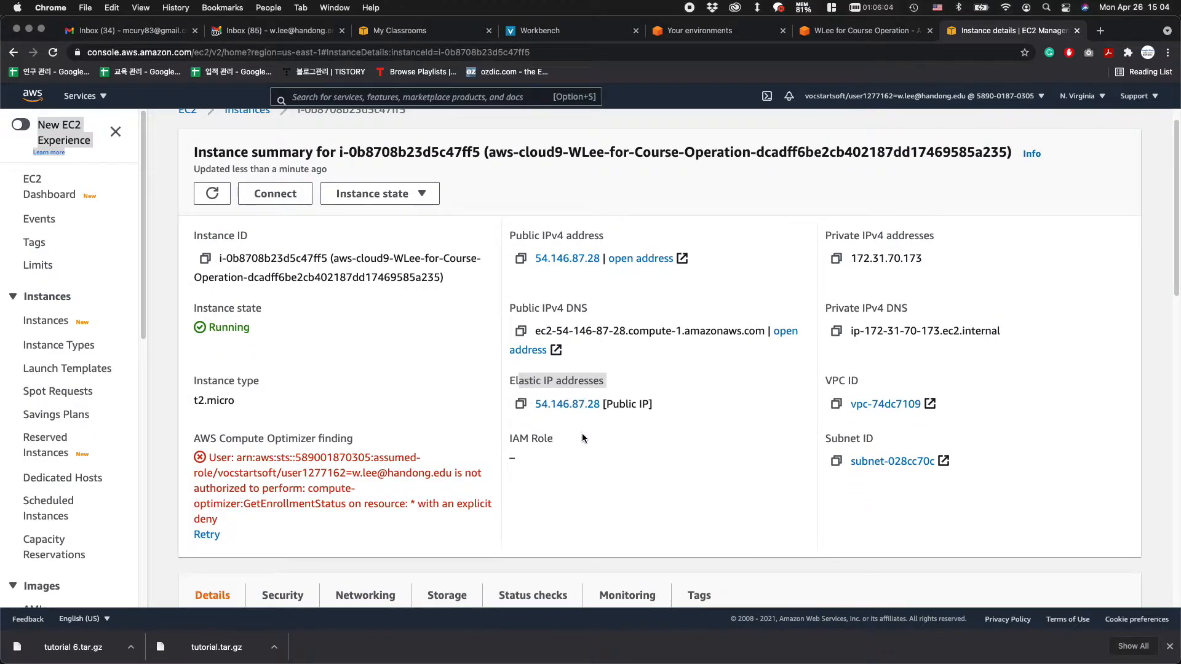
Step: Open the details page of the subnet linked from the instance summary's Subnet ID field
left_click(699, 461)
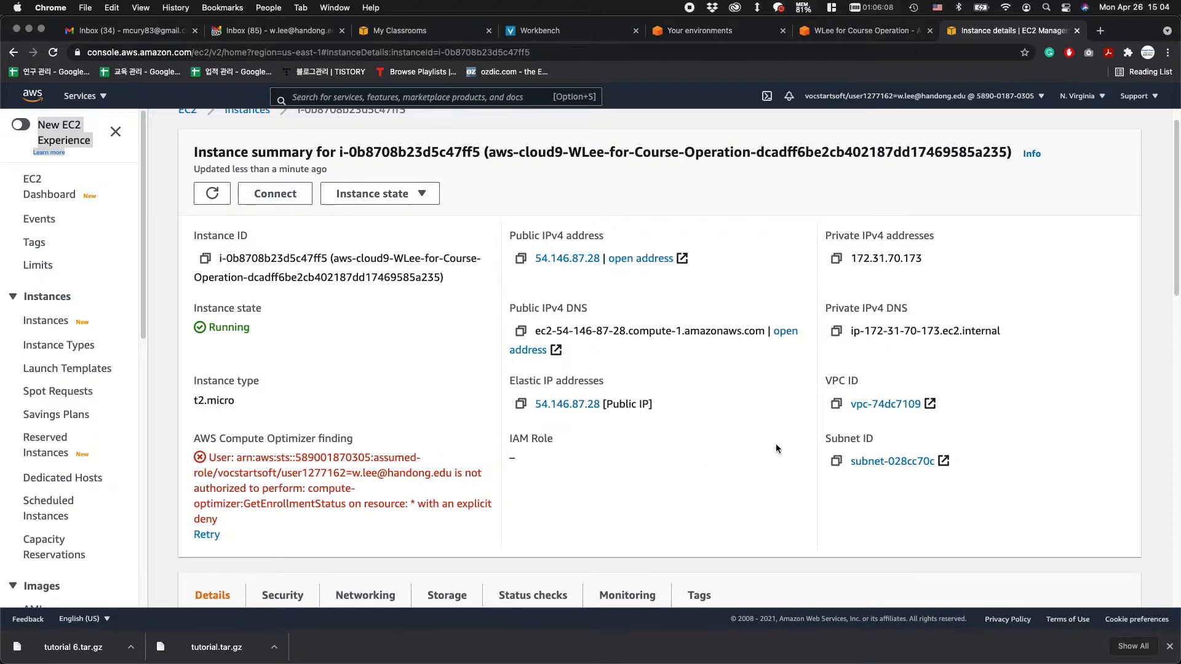
triple_click(832, 440)
left_click(896, 462)
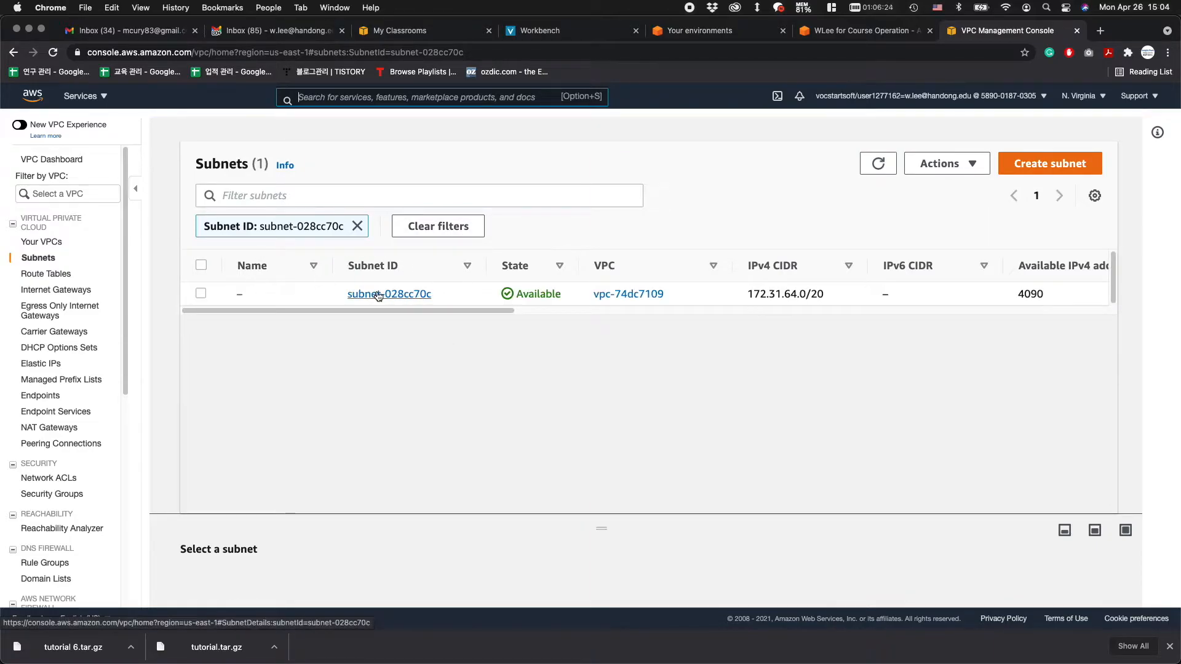
left_click(381, 294)
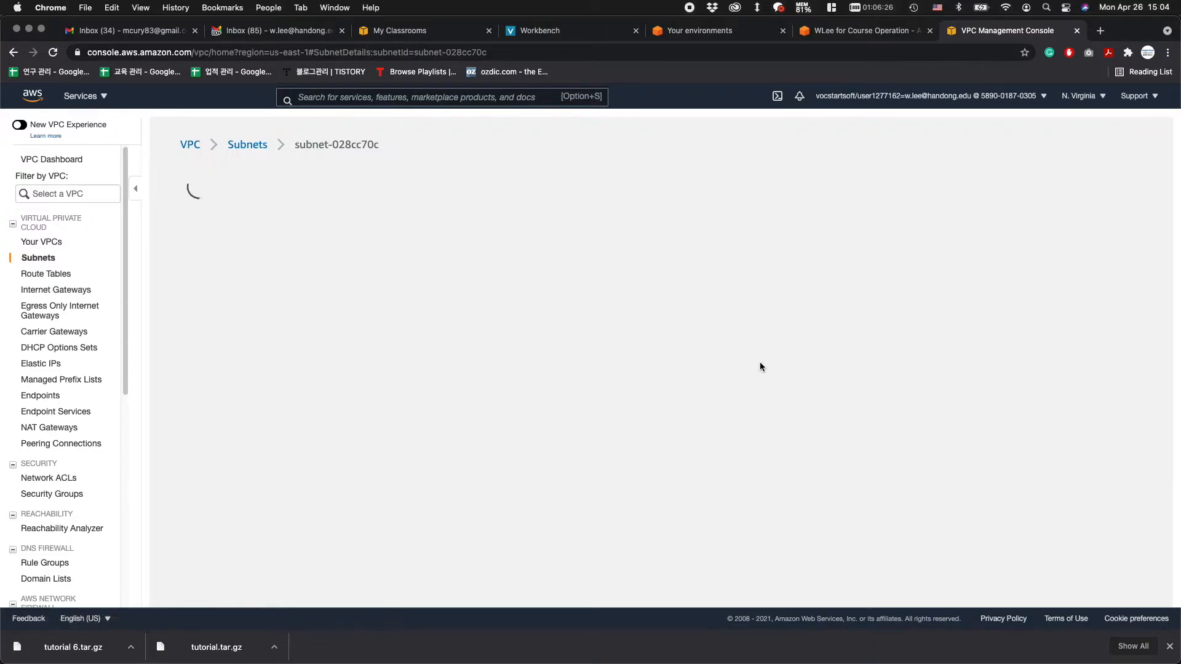
scroll(415, 374, "down", 2)
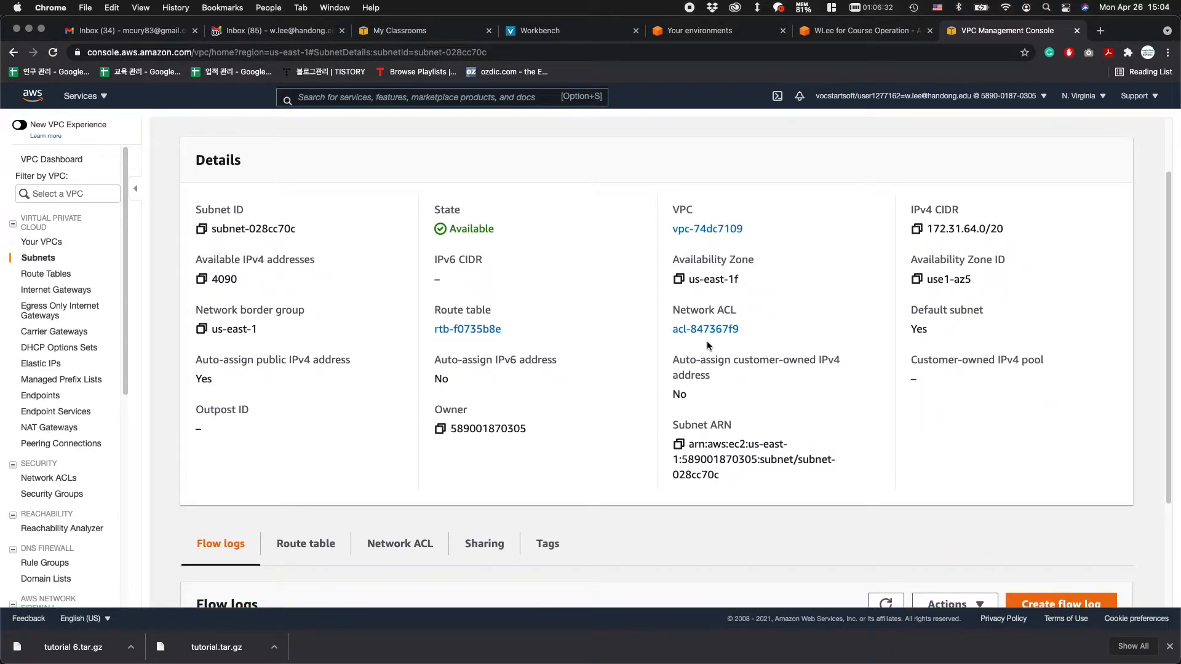
Step: Open the details of the subnet's network ACL and view its inbound rules
left_click_drag(677, 316, 769, 315)
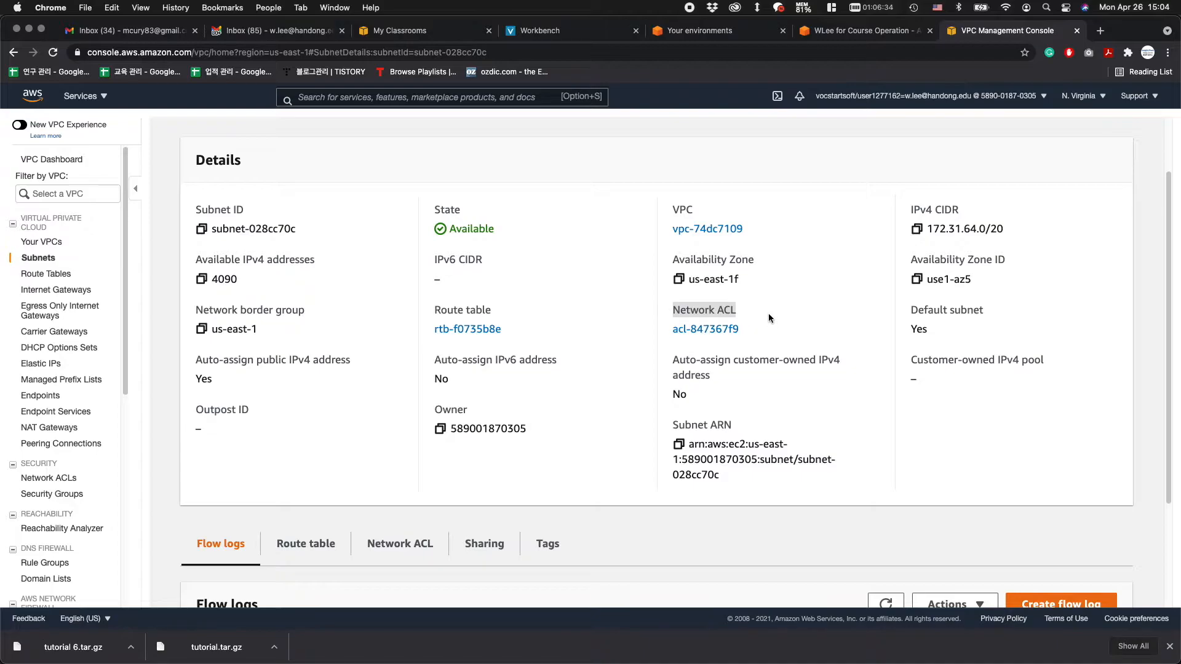
left_click(707, 330)
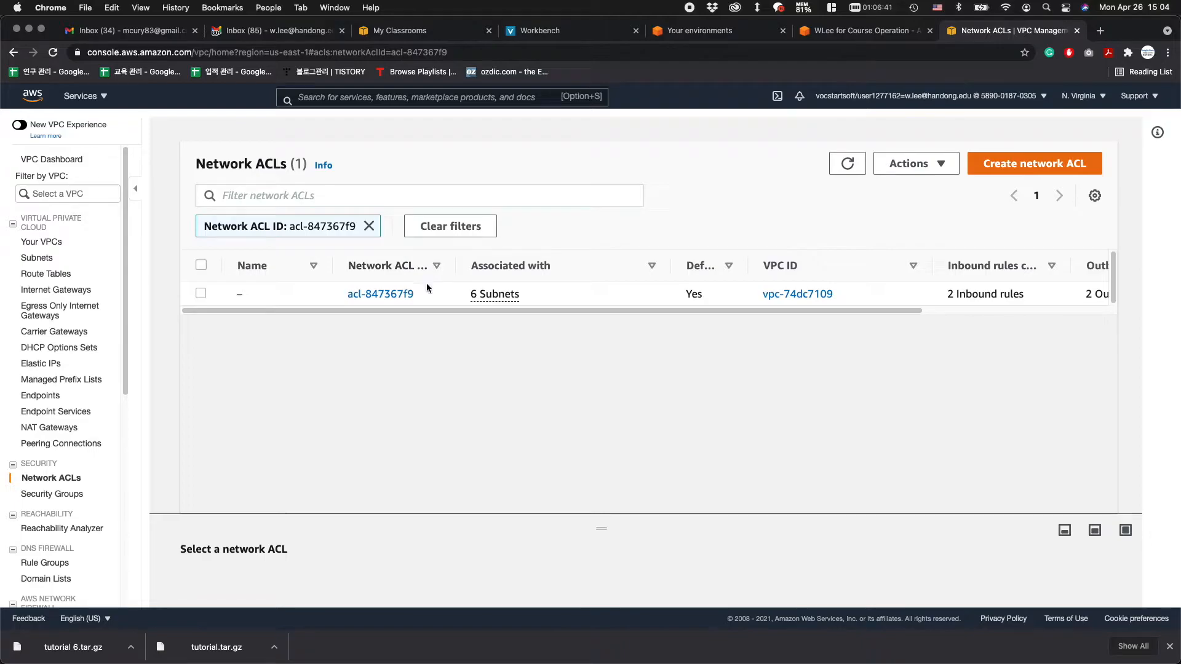
left_click(384, 294)
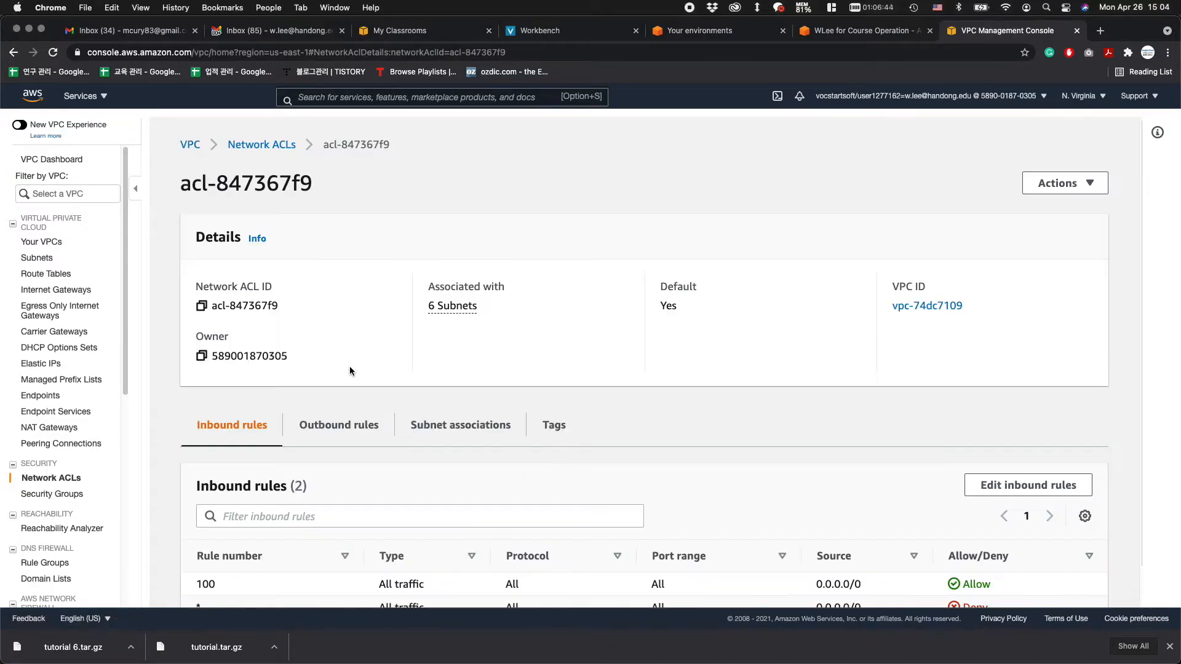
scroll(349, 367, "down", 1)
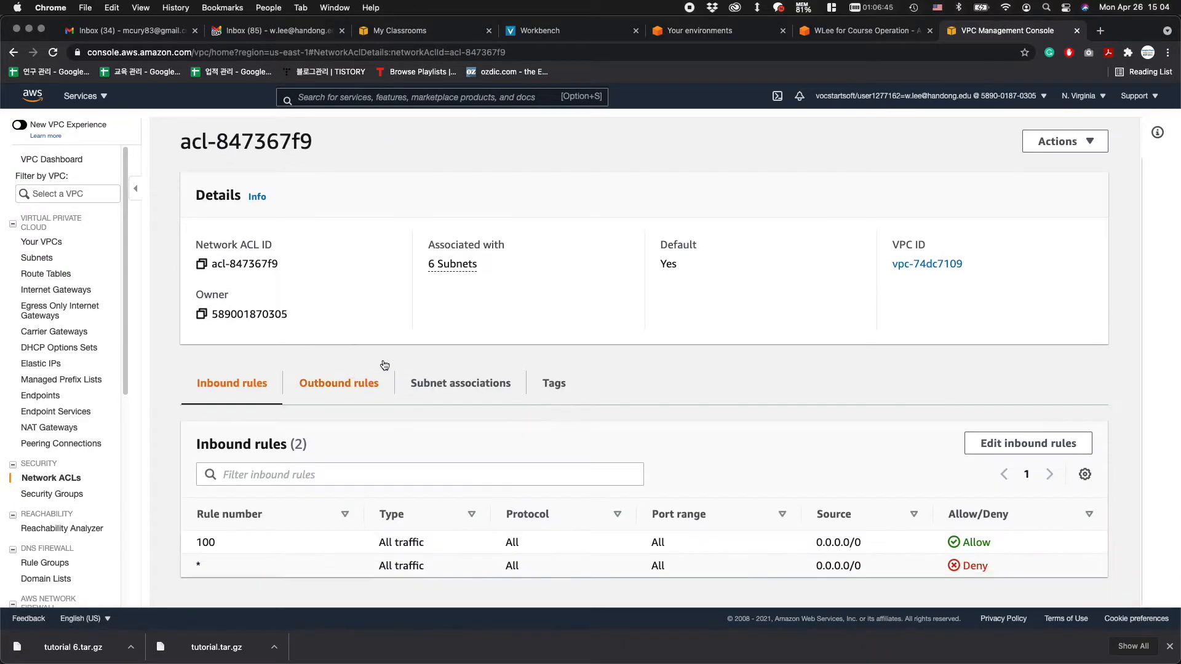
Step: Start editing the network ACL's inbound rules and add a new rule with rule number 200
left_click(1030, 452)
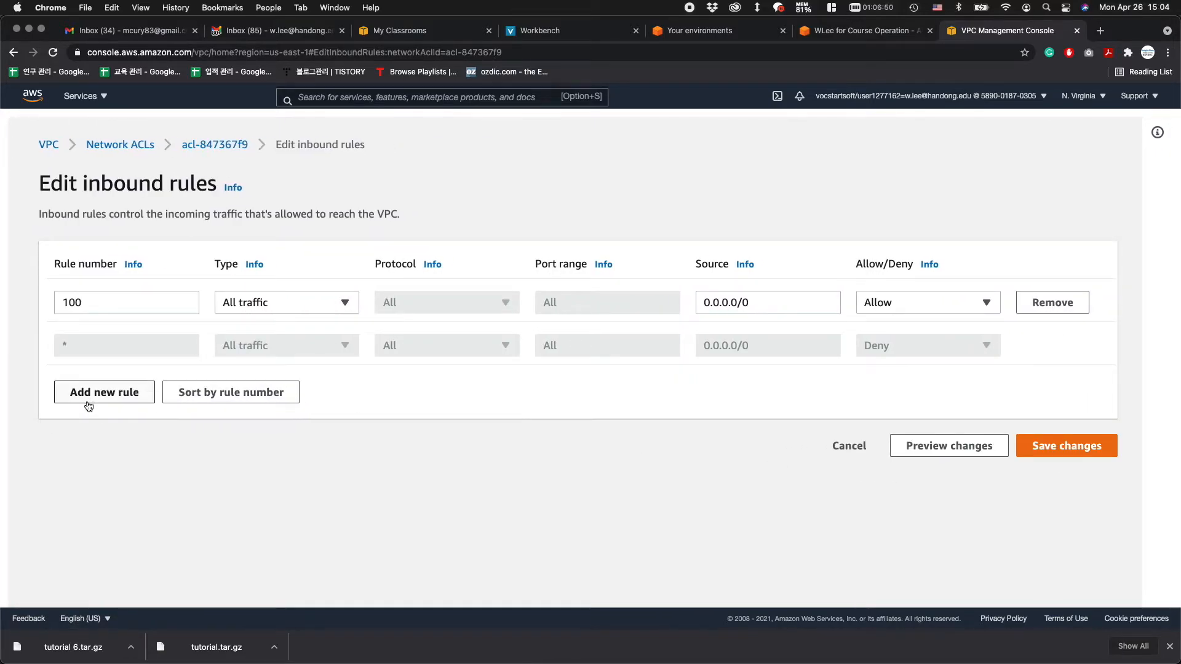
left_click(96, 397)
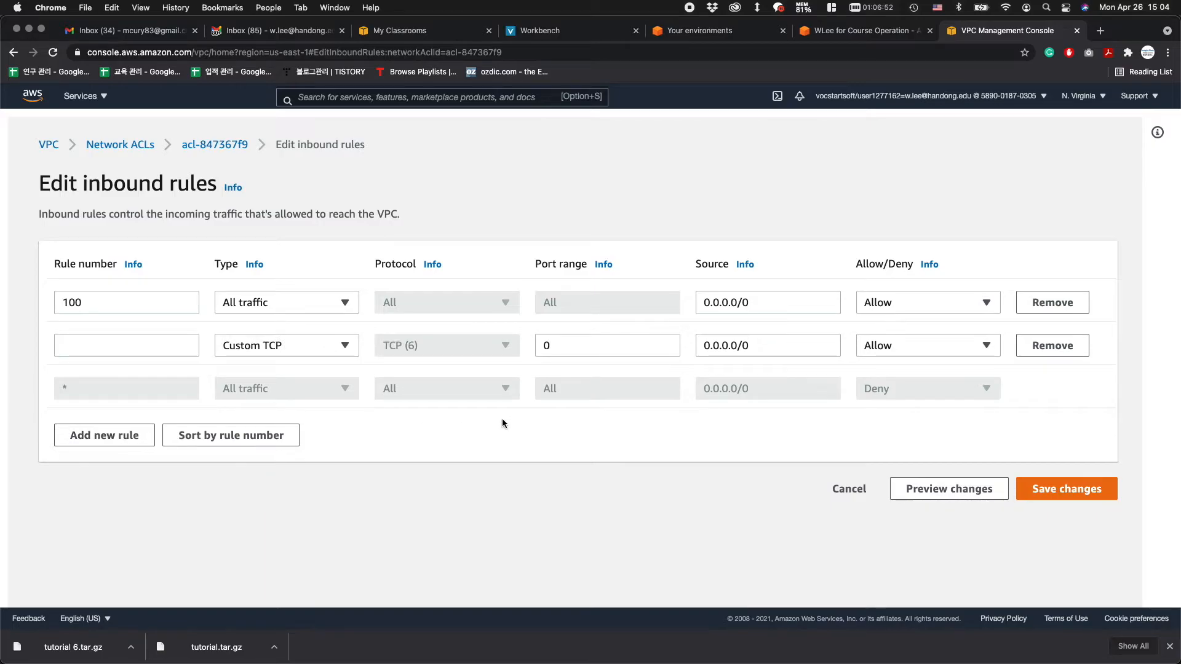
left_click(93, 343)
type("200")
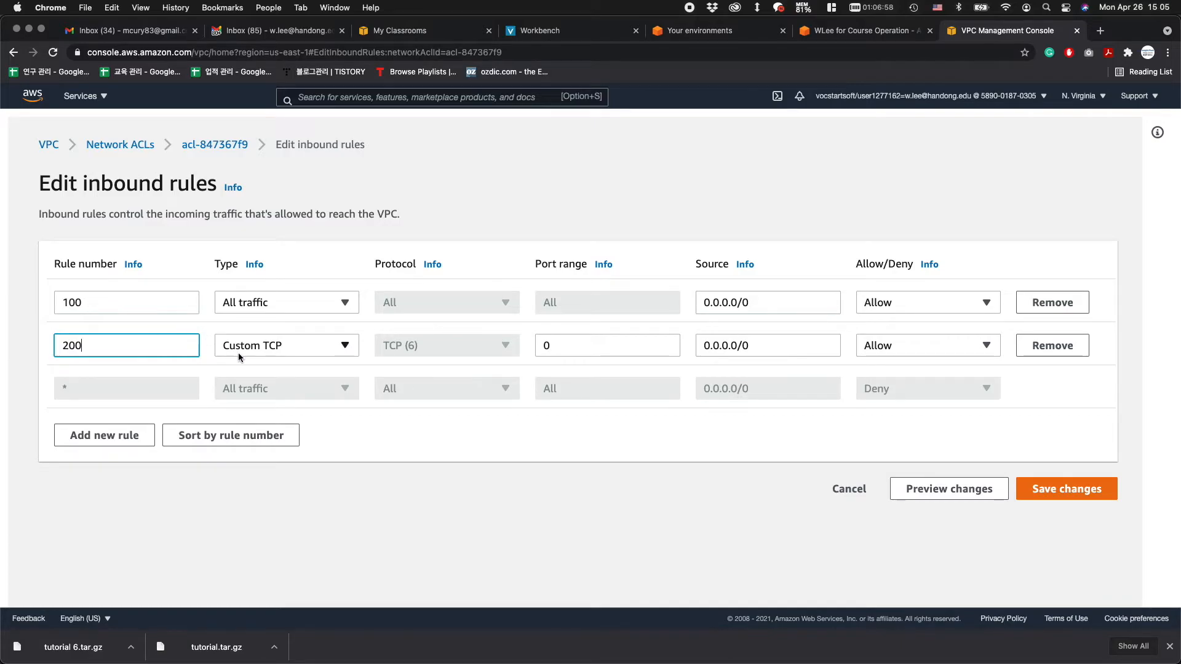
Step: Set rule 200's port range to 8080, choose Allow for it, and save the inbound rule changes
left_click(577, 350)
type("80")
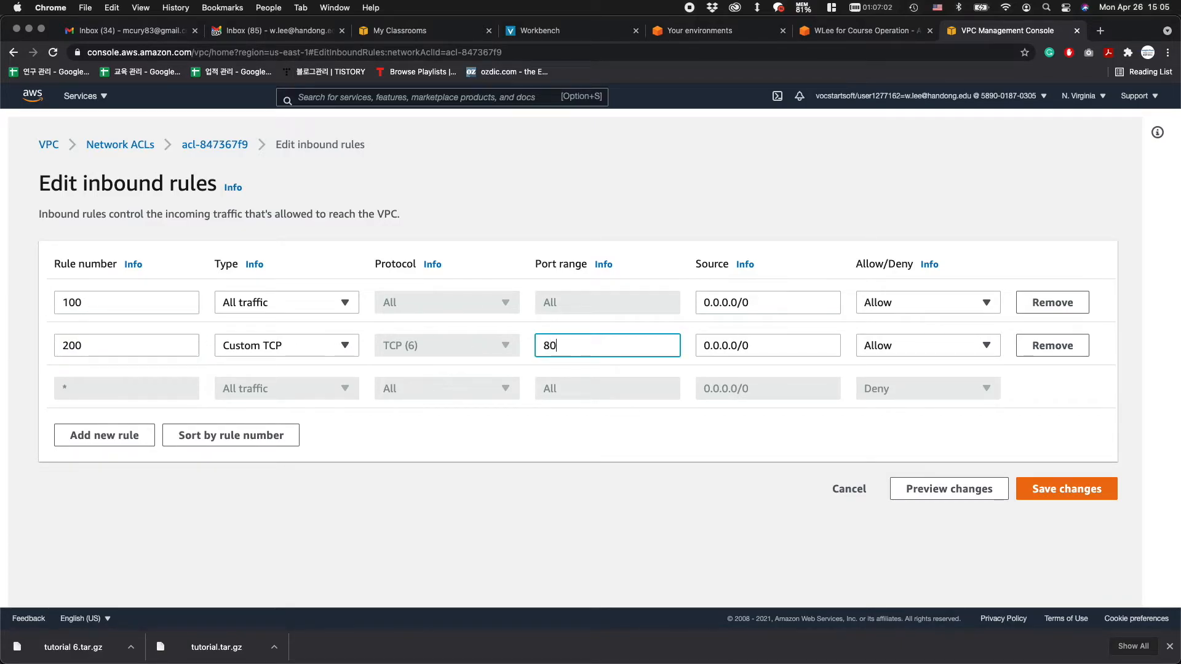
type("80")
key("Tab")
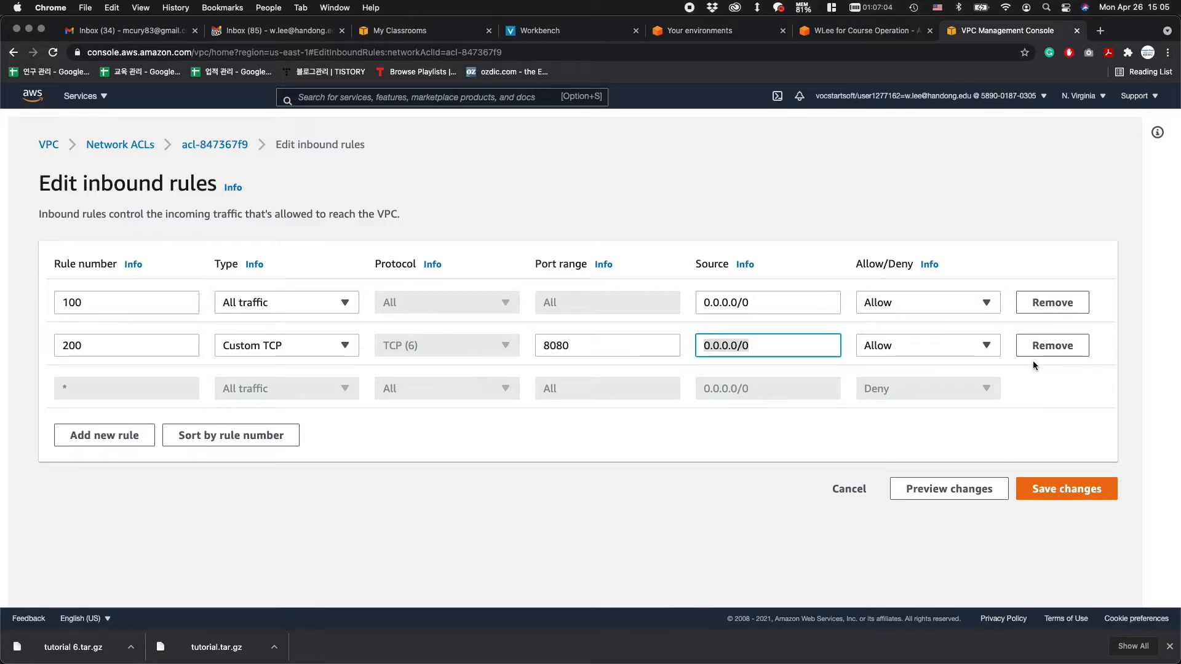
left_click(912, 353)
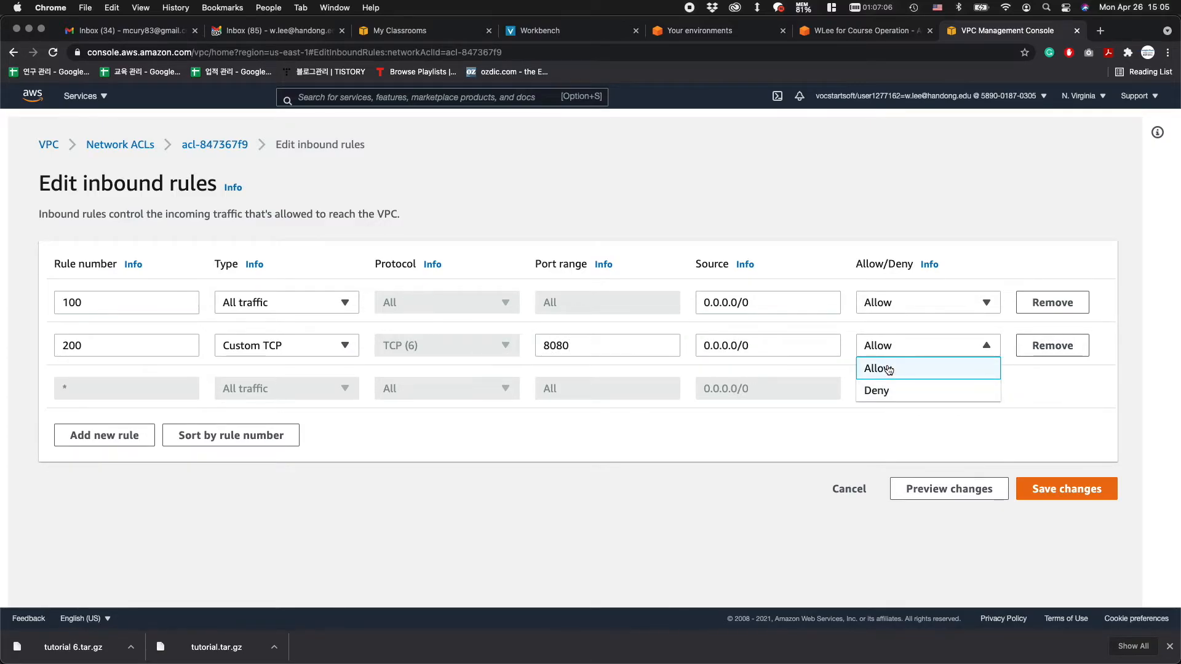
left_click(889, 369)
left_click(1077, 499)
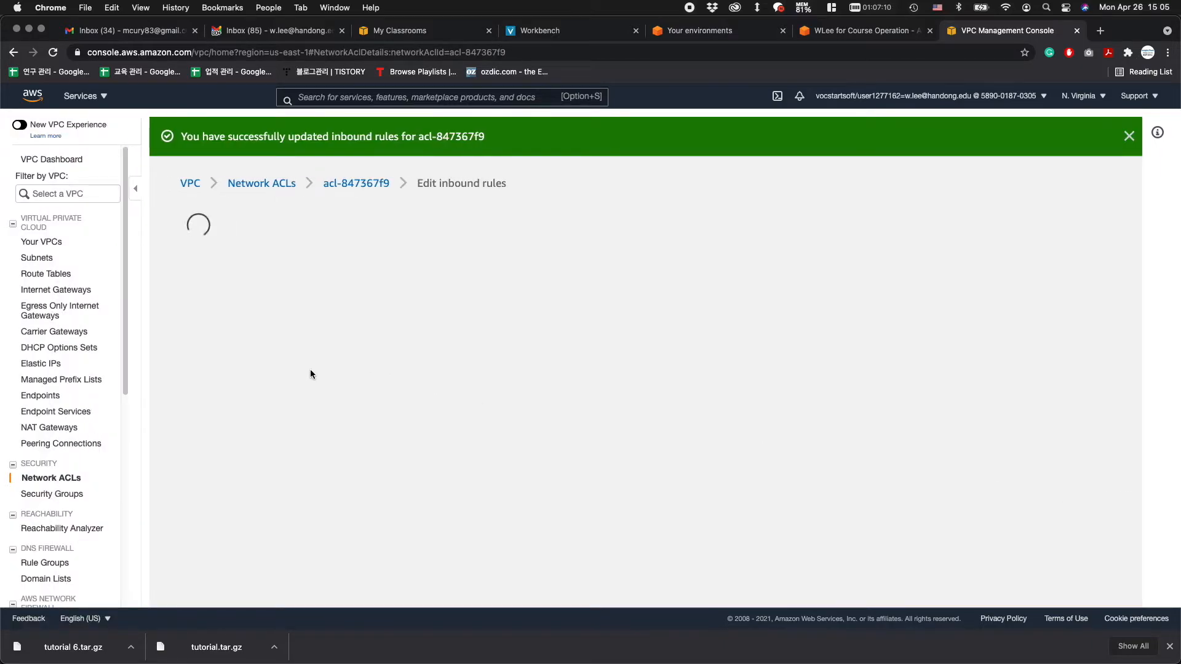
Step: Check the entry for rule 200 in the network ACL's inbound rules
scroll(289, 339, "down", 3)
left_click_drag(371, 541, 1002, 537)
left_click(1014, 537)
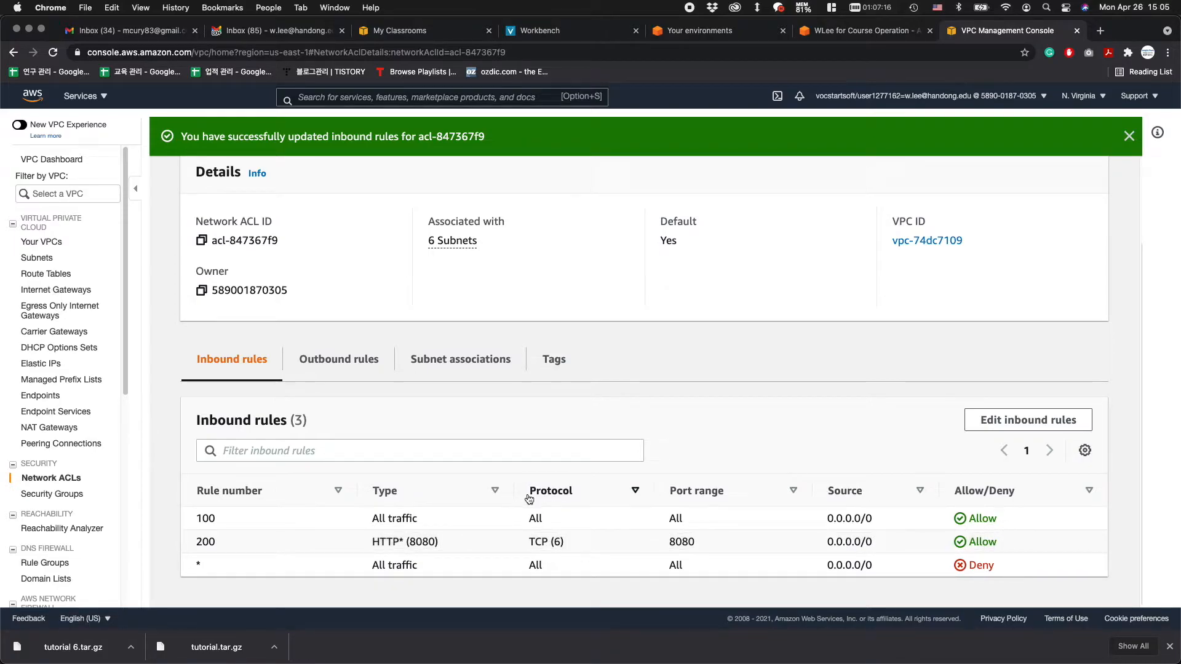
scroll(150, 518, "up", 1)
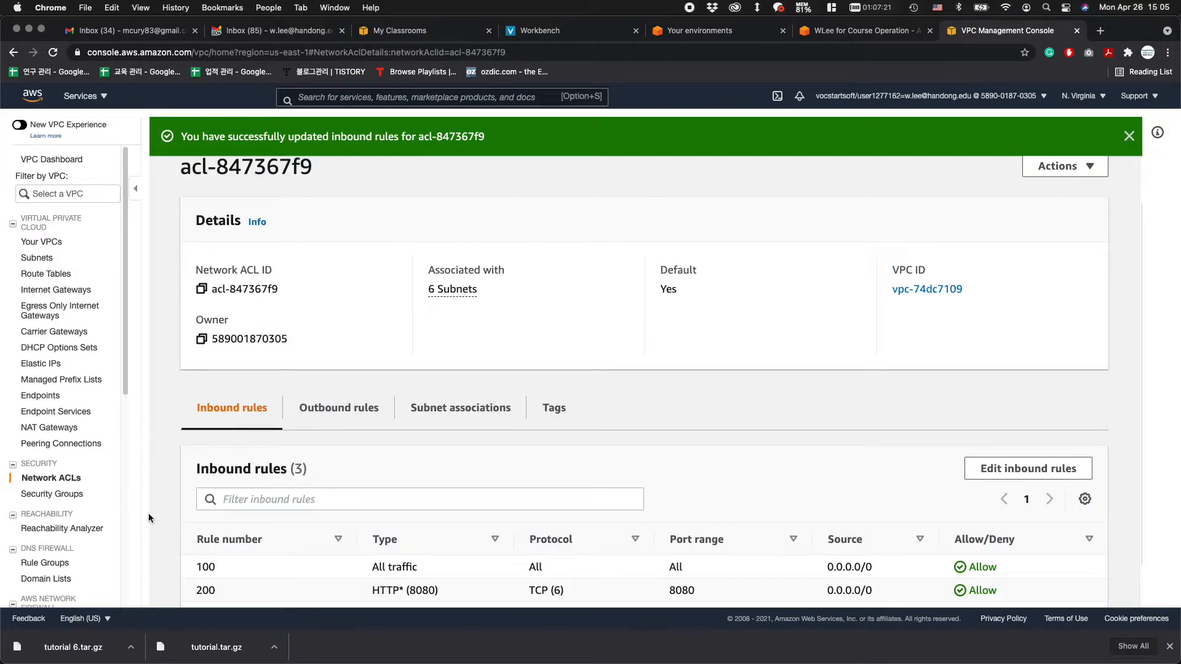
Step: Go from the VPC security groups to the EC2 dashboard and open the EC2 Security Groups list
left_click(47, 495)
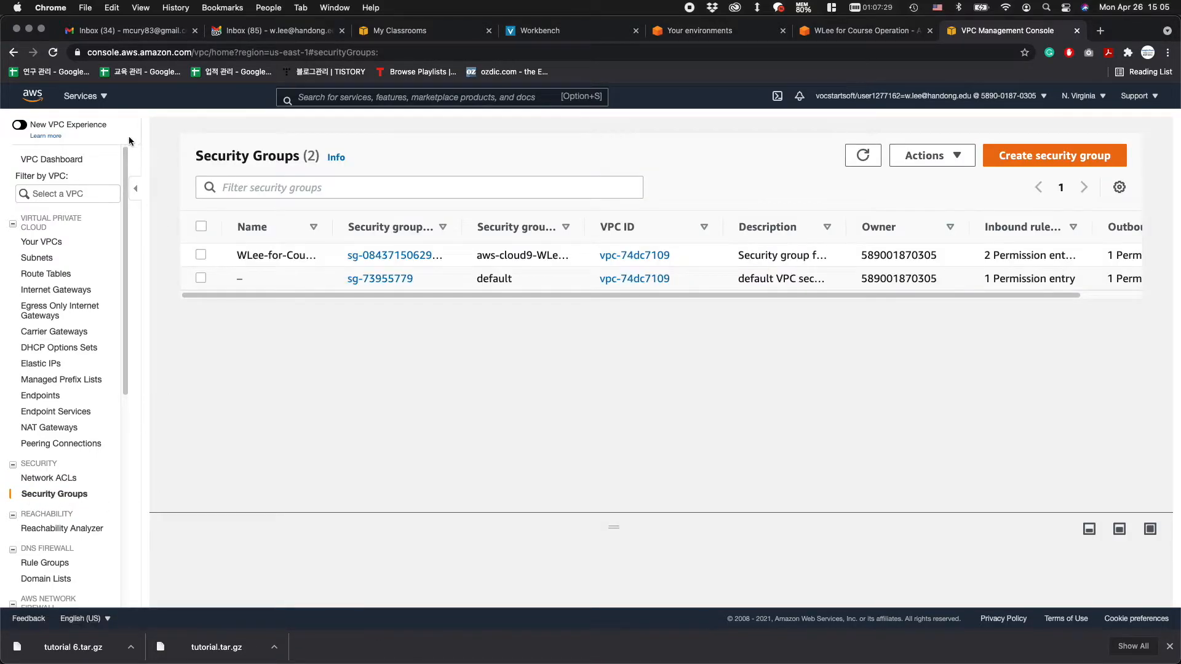
left_click(95, 99)
left_click(80, 184)
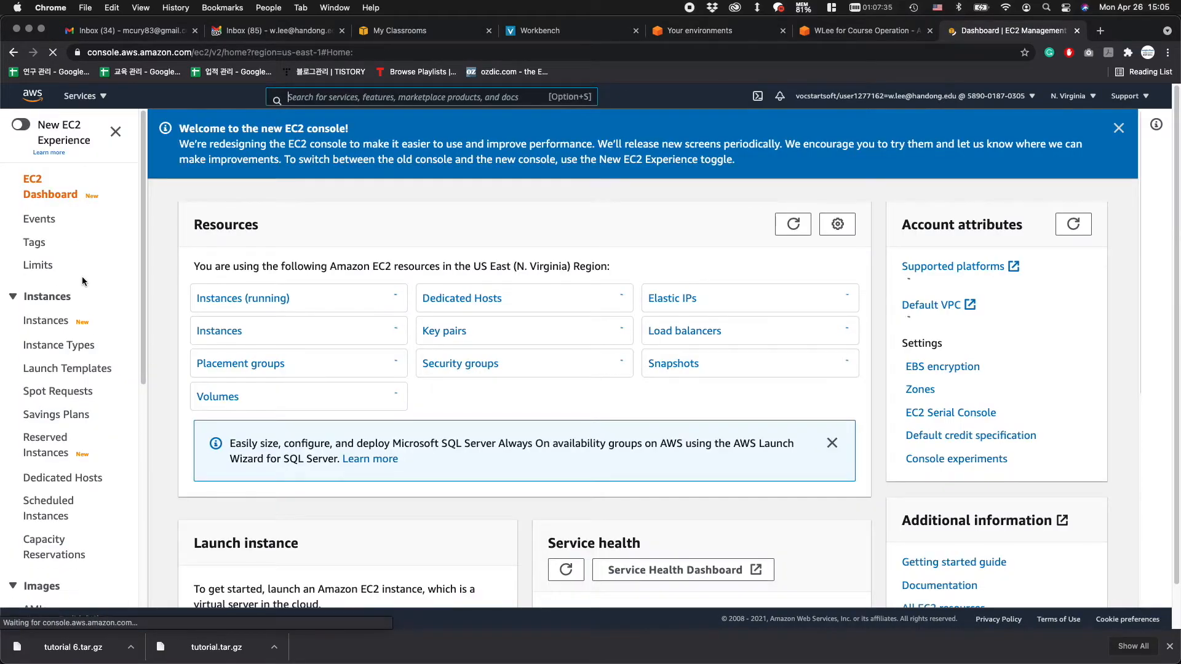
scroll(94, 331, "down", 5)
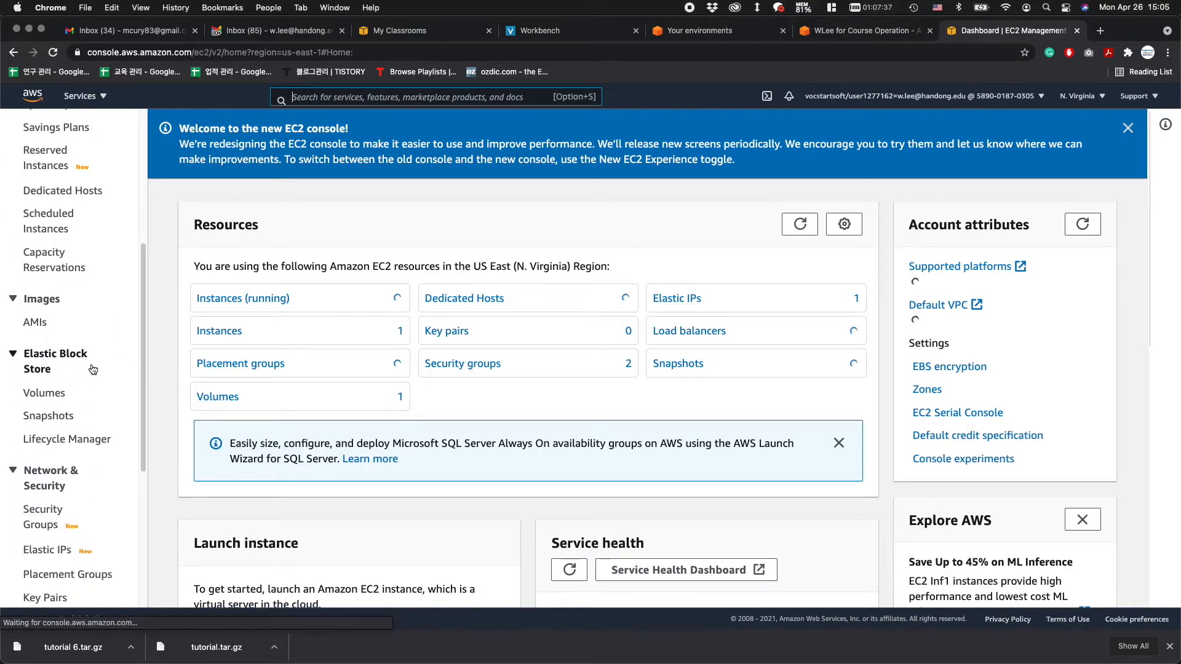
scroll(49, 536, "down", 2)
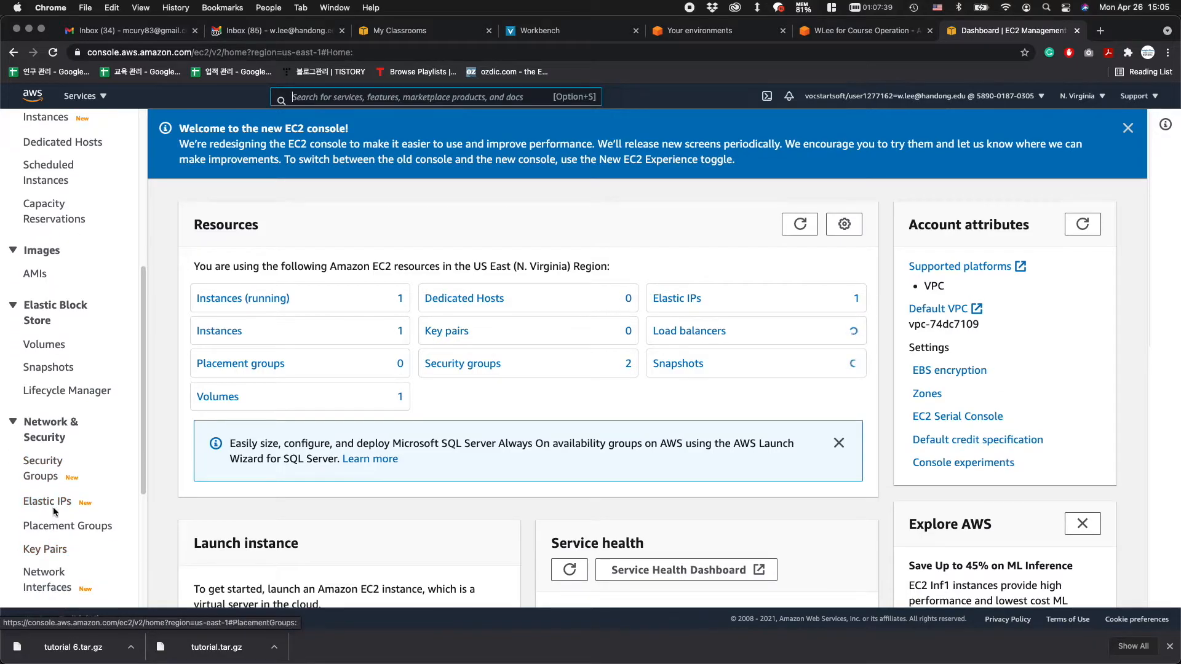
left_click(43, 475)
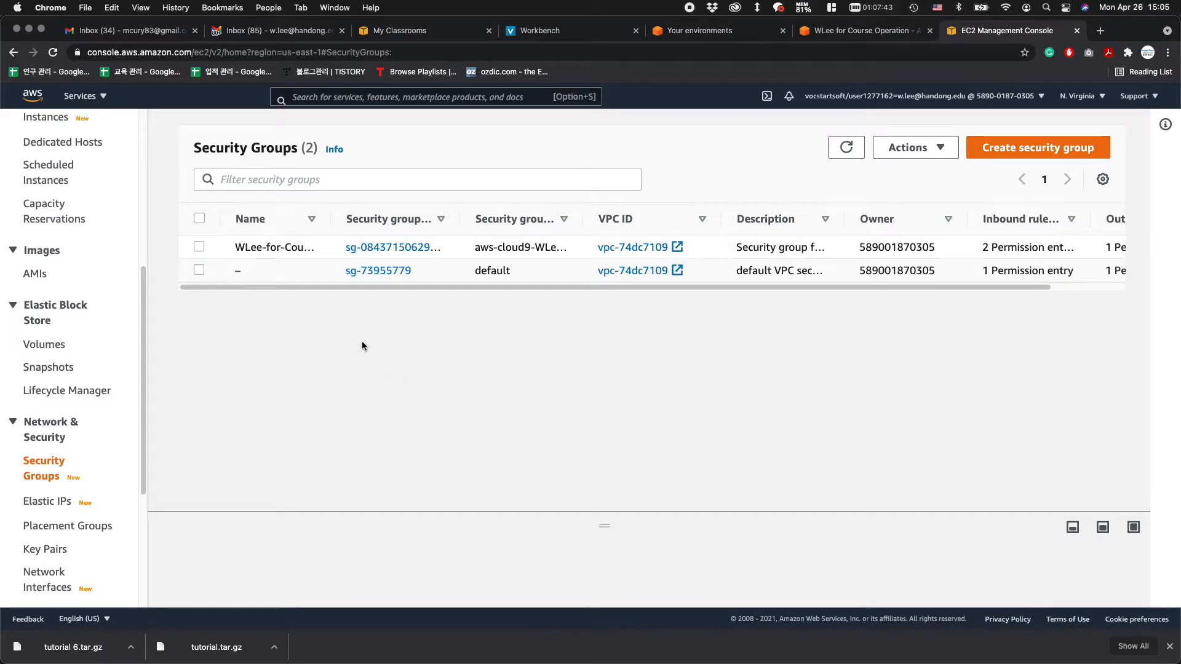
Step: Compare the name of the Cloud9 security group with the environment name shown in Cloud9
left_click_drag(331, 219, 557, 219)
left_click_drag(243, 250, 523, 243)
left_click(381, 247)
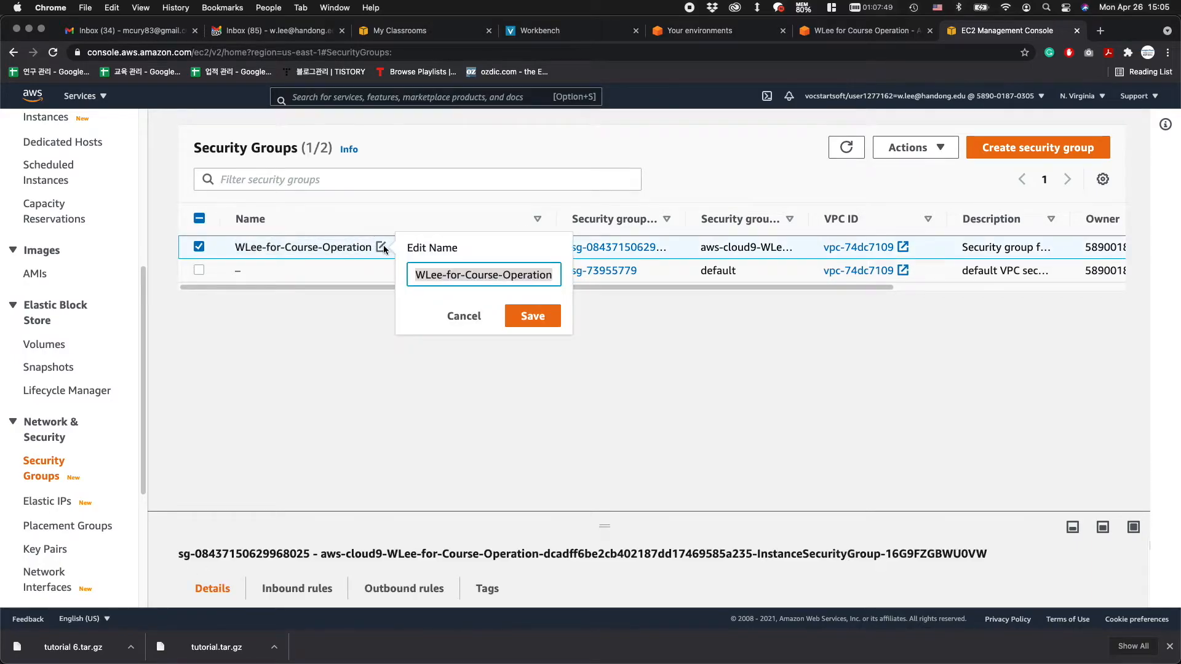
left_click_drag(414, 276, 606, 273)
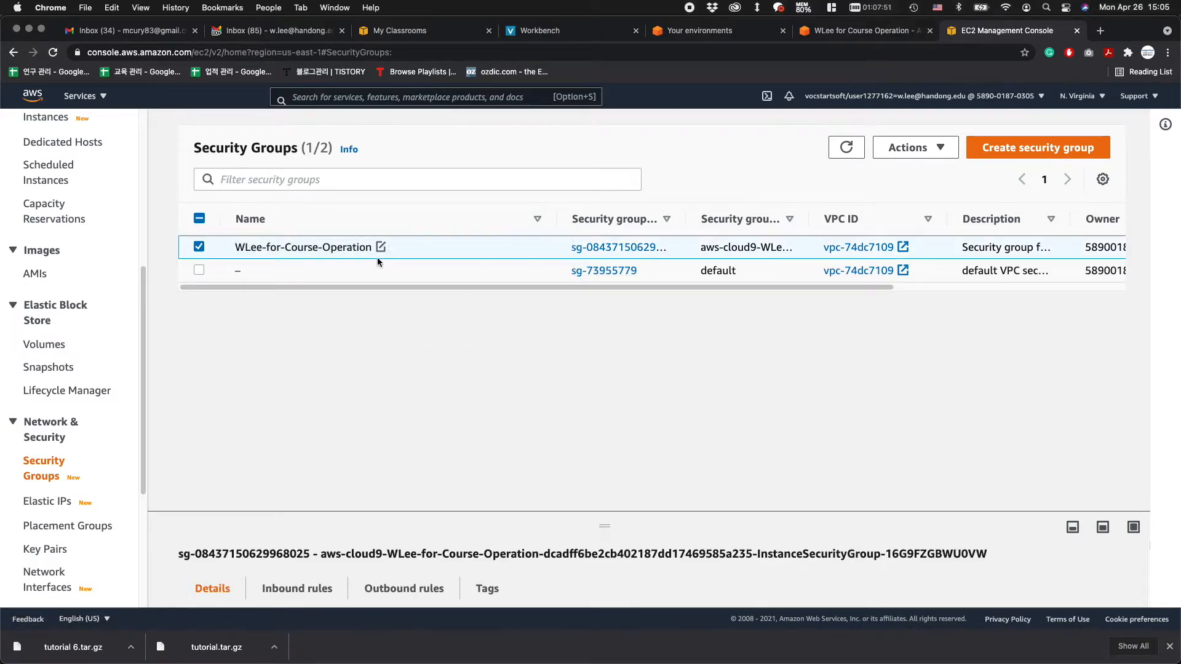
left_click(732, 31)
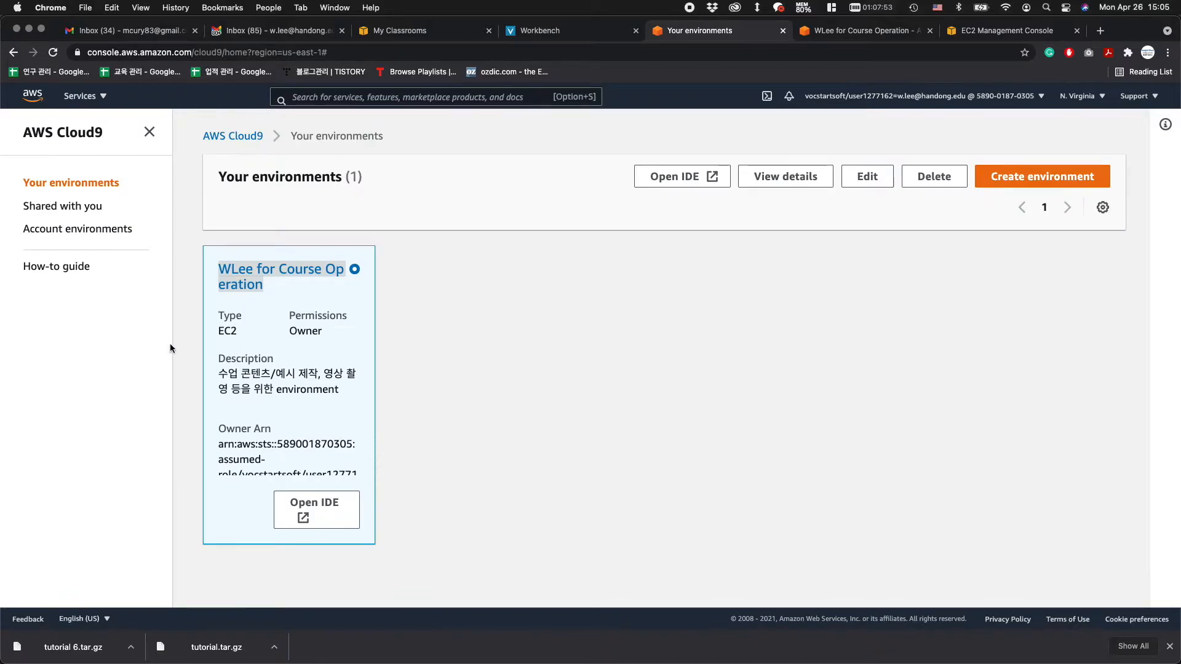
left_click(992, 28)
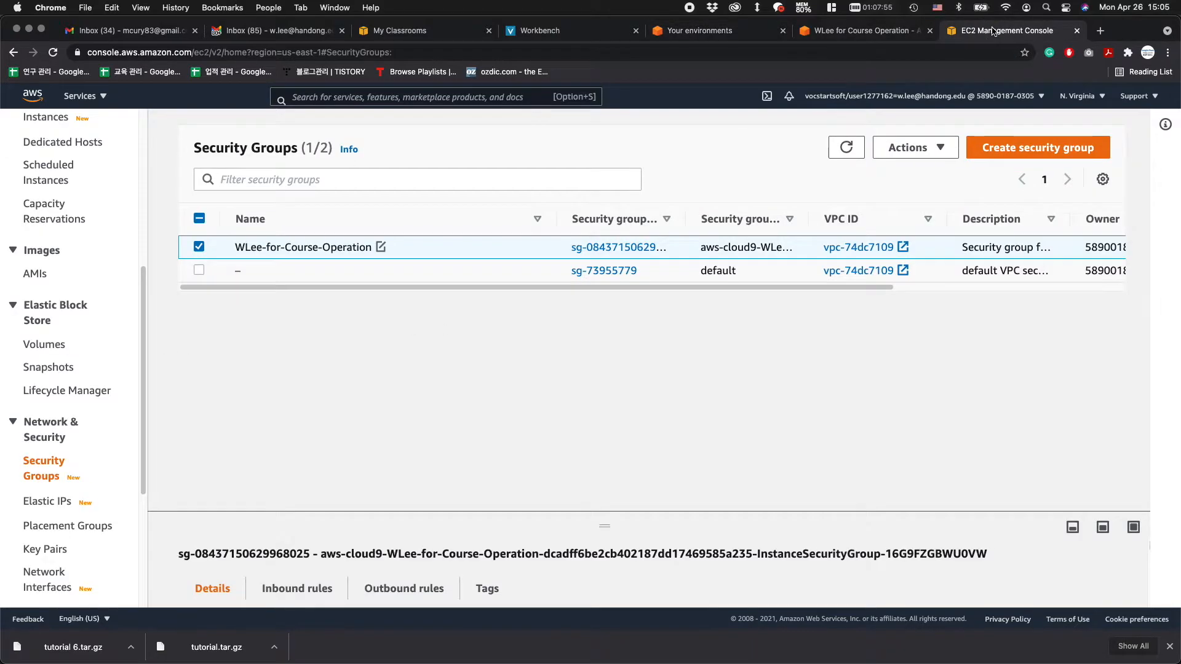
left_click_drag(236, 246, 397, 246)
left_click_drag(241, 249, 356, 247)
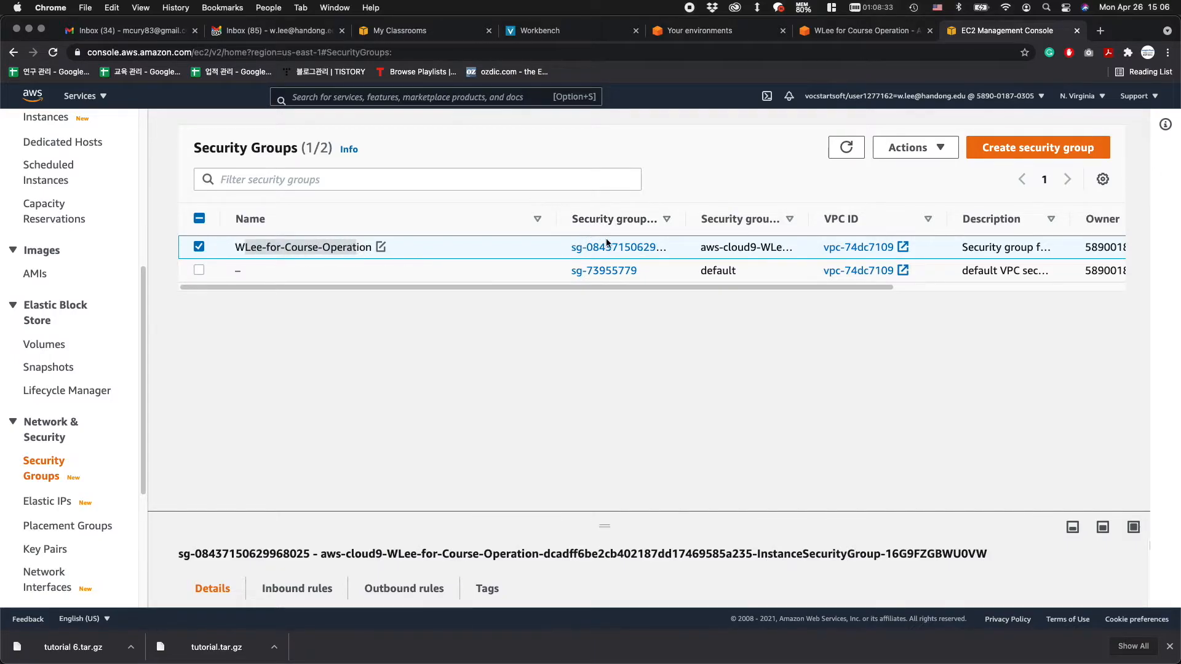
Step: Widen the Security group ID column and open the Cloud9 security group's details with its inbound rules
left_click_drag(687, 219, 782, 220)
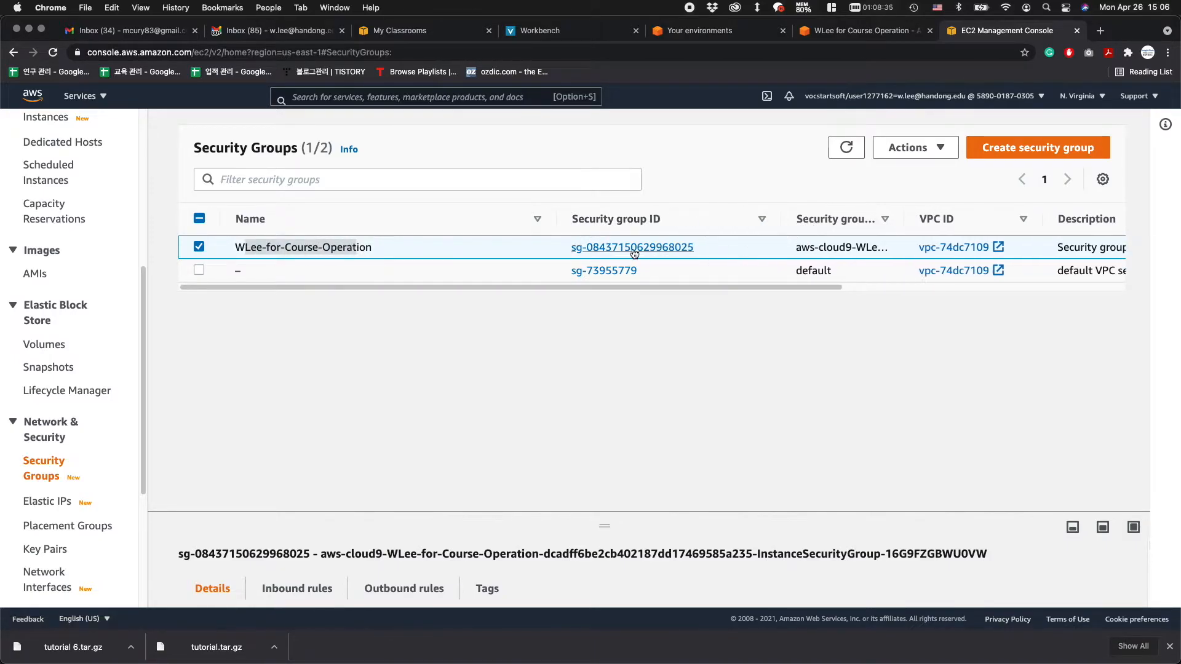
left_click_drag(818, 273, 630, 313)
left_click(631, 313)
left_click(630, 250)
scroll(457, 489, "down", 3)
Step: Examine the security group's SSH inbound rules and their source address ranges
left_click_drag(196, 540, 836, 565)
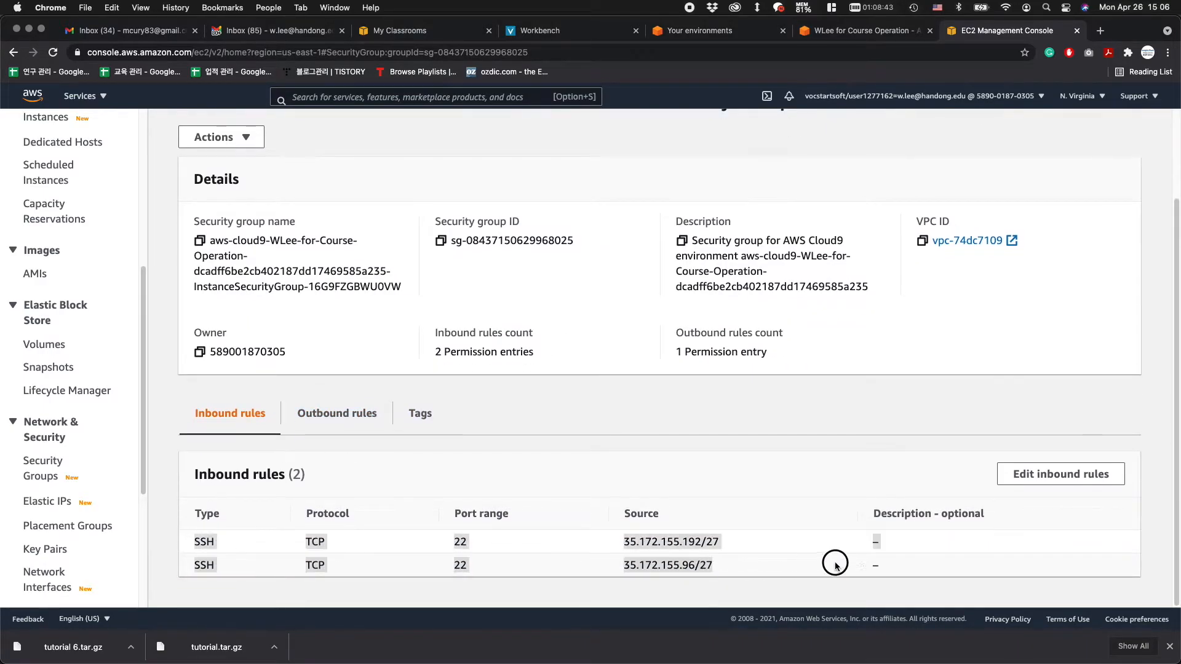
left_click_drag(623, 542, 726, 562)
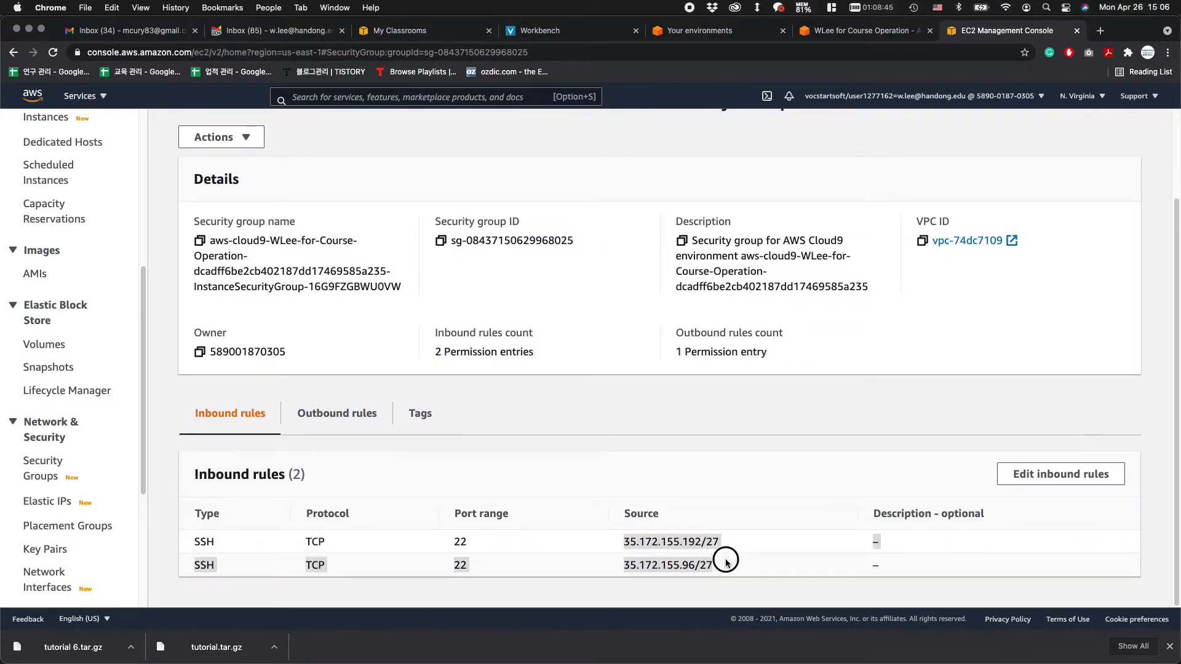
left_click_drag(624, 542, 741, 545)
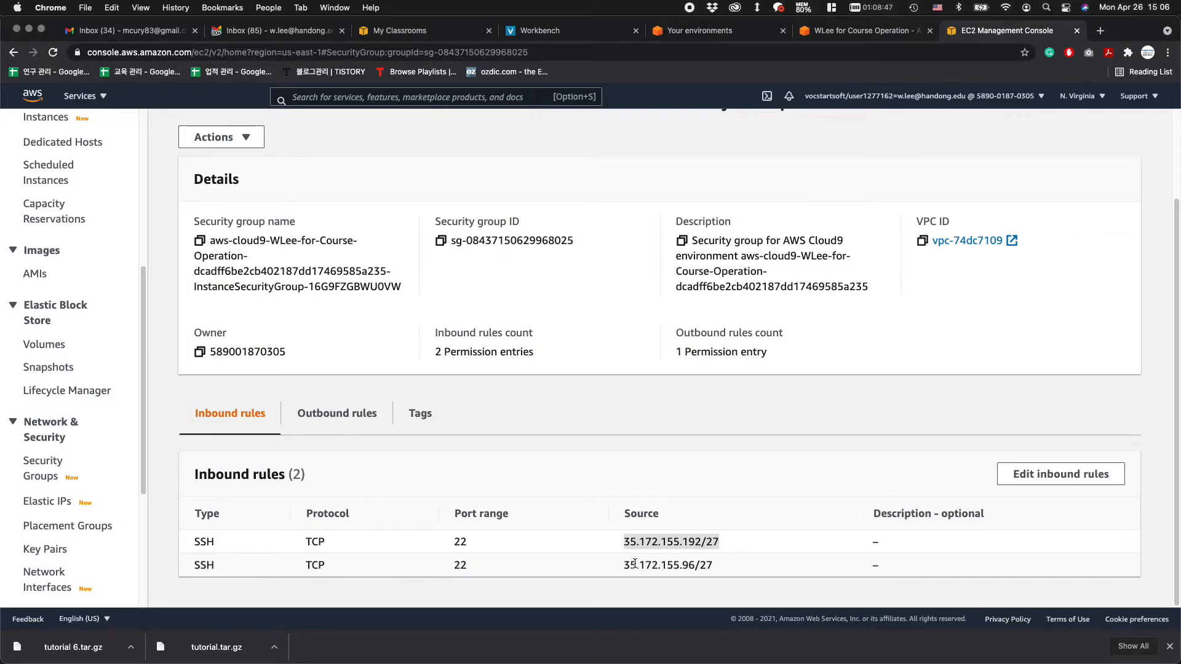
left_click_drag(624, 564, 742, 561)
left_click(743, 561)
Step: Open the Cloud9 security group's inbound rules for editing and add two new Custom TCP rules
left_click(1065, 479)
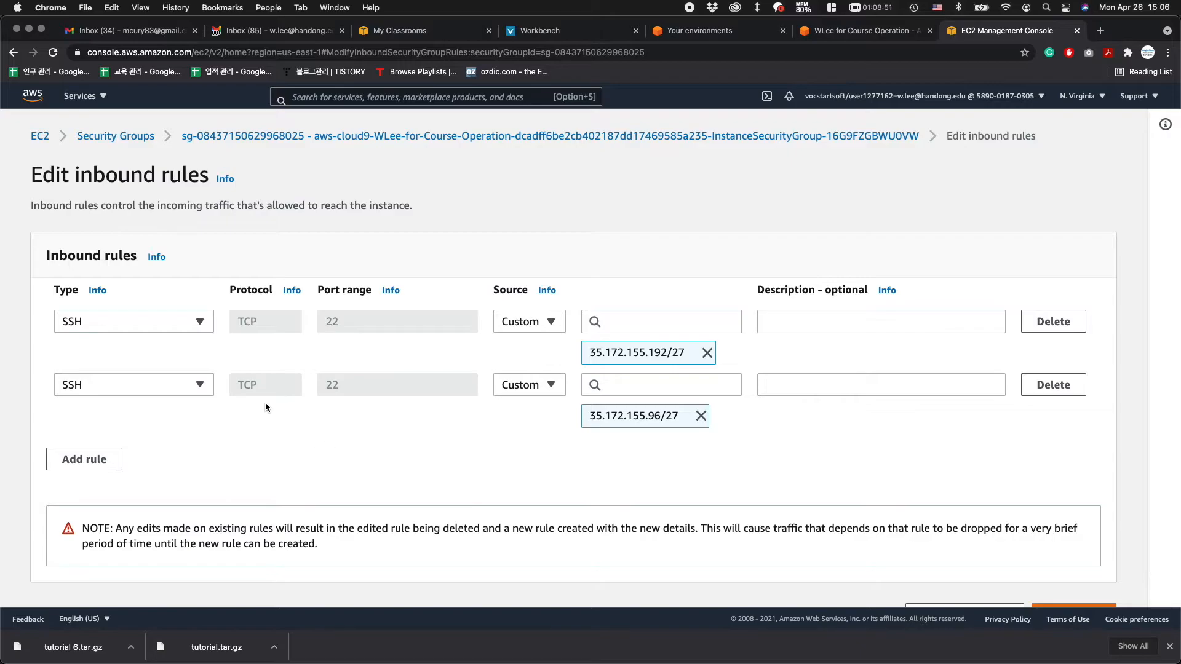
scroll(267, 407, "down", 1)
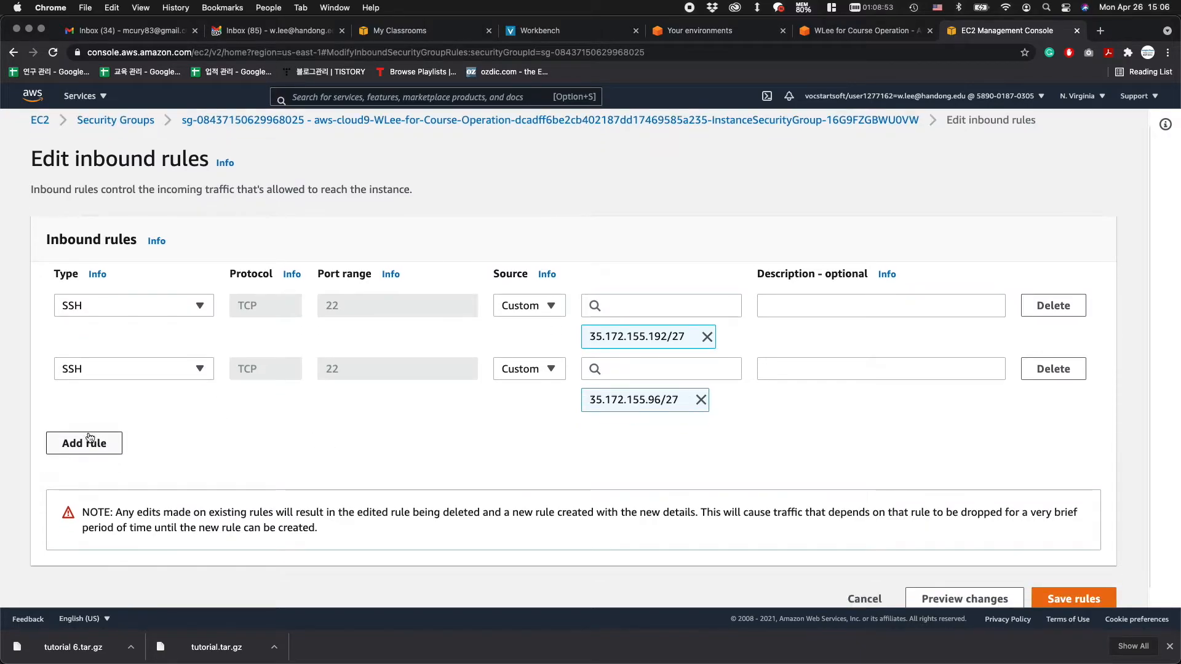
scroll(198, 416, "down", 1)
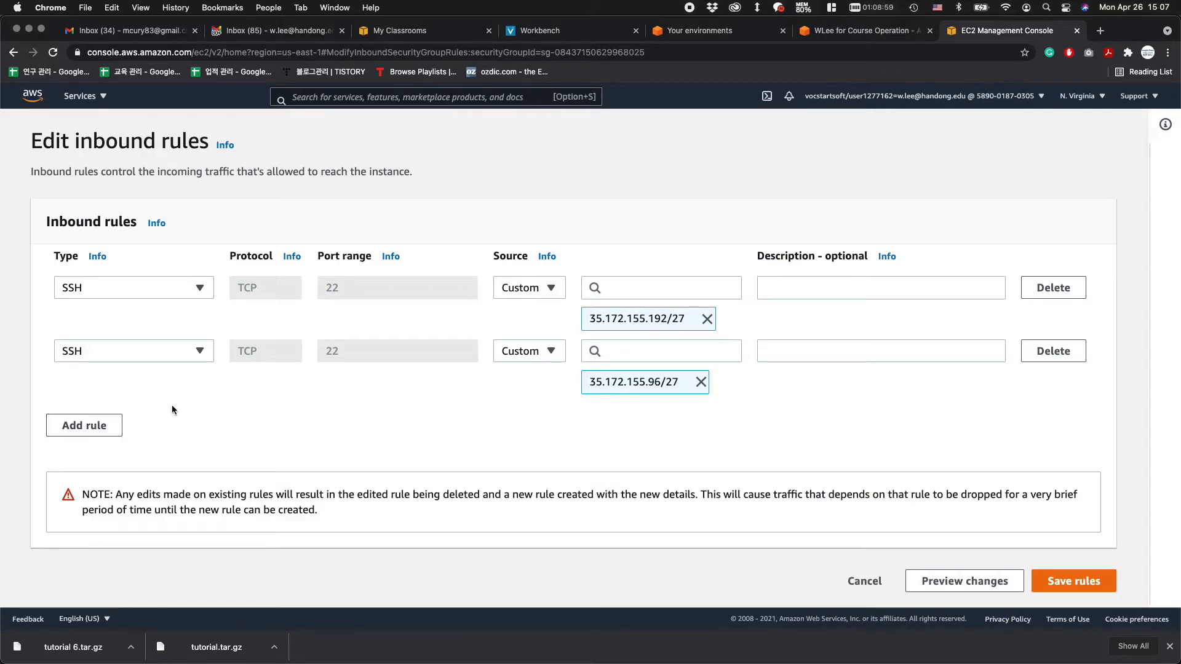
left_click(93, 425)
left_click(106, 461)
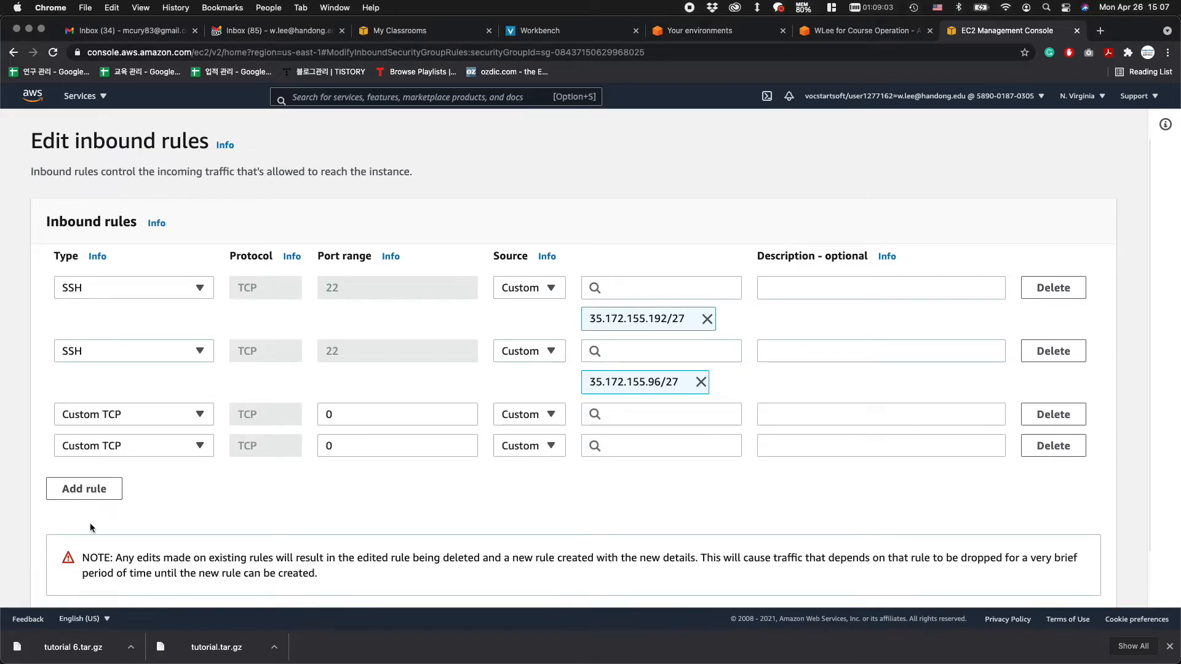
Step: Set the port range of the two new Custom TCP rules to 8080 and 3000
left_click(321, 412)
key("BackSpace")
type("8080")
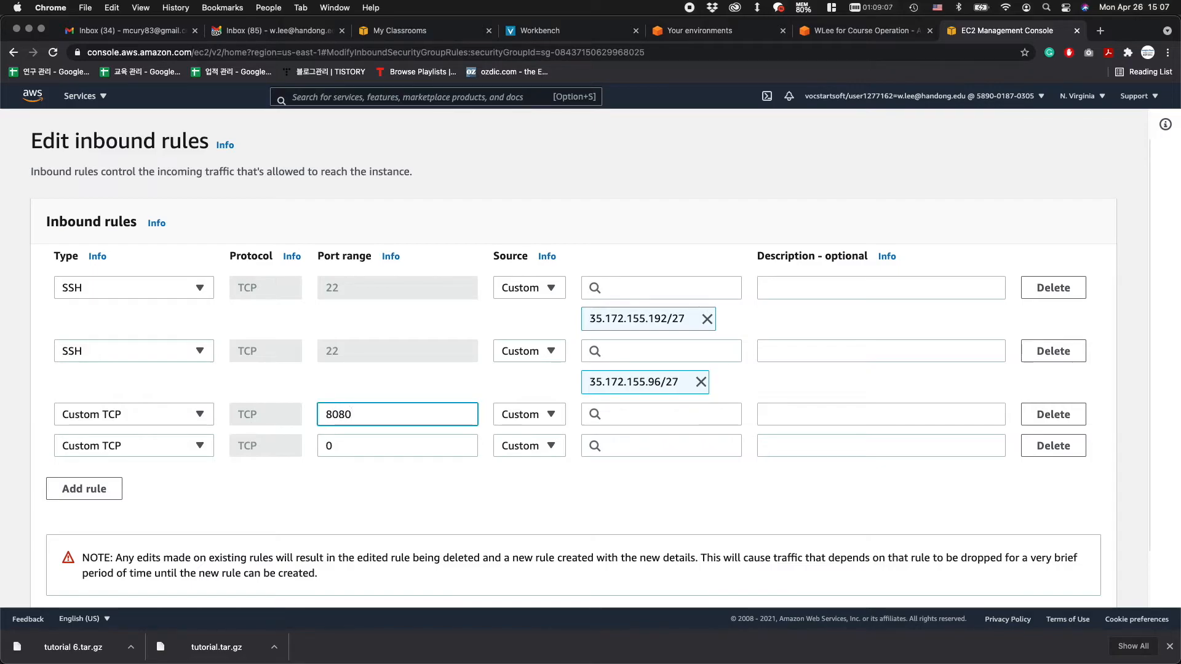
left_click(333, 448)
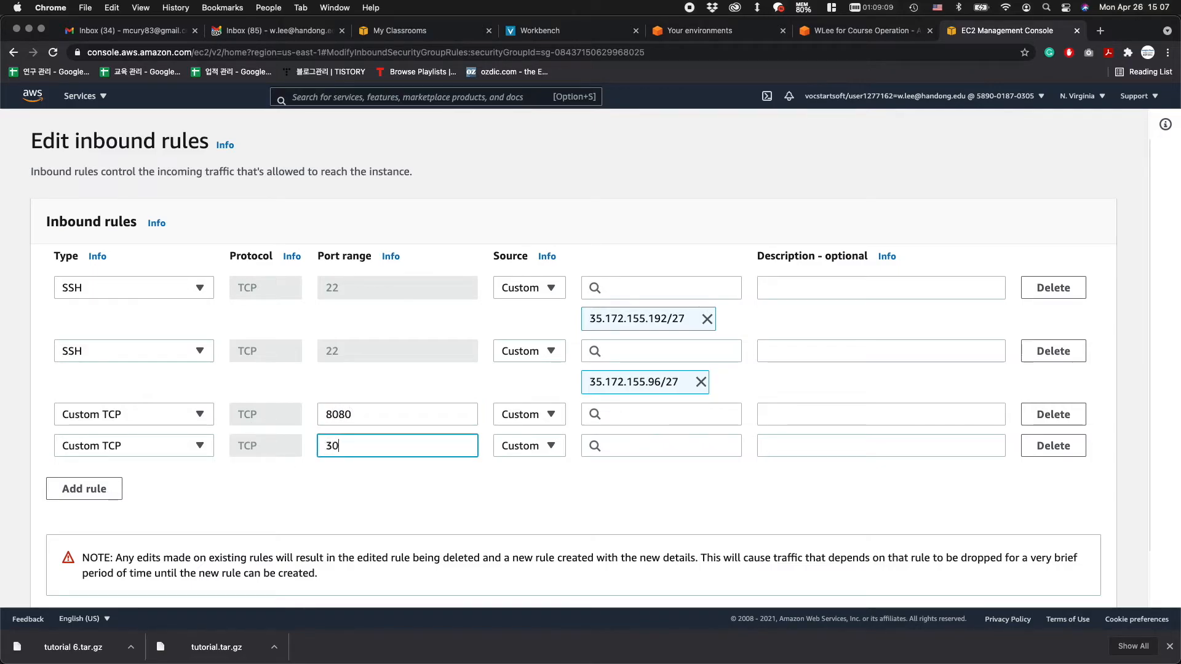
type("3000")
Step: Set the source of both new Custom TCP rules to Anywhere and save the inbound rules
left_click(529, 413)
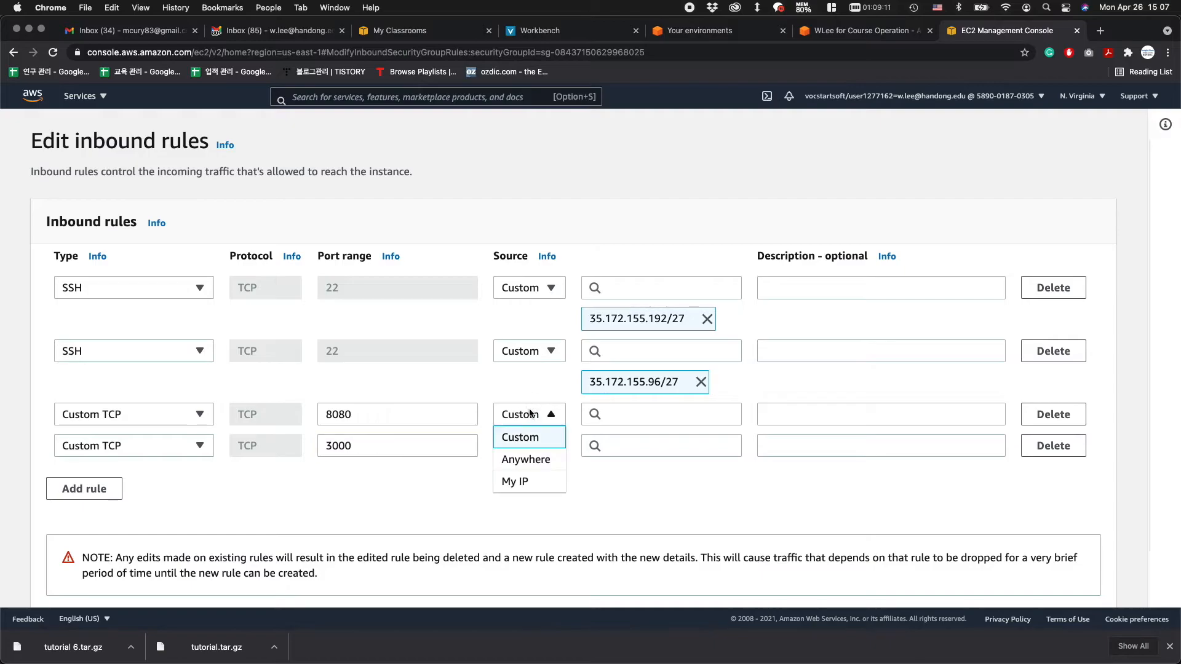
left_click(529, 462)
left_click(519, 480)
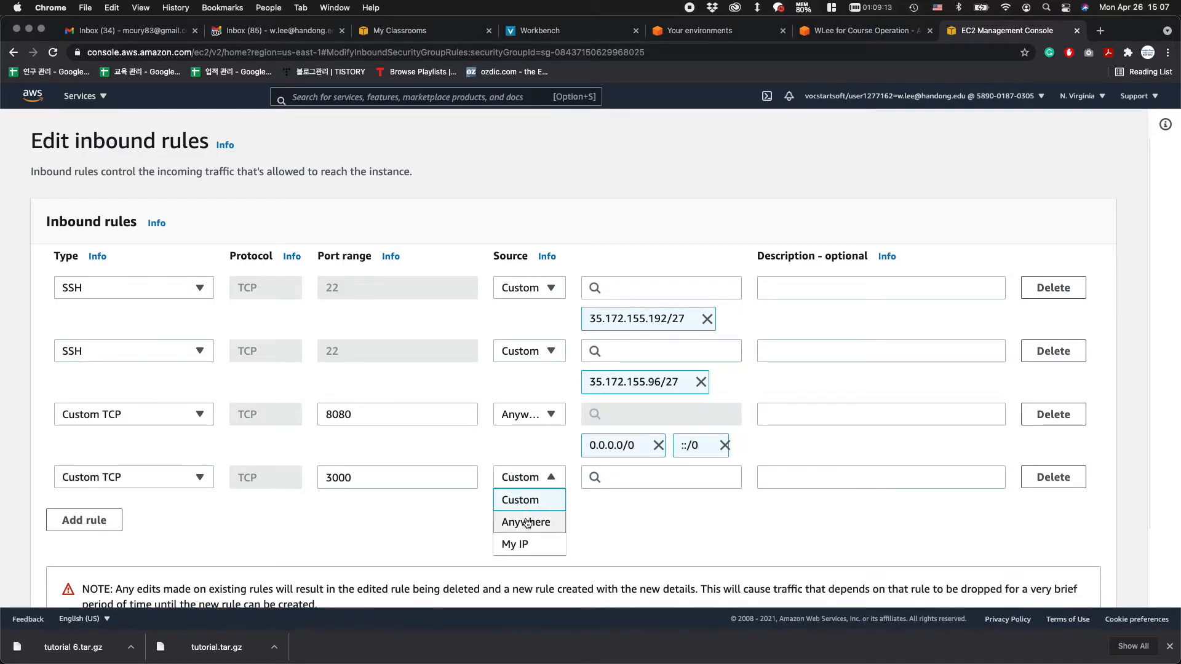
left_click(533, 521)
scroll(553, 553, "down", 3)
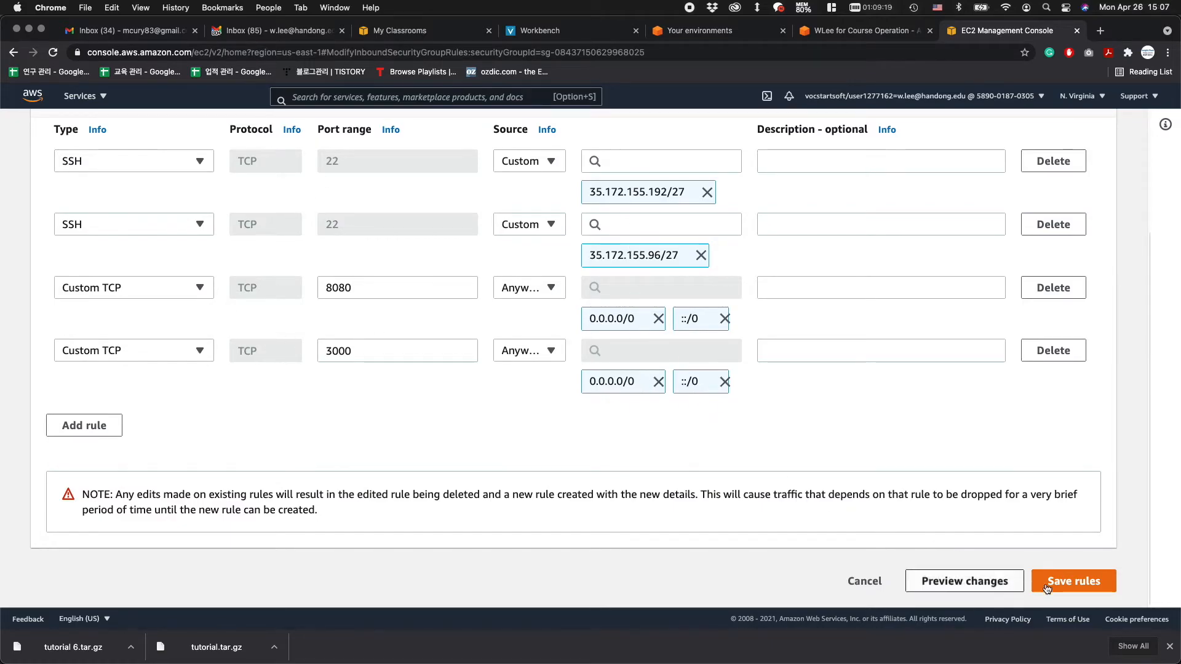
left_click(1073, 581)
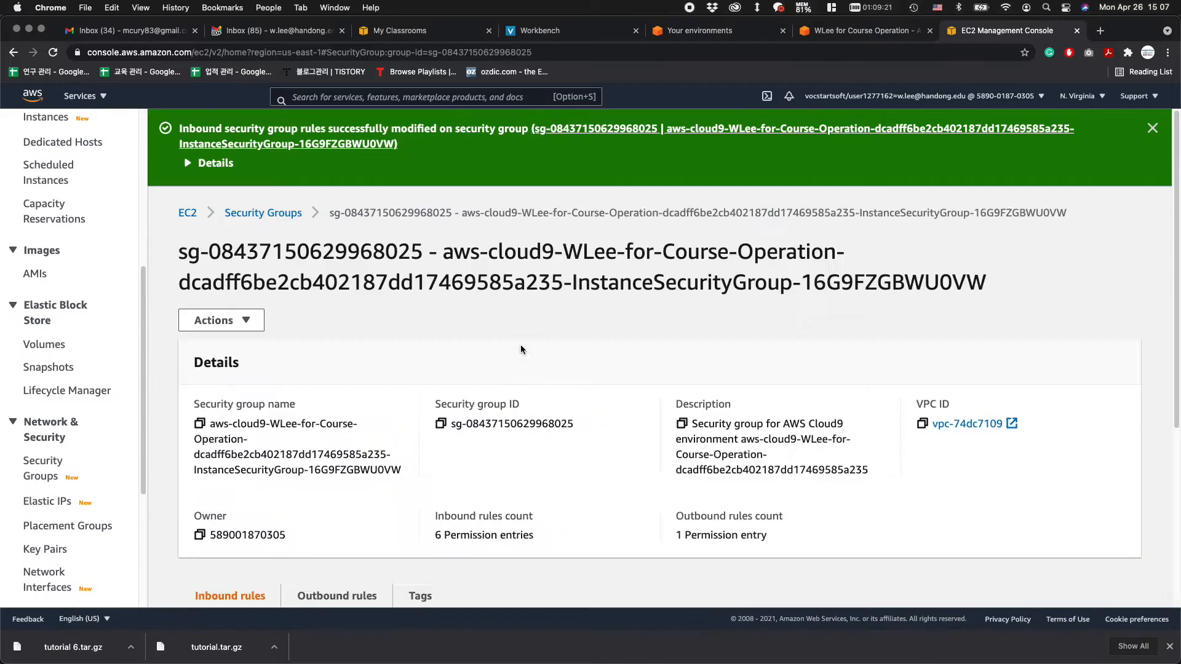
Step: Examine the saved inbound rules, comparing the SSH entries with the port 8080 and 3000 entries
scroll(416, 469, "down", 5)
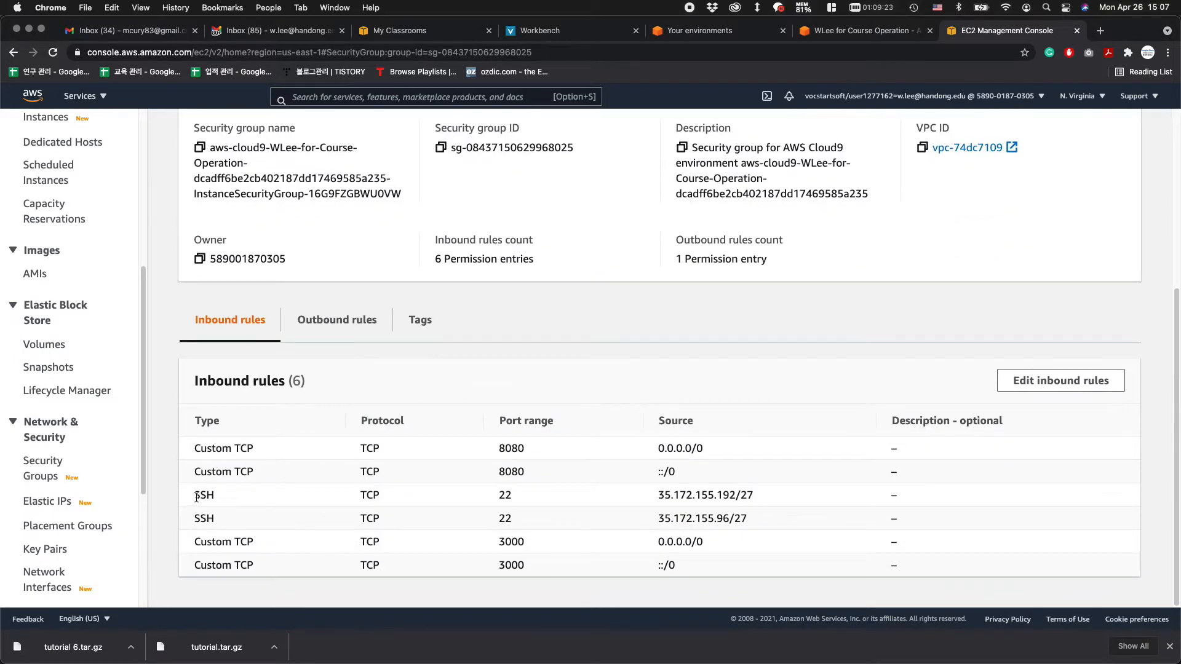
left_click_drag(191, 492, 693, 517)
left_click_drag(185, 459, 845, 560)
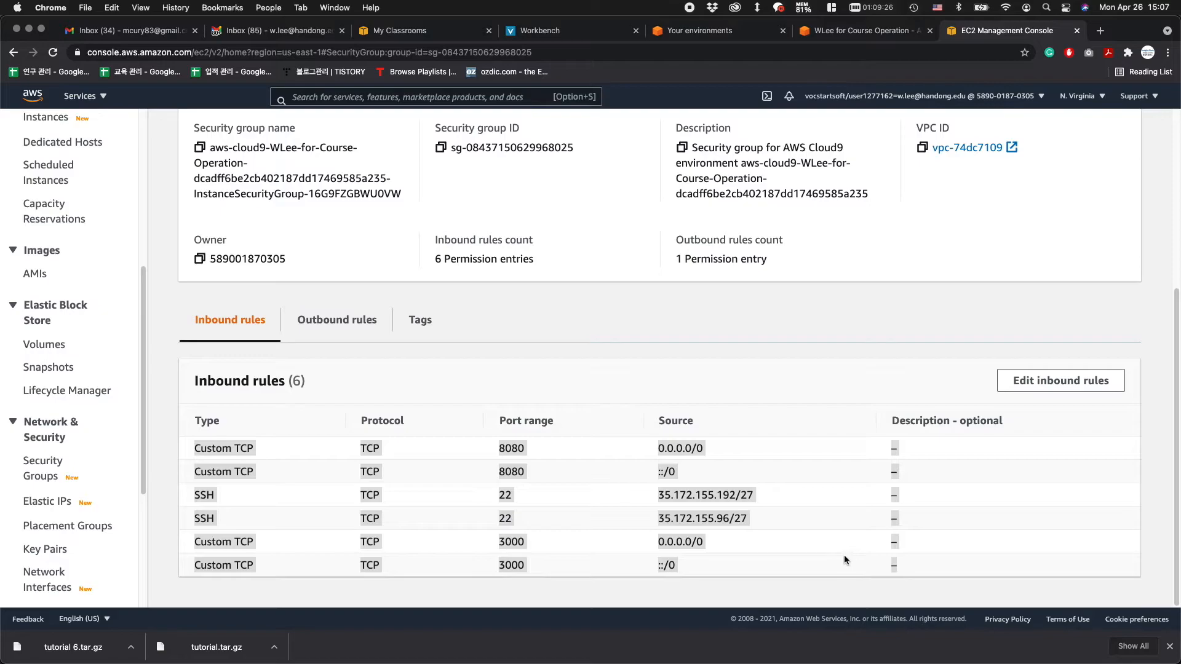
left_click(379, 493)
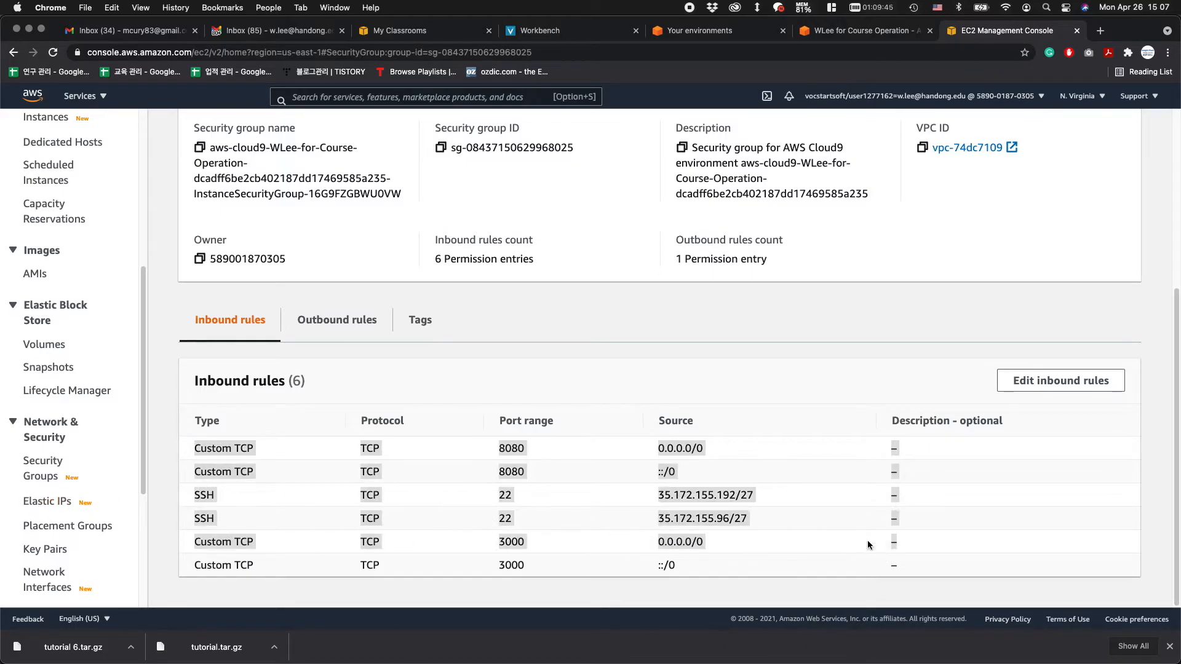
left_click_drag(513, 448, 668, 477)
left_click_drag(507, 541, 665, 558)
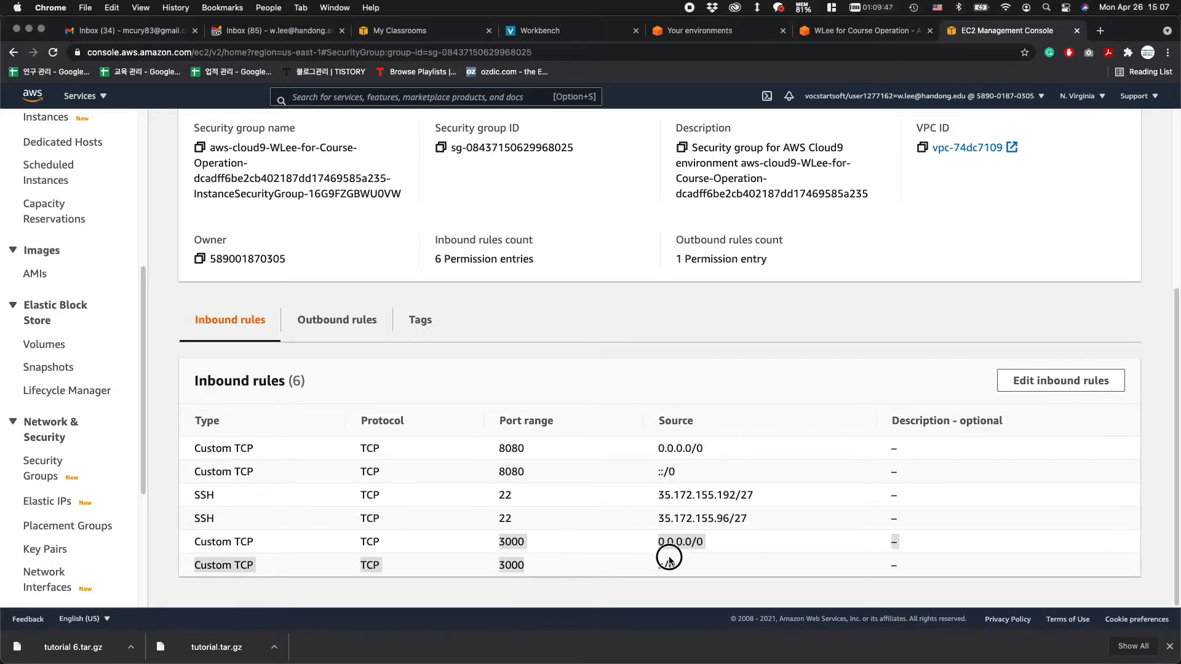
left_click(736, 565)
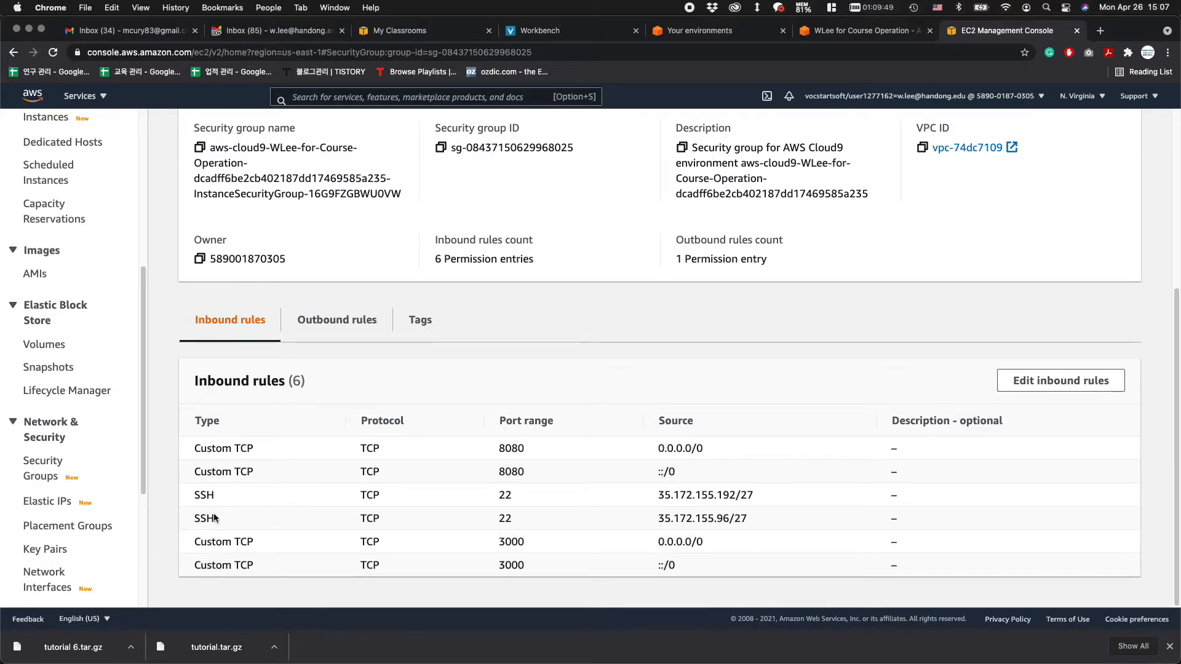
Step: Open the Elastic IPs list and copy the allocated IPv4 address
left_click(47, 501)
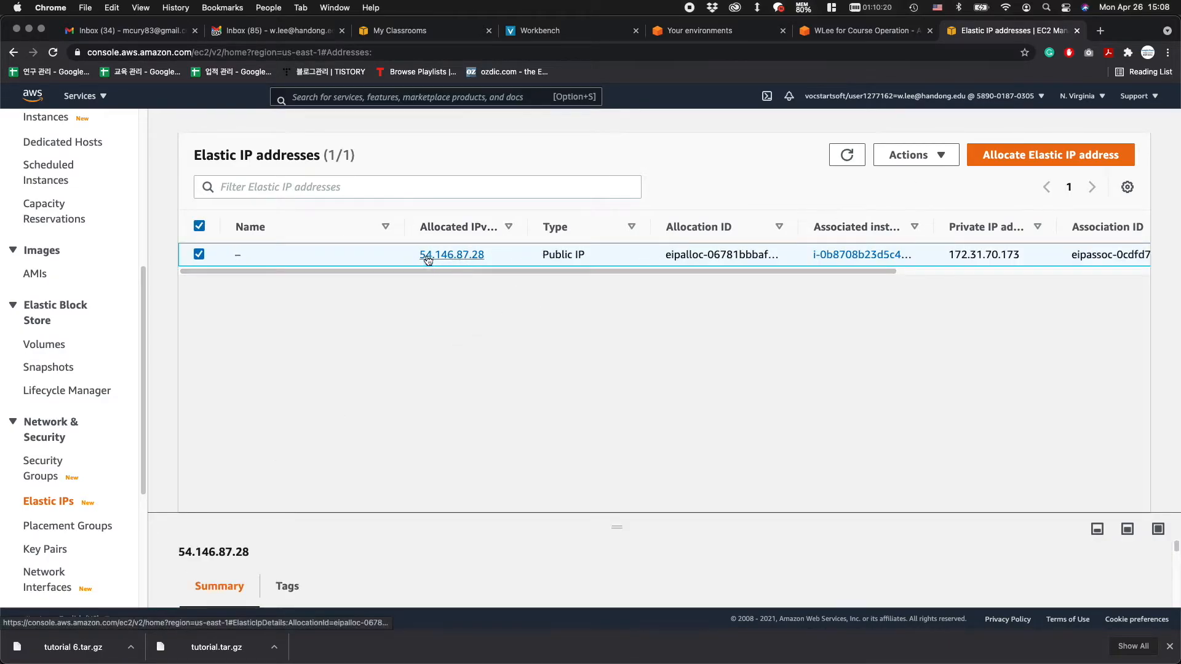
left_click_drag(485, 256, 419, 260)
key("super+c")
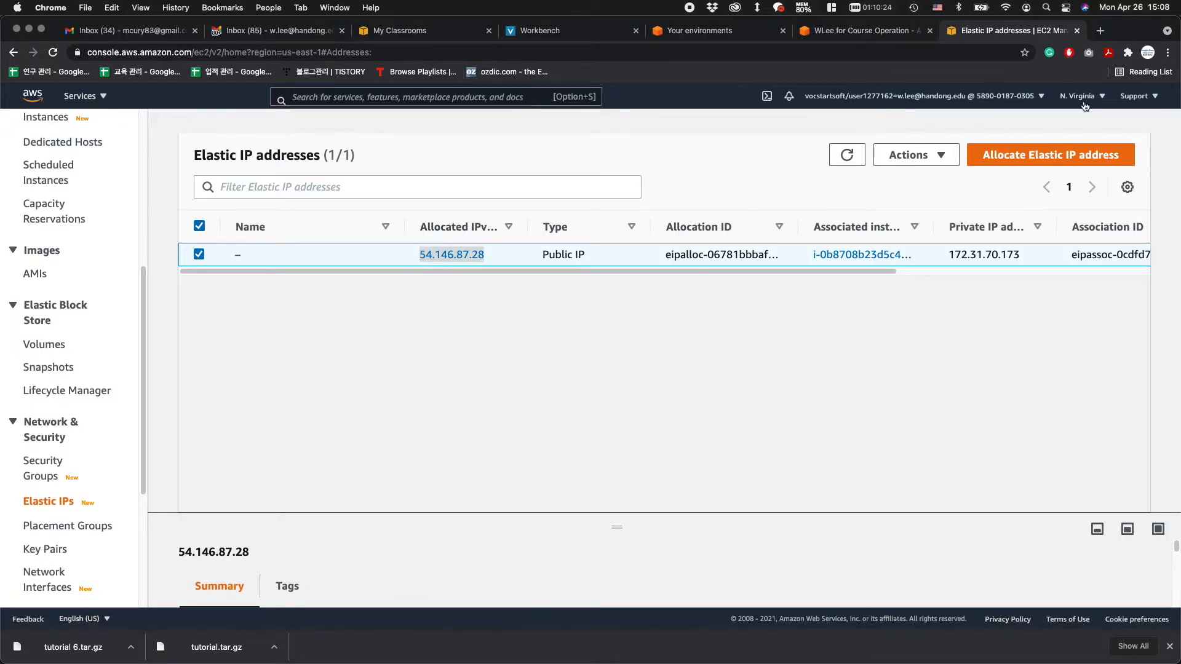
Step: Load the Elastic IP address with port 3000 (54.146.87.28:3000) in a new browser tab
left_click(1101, 31)
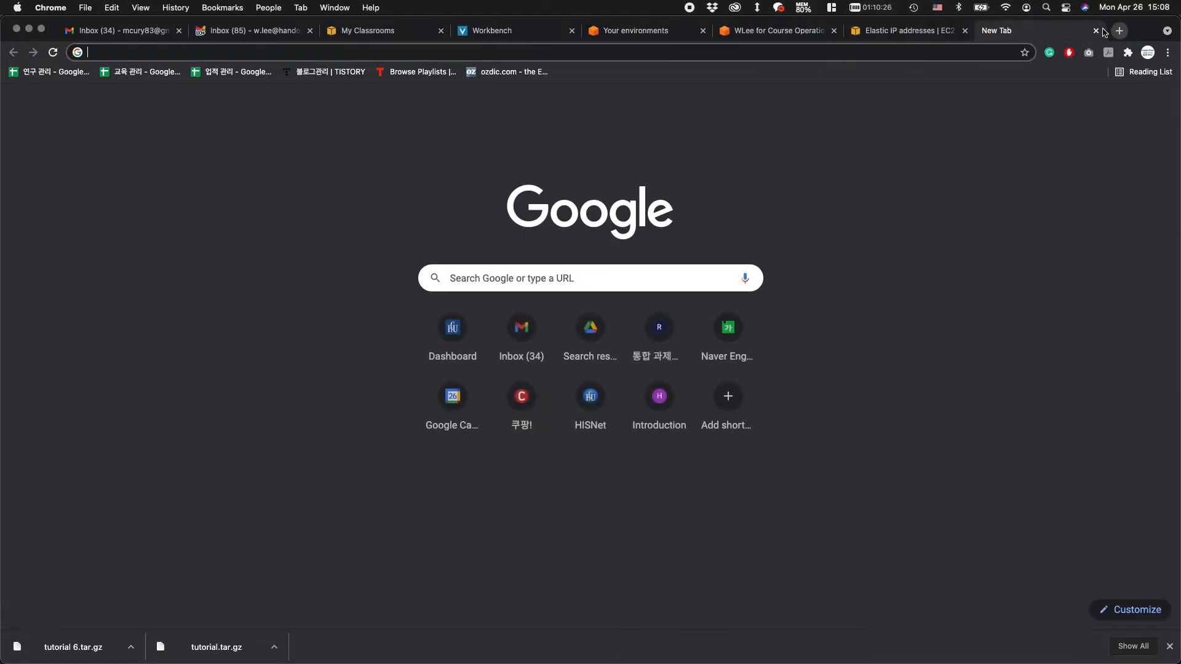
key("super+v")
type(":3000")
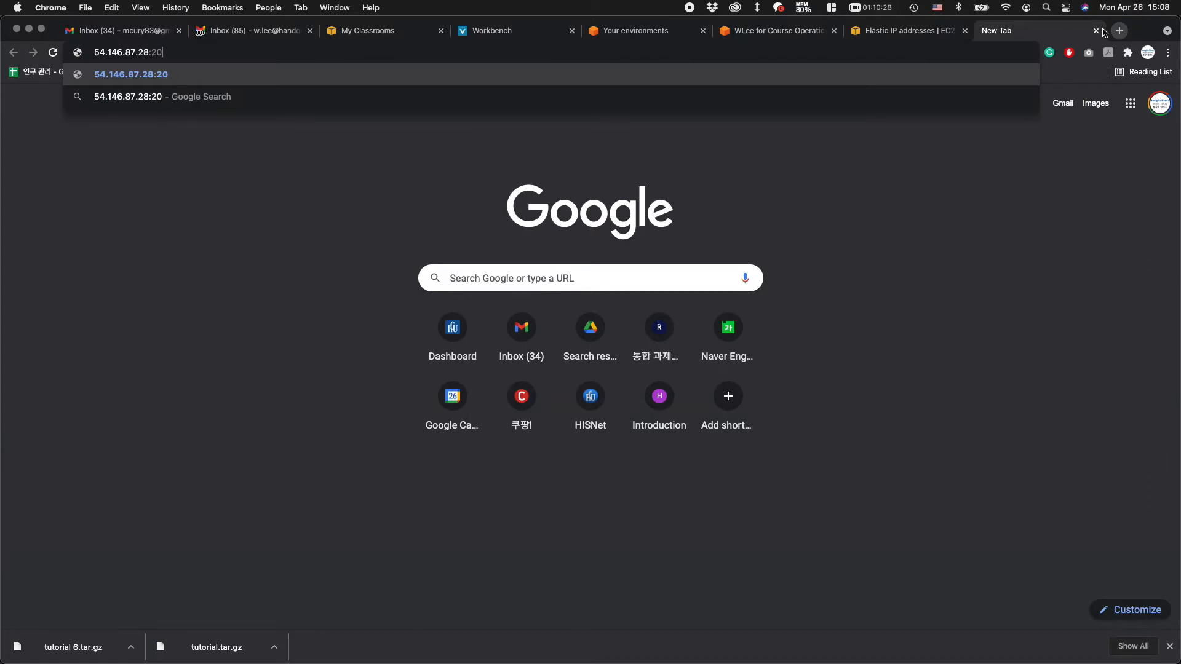
key("super+a")
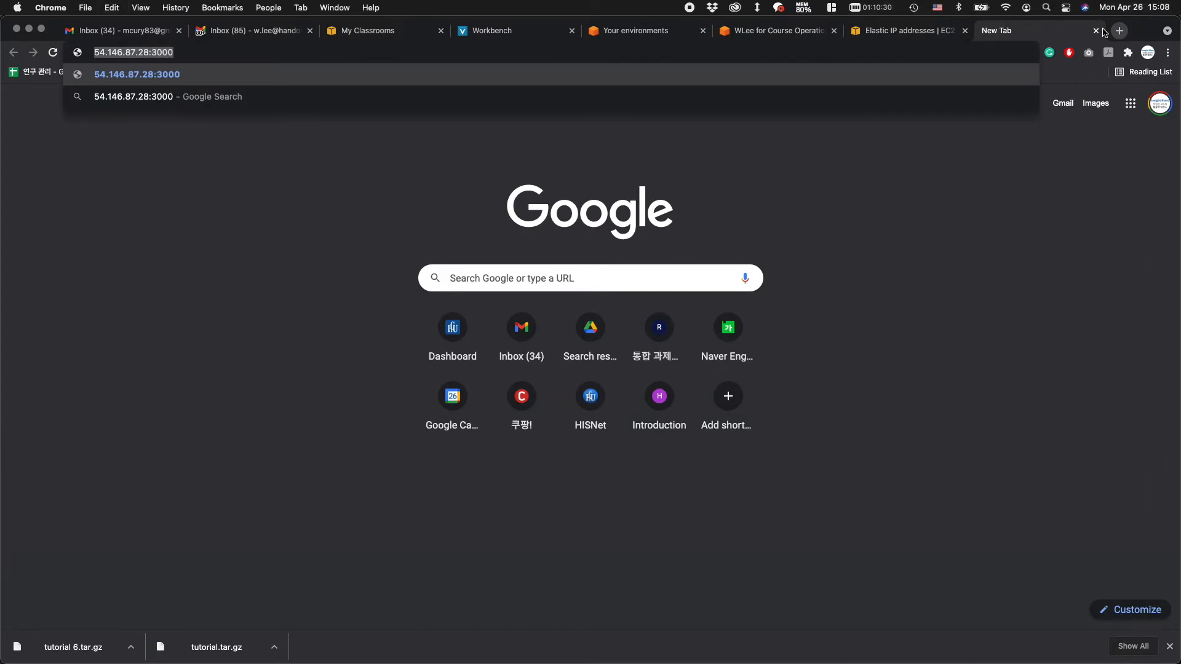
key("Return")
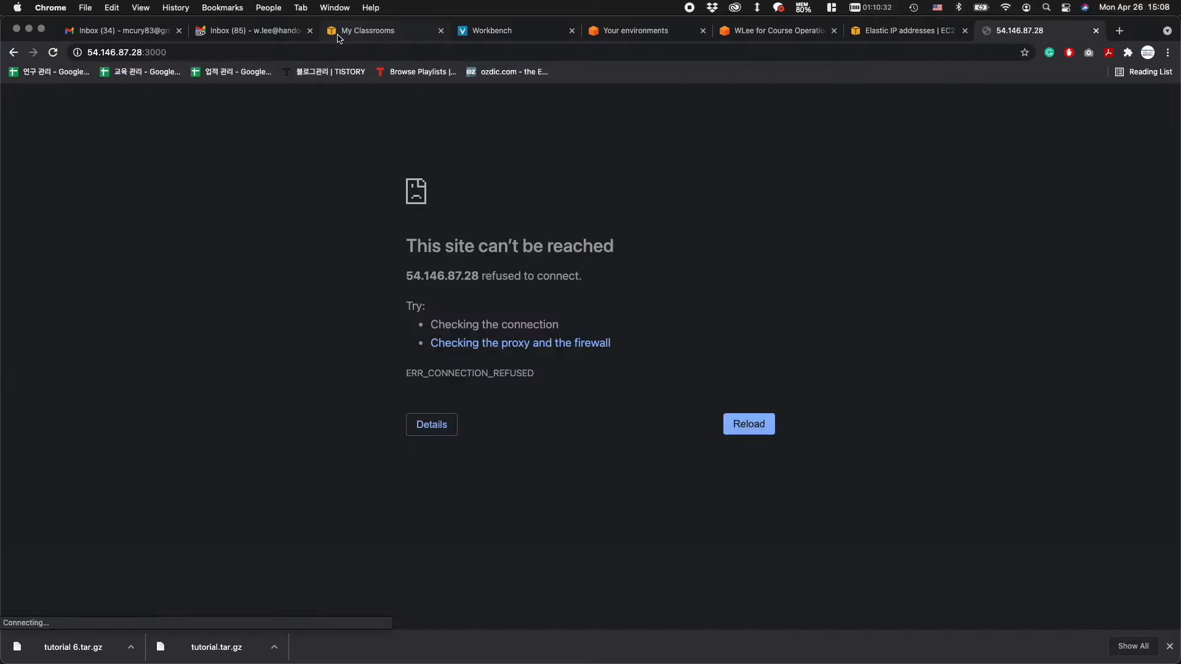
left_click_drag(366, 155, 907, 520)
left_click(834, 504)
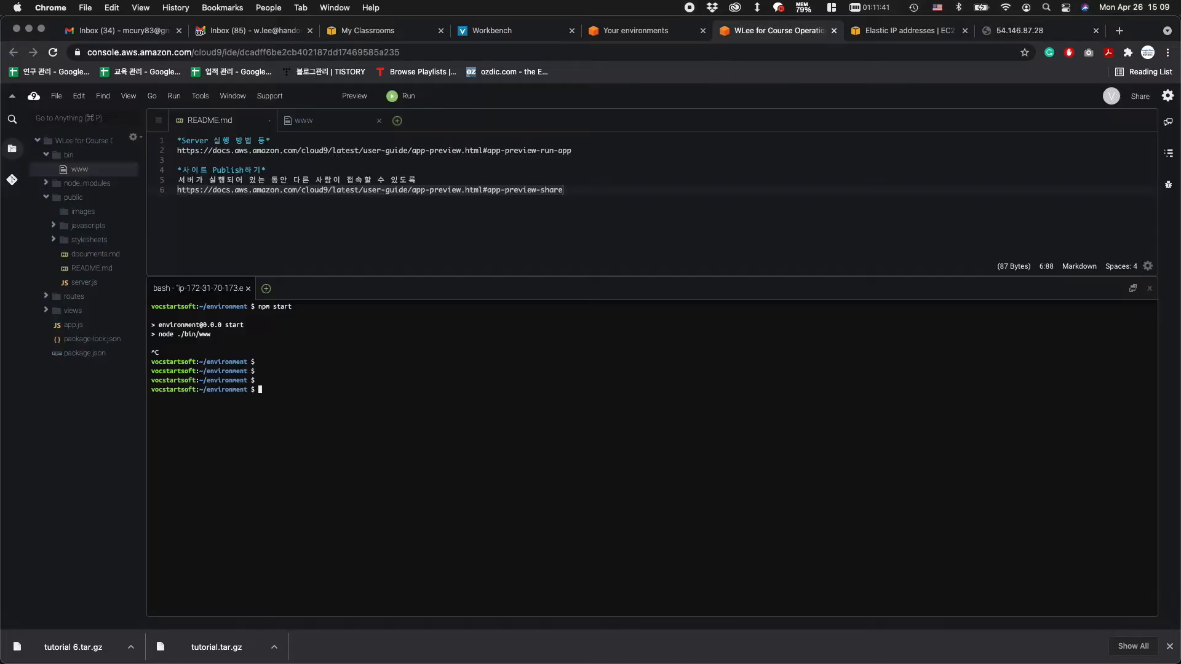
Step: Start the Express server with npm start in the Cloud9 terminal and reload the Elastic IP page
type("start")
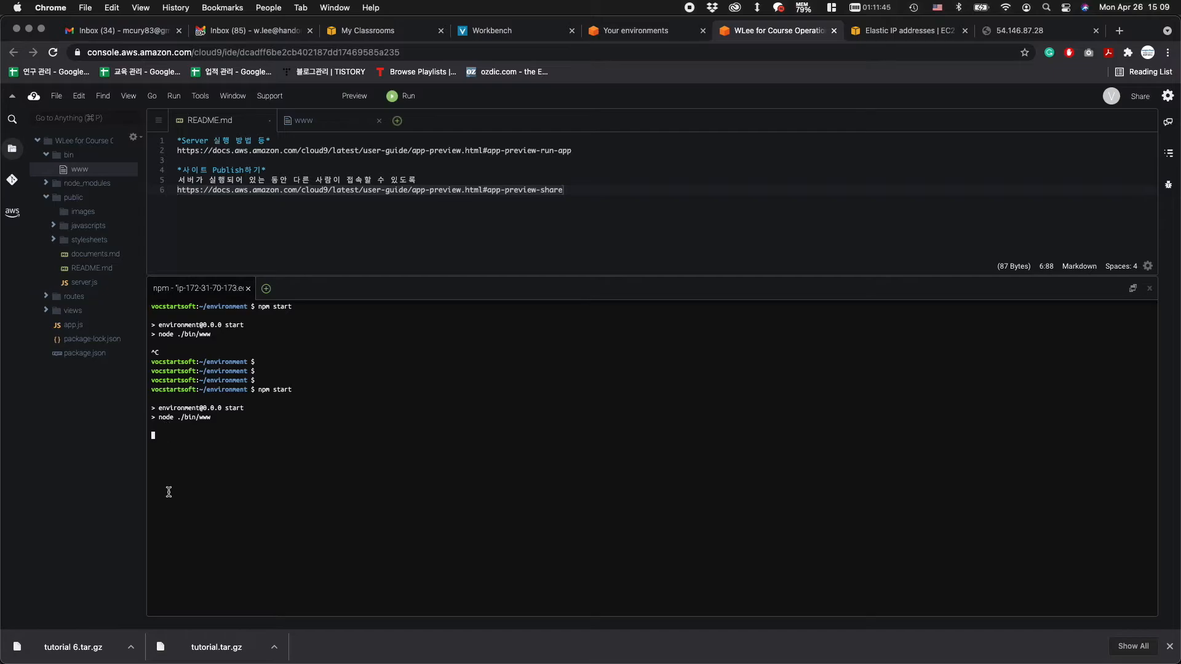
left_click(994, 22)
key("super+r")
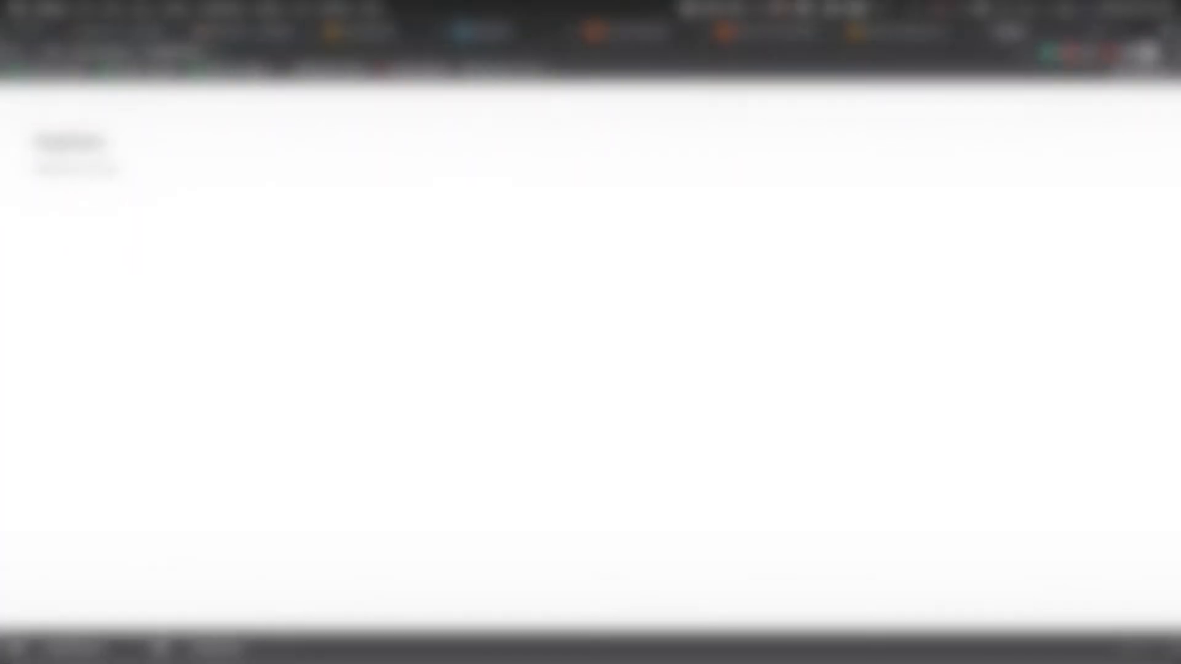
left_click_drag(19, 108, 177, 219)
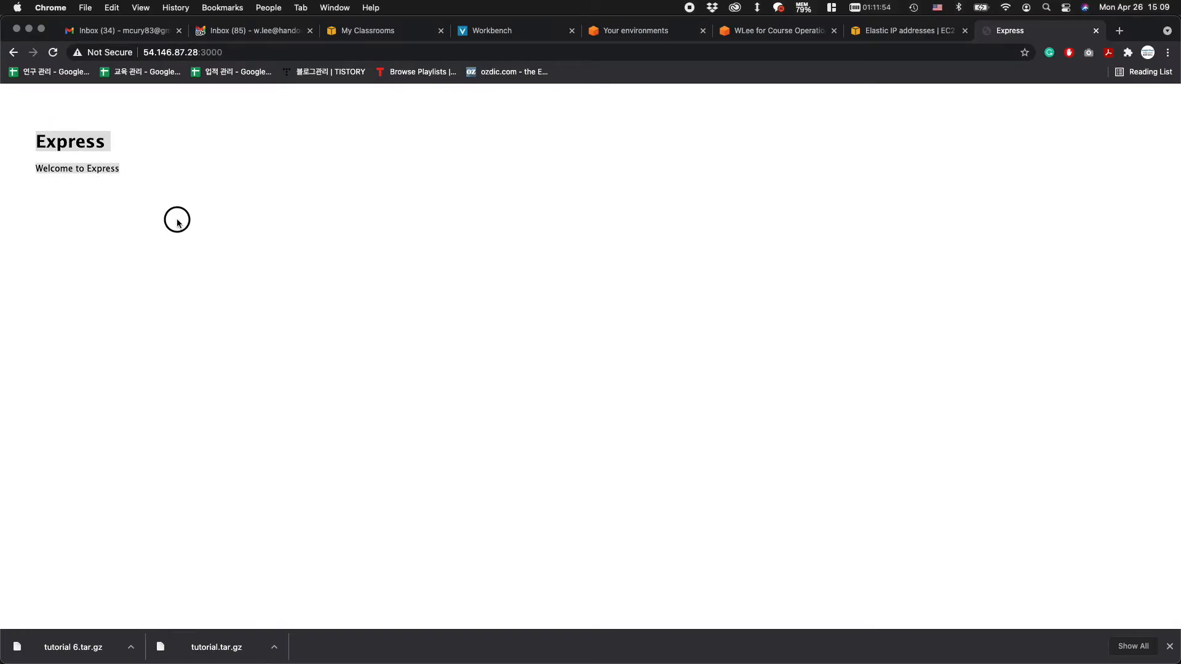
left_click(54, 172)
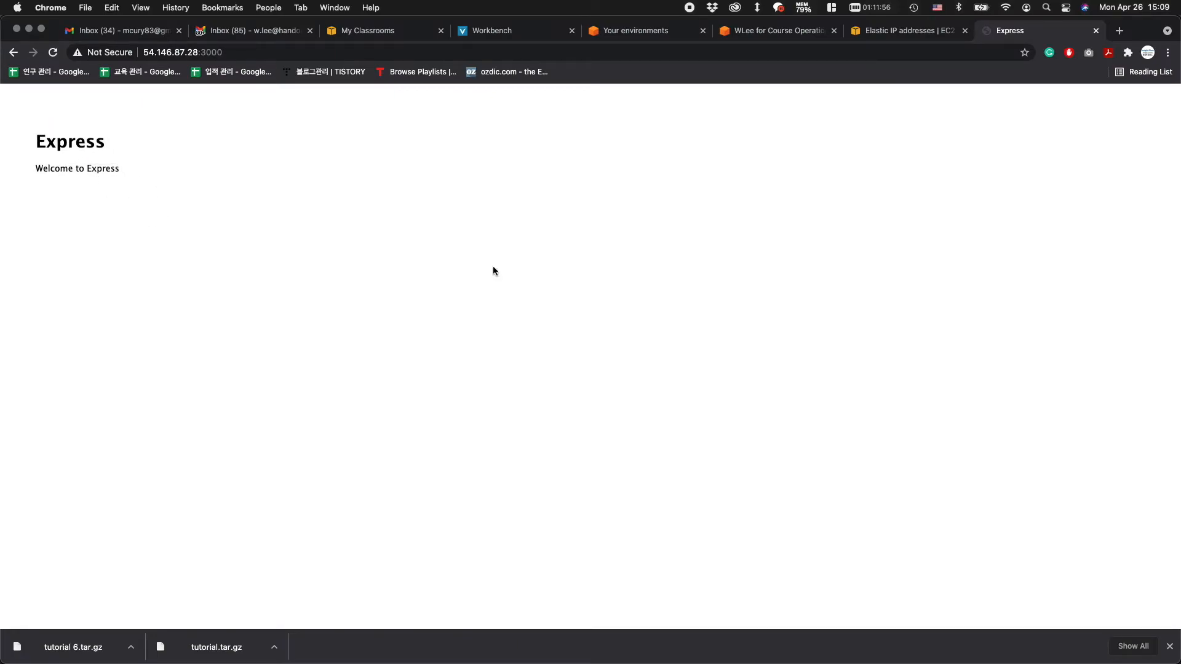
Step: Return to Cloud9, expand the views and routes folders, and open index.jade
left_click(759, 36)
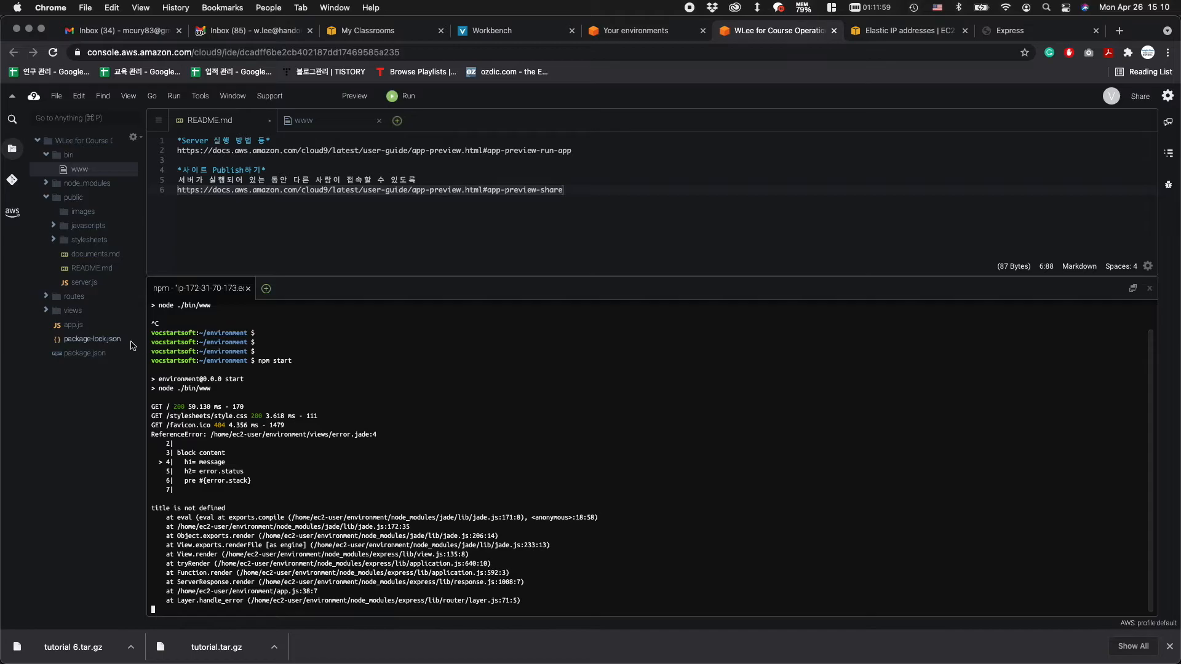
left_click(46, 311)
left_click(46, 296)
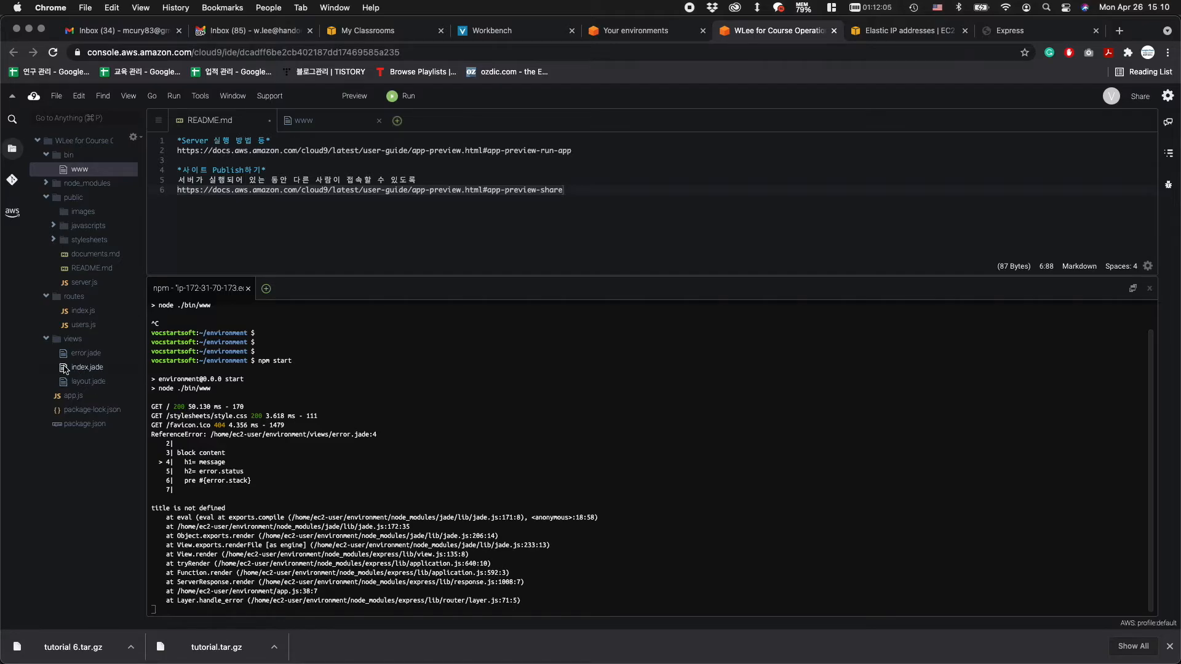
left_click(78, 369)
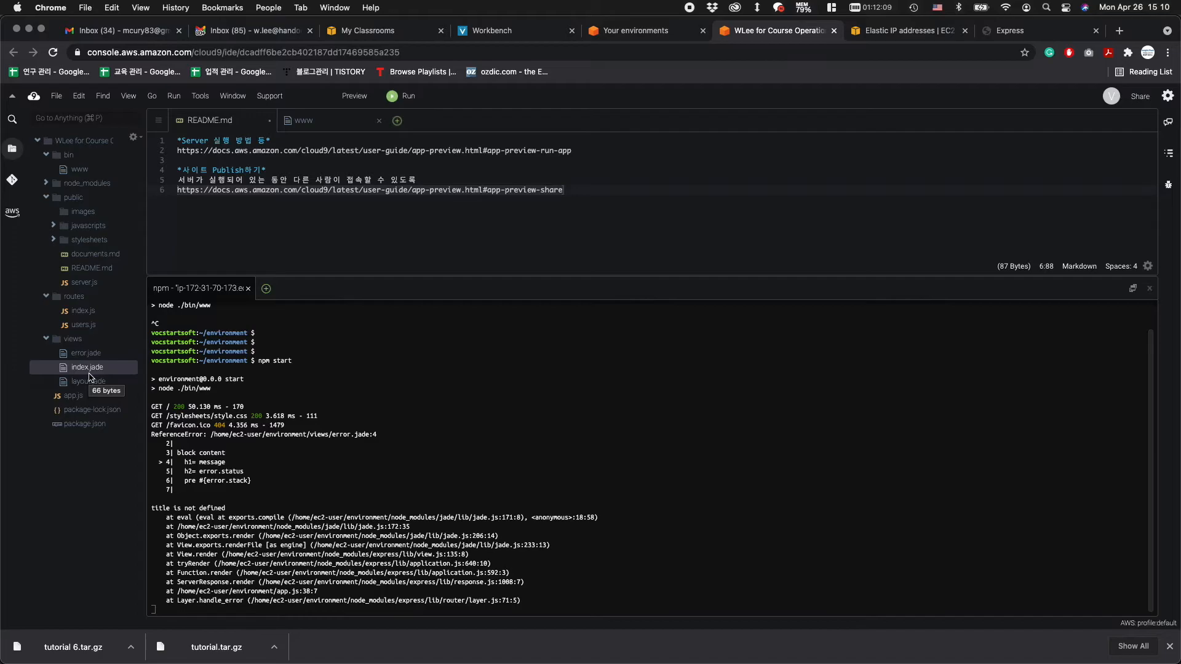
double_click(98, 368)
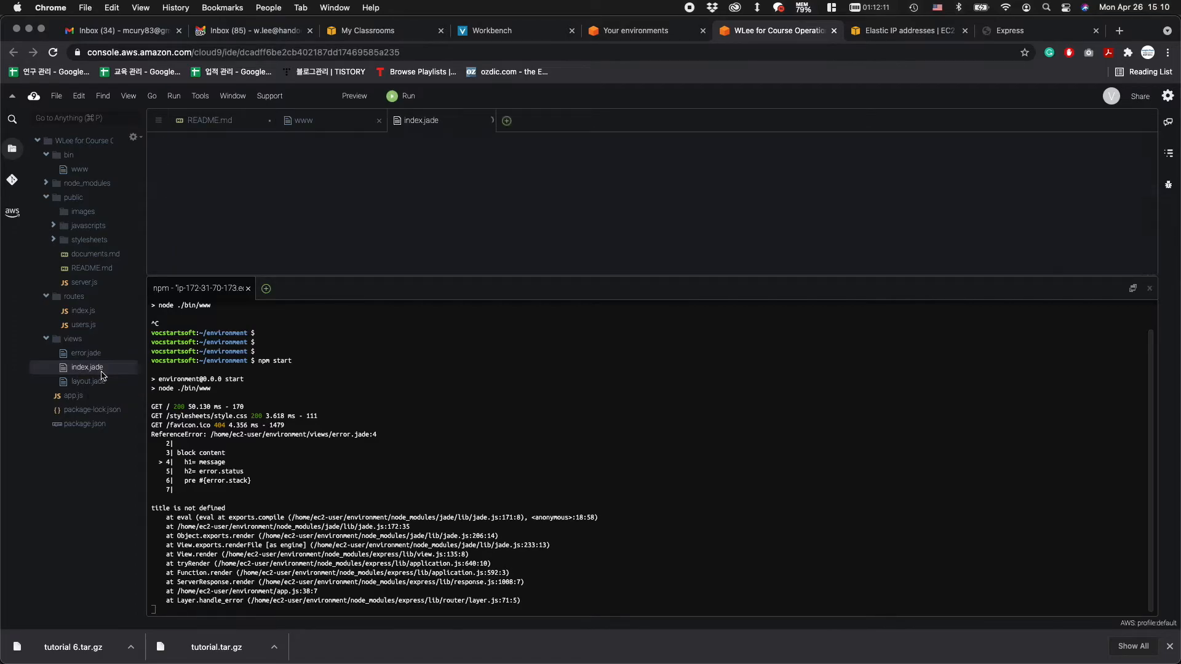
Step: Review the content block and the extends layout line in index.jade, and open layout.jade
double_click(227, 140)
left_click_drag(182, 160, 302, 187)
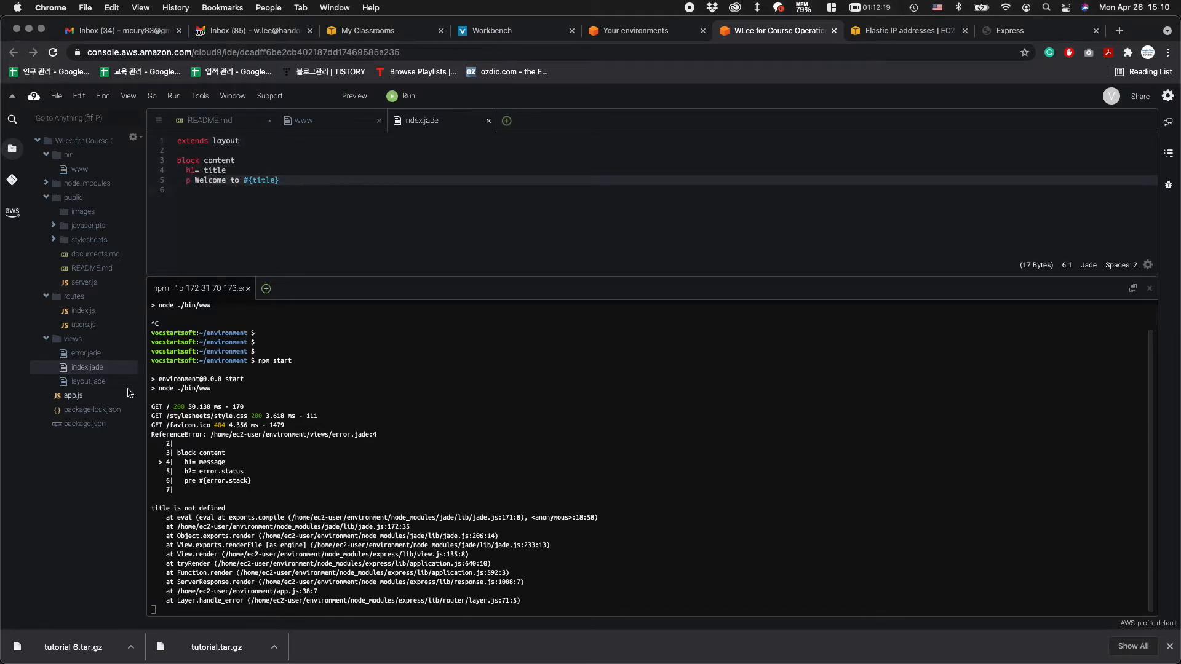
left_click(261, 190)
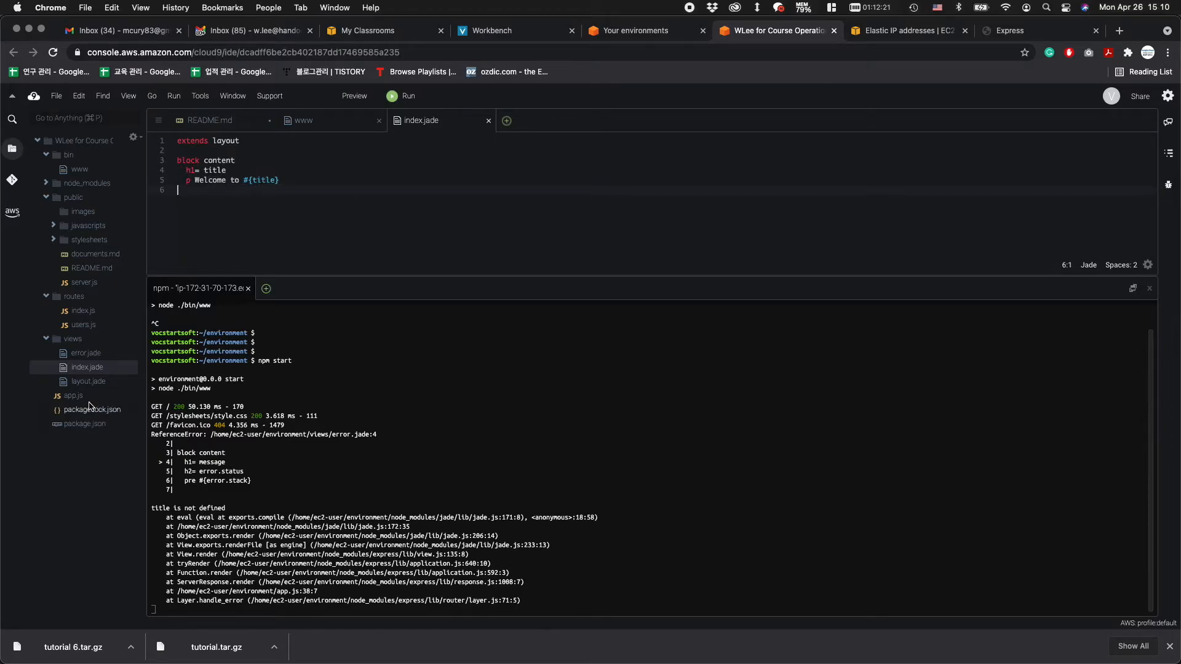
left_click_drag(177, 141, 253, 142)
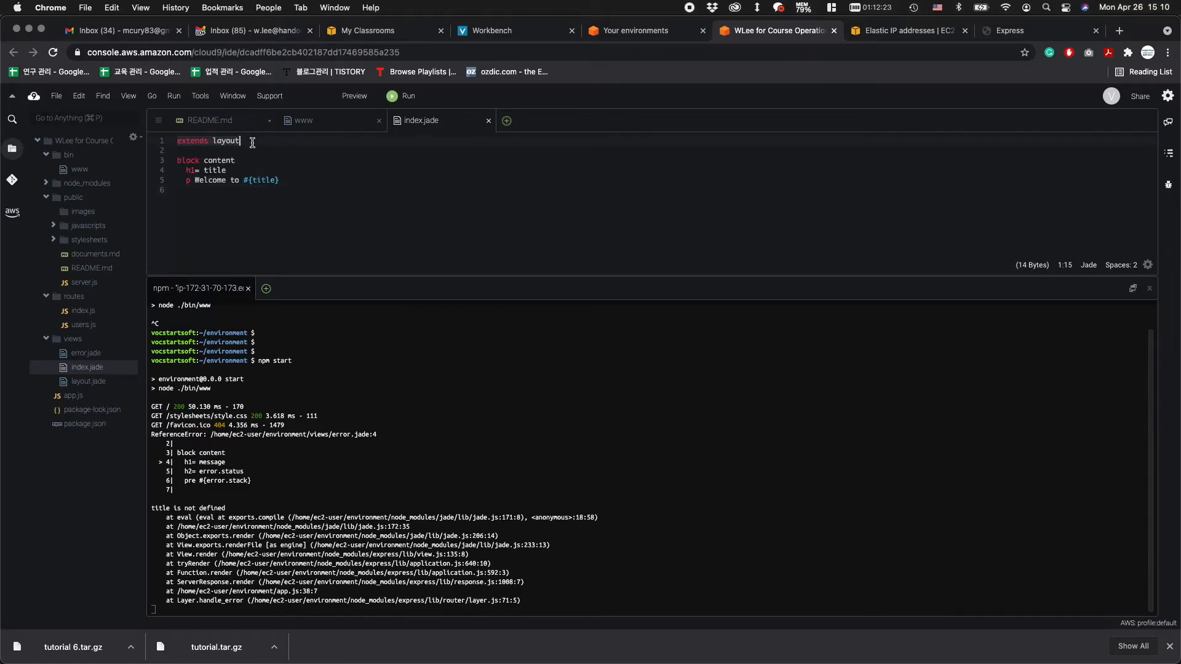
left_click(83, 383)
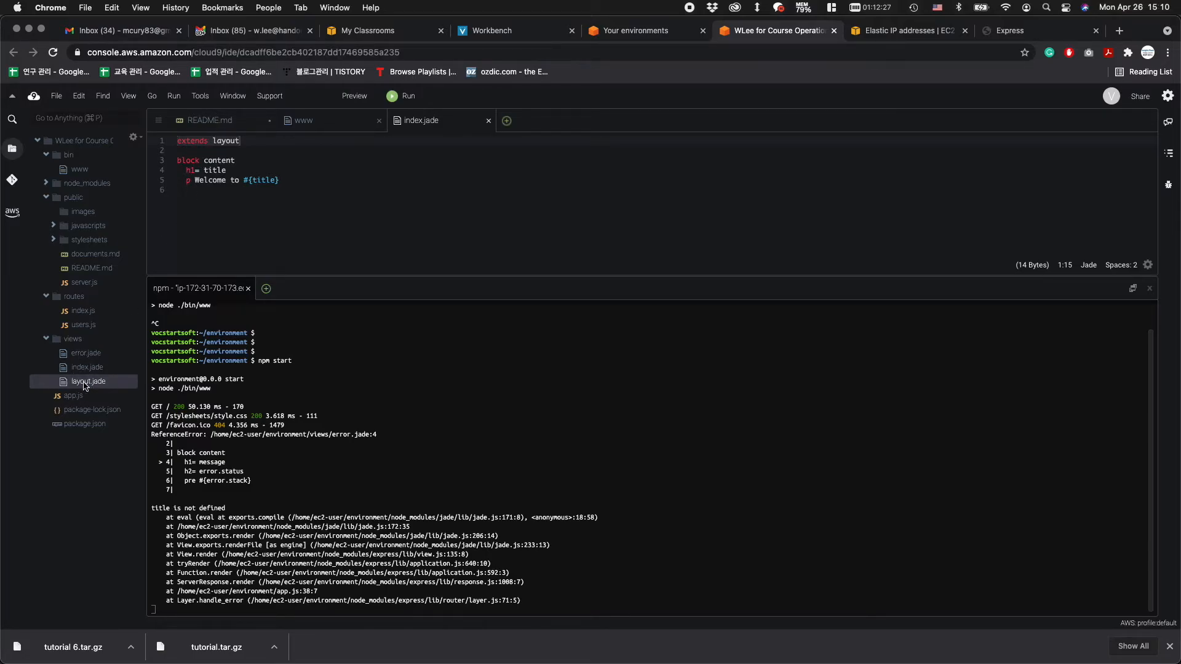
double_click(80, 383)
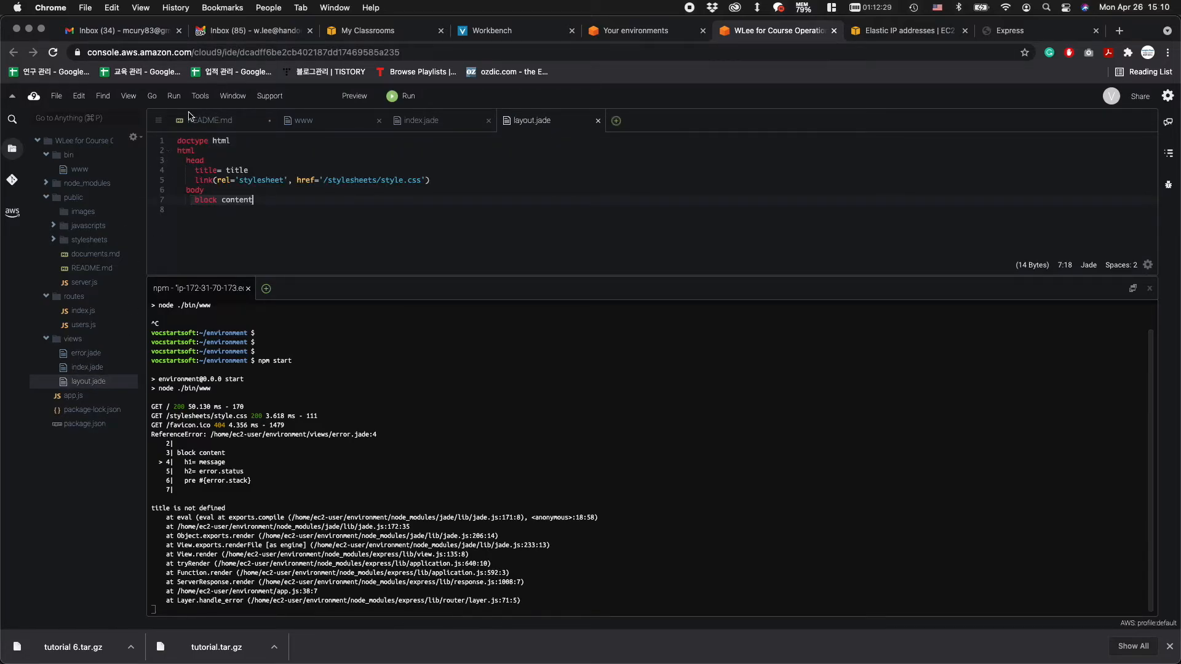
Step: Examine the doctype, html, head and title lines of the layout.jade template
left_click_drag(179, 142, 239, 137)
left_click(186, 151)
left_click(193, 188)
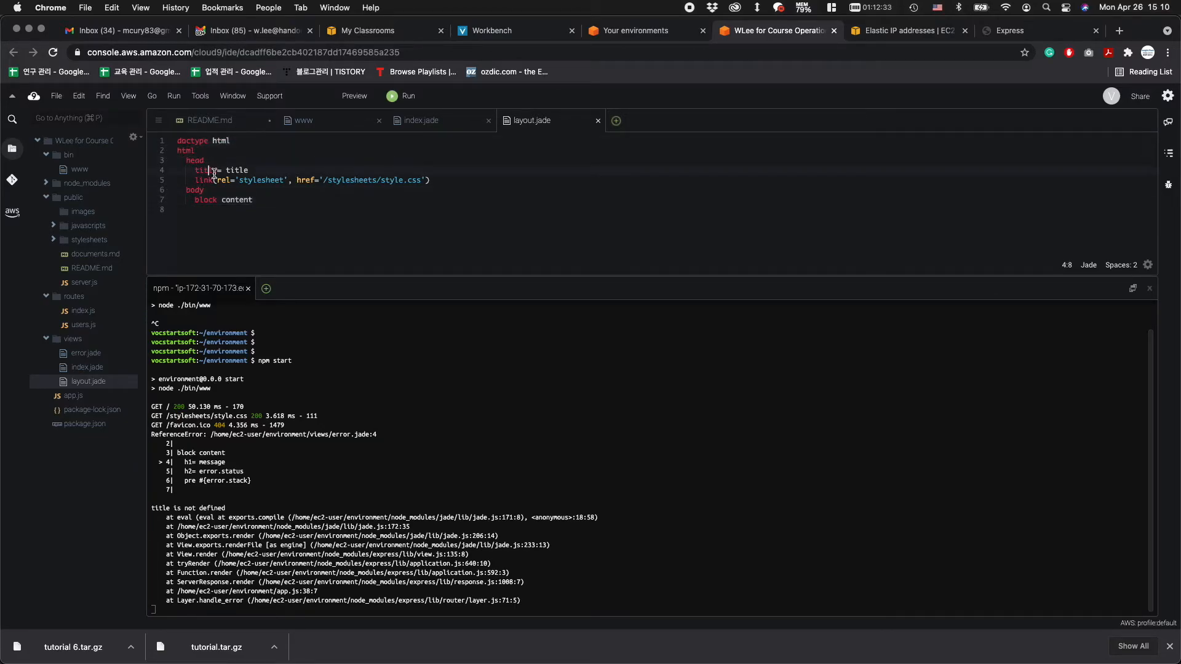
left_click_drag(263, 217, 285, 240)
left_click(244, 167)
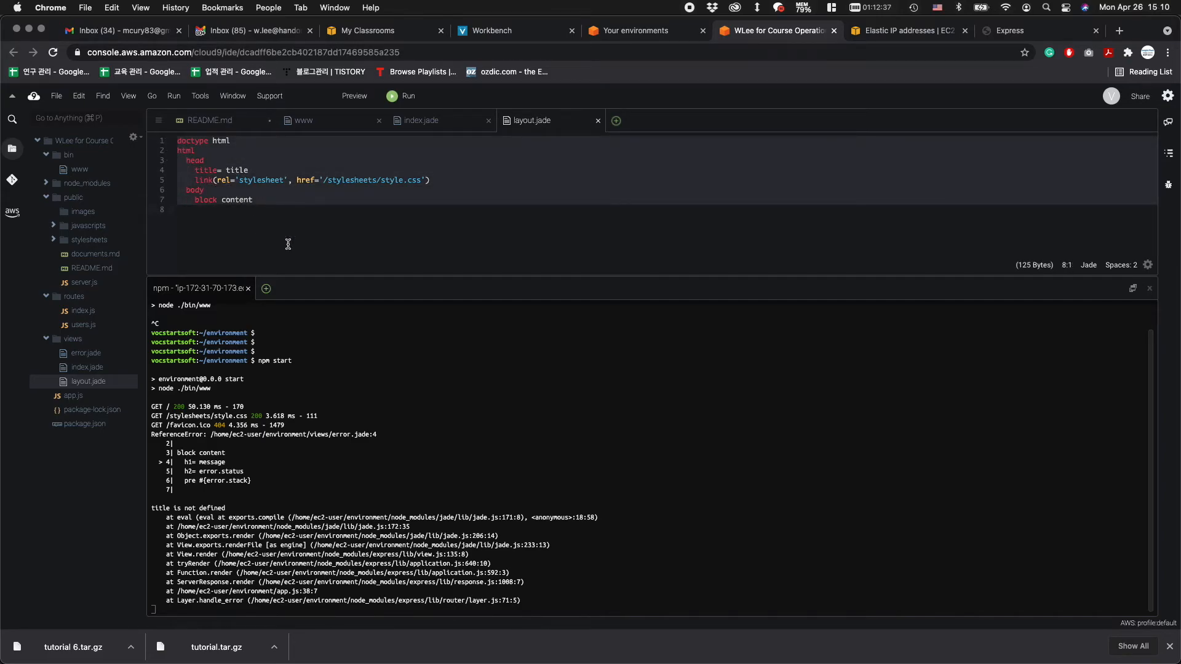
left_click(279, 239)
left_click_drag(179, 141, 235, 148)
double_click(189, 151)
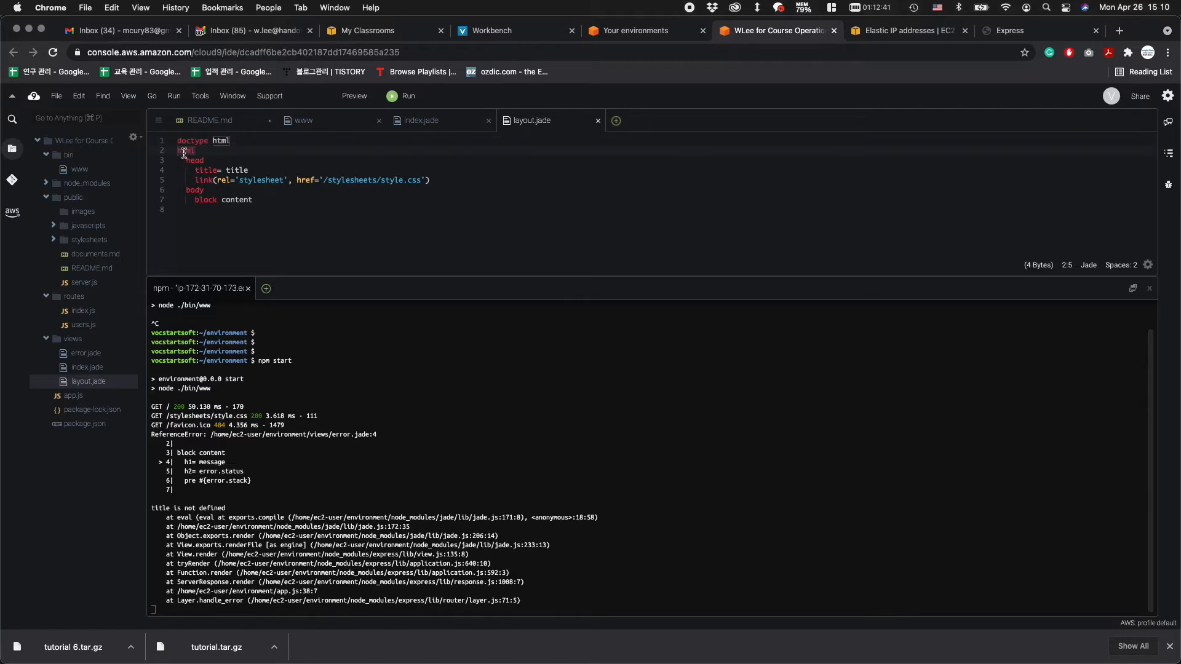
double_click(199, 160)
left_click(212, 239)
Step: Review the stylesheet link, the title line and the block content line in layout.jade
left_click_drag(204, 177, 408, 182)
left_click_drag(196, 180, 433, 180)
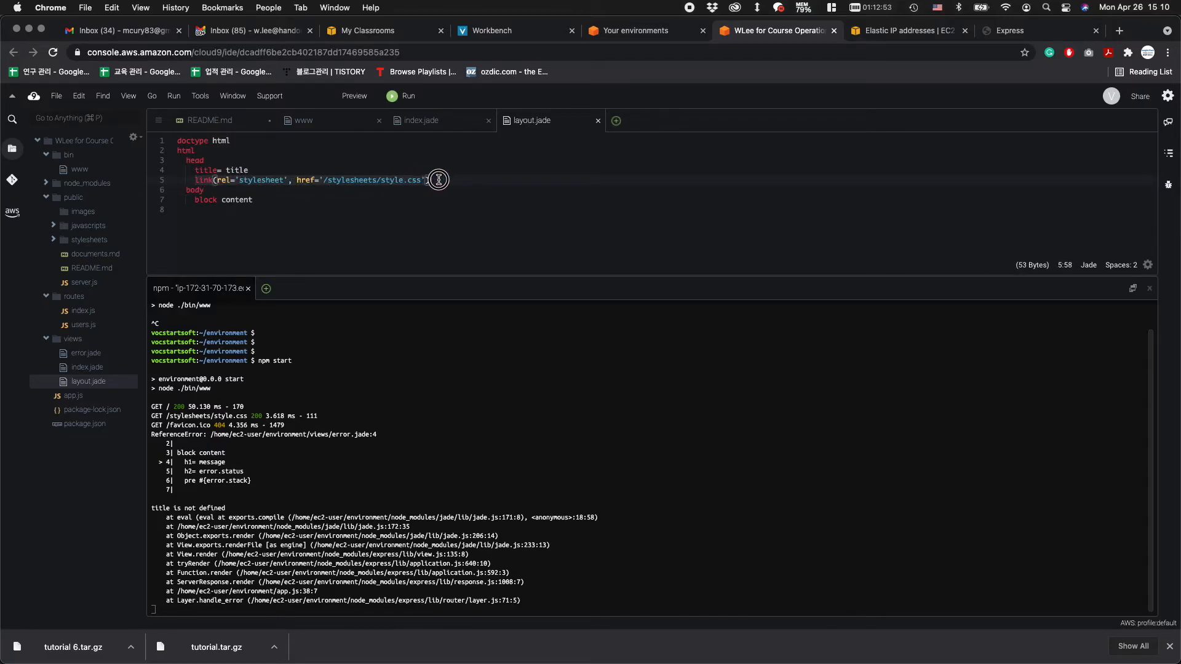
left_click_drag(195, 169, 233, 173)
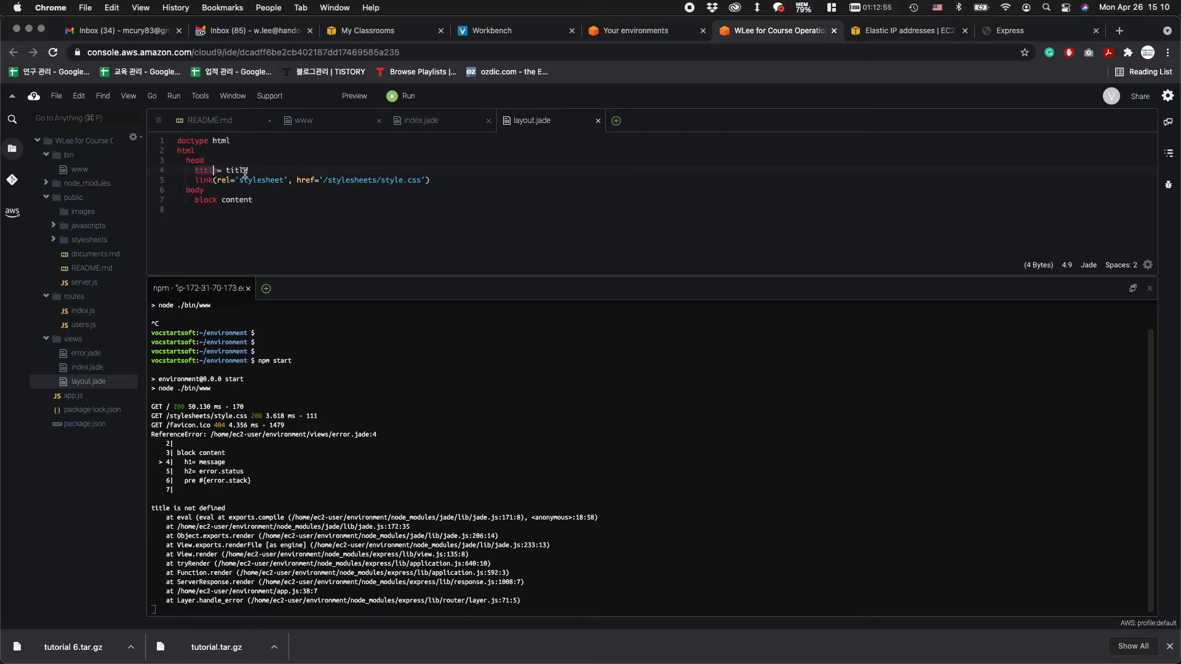
left_click_drag(192, 201, 274, 203)
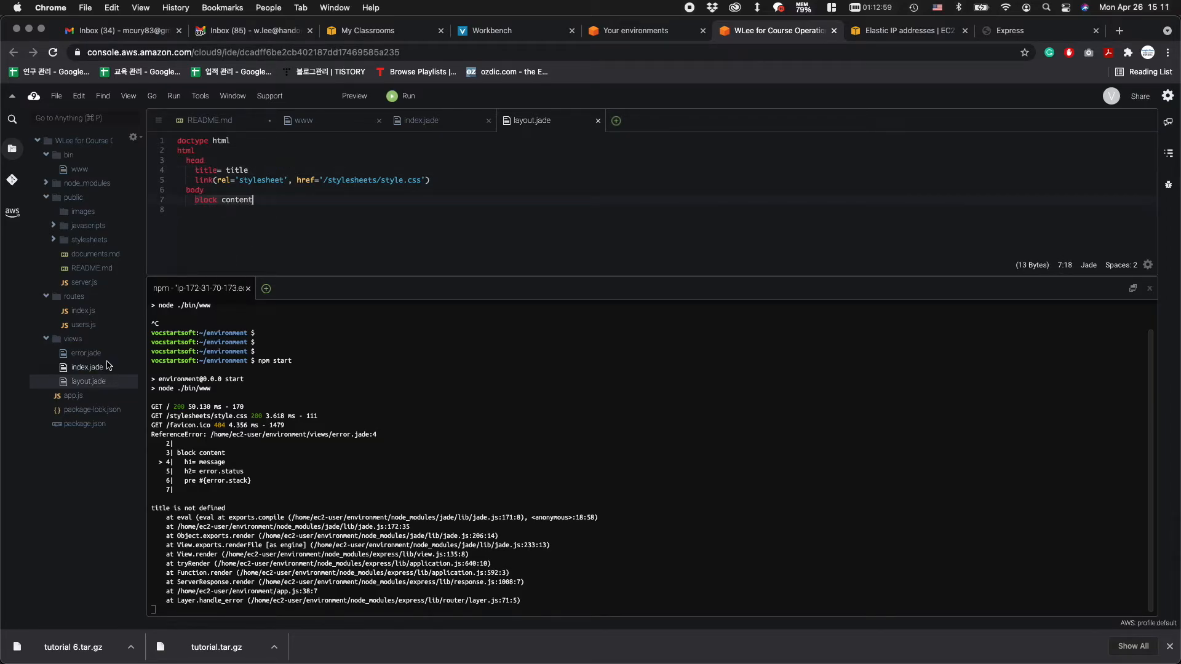
Step: Go back to index.jade and review its block content, the h1 title line and the Welcome to #{title} paragraph
left_click(87, 367)
left_click_drag(177, 161, 240, 161)
left_click(263, 189)
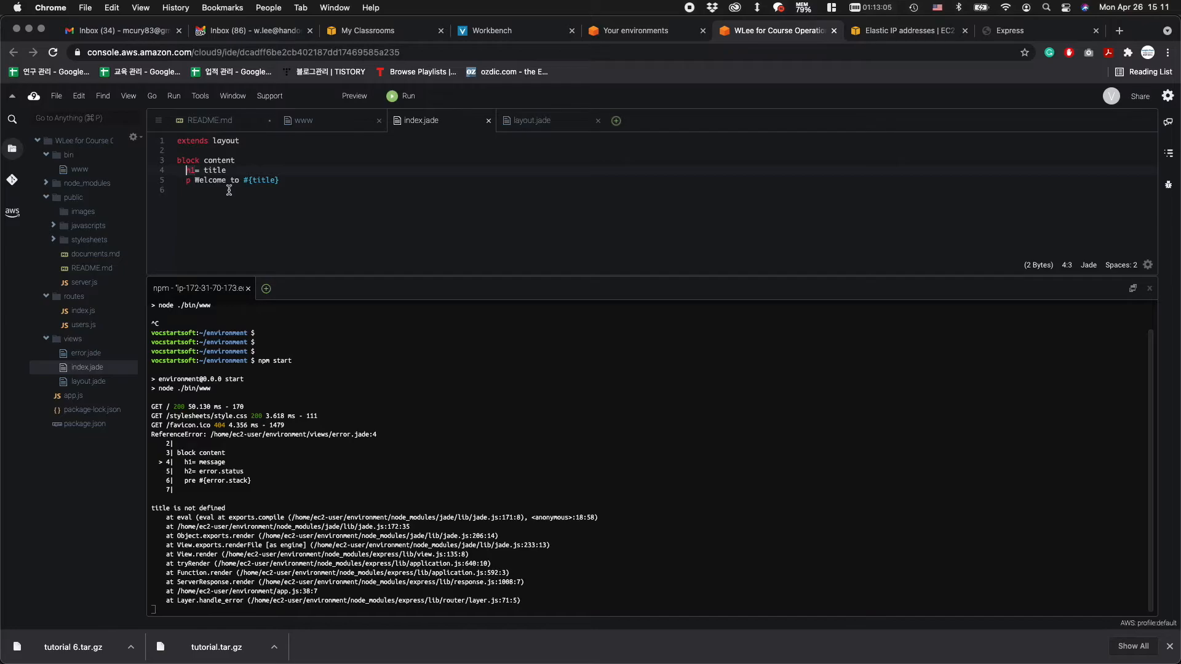
double_click(208, 171)
double_click(188, 180)
left_click_drag(195, 180, 223, 181)
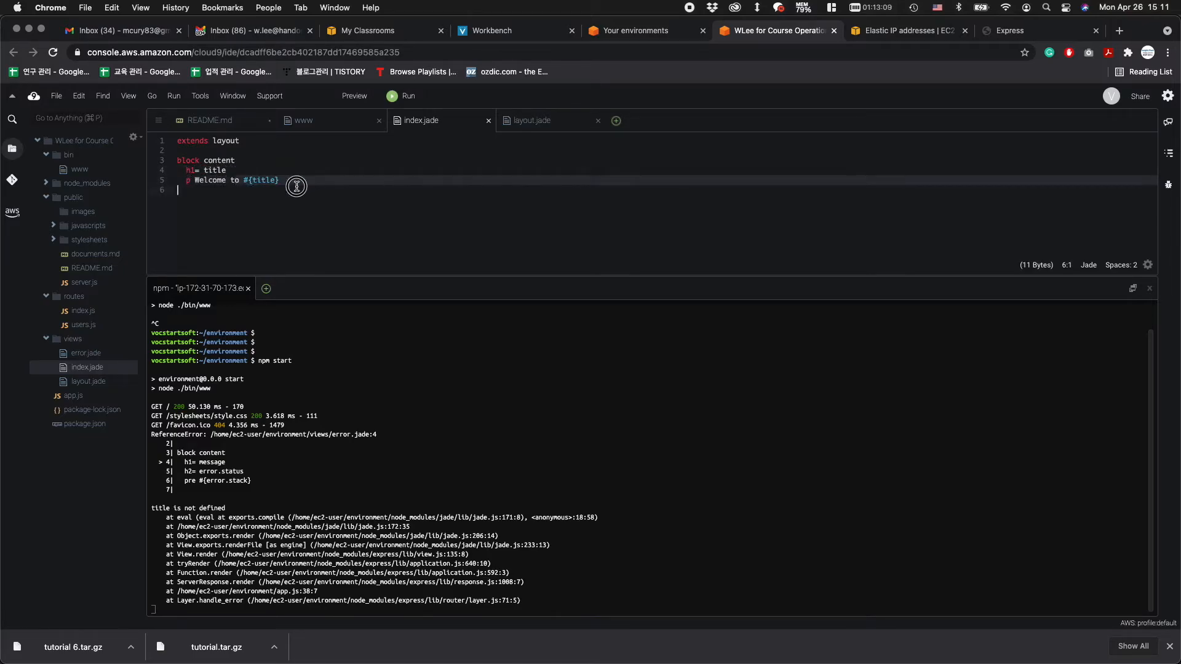
left_click_drag(243, 180, 288, 182)
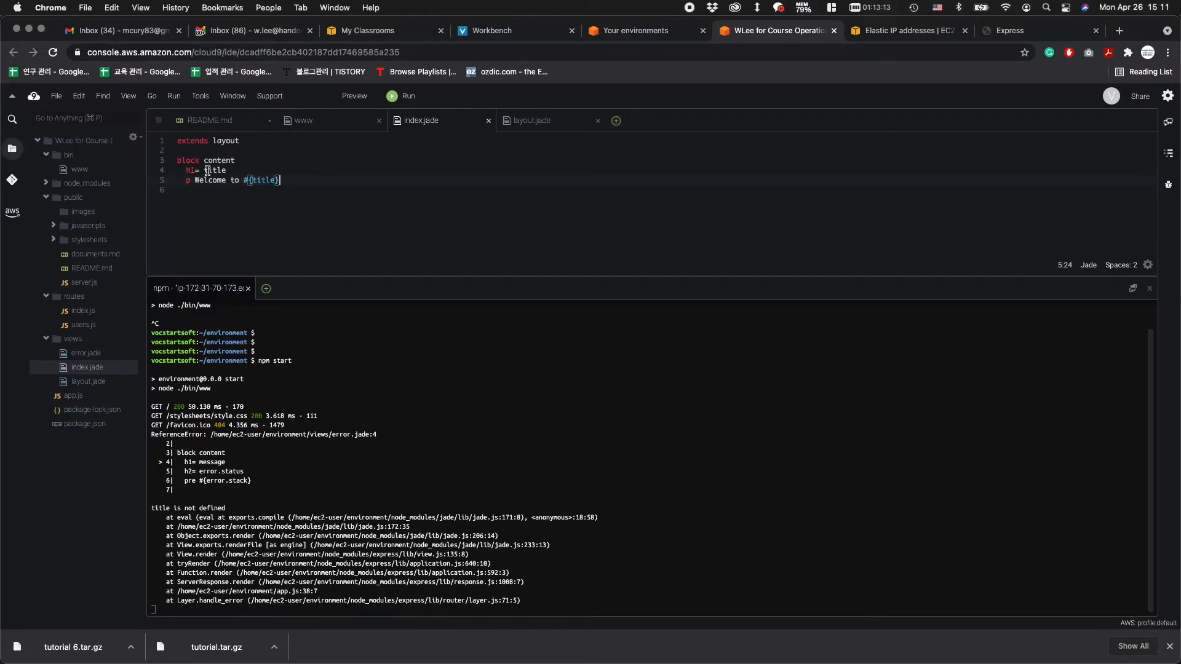
double_click(274, 180)
Step: View the heading and welcome text on the Express page served at 54.146.87.28:3000
left_click(1010, 30)
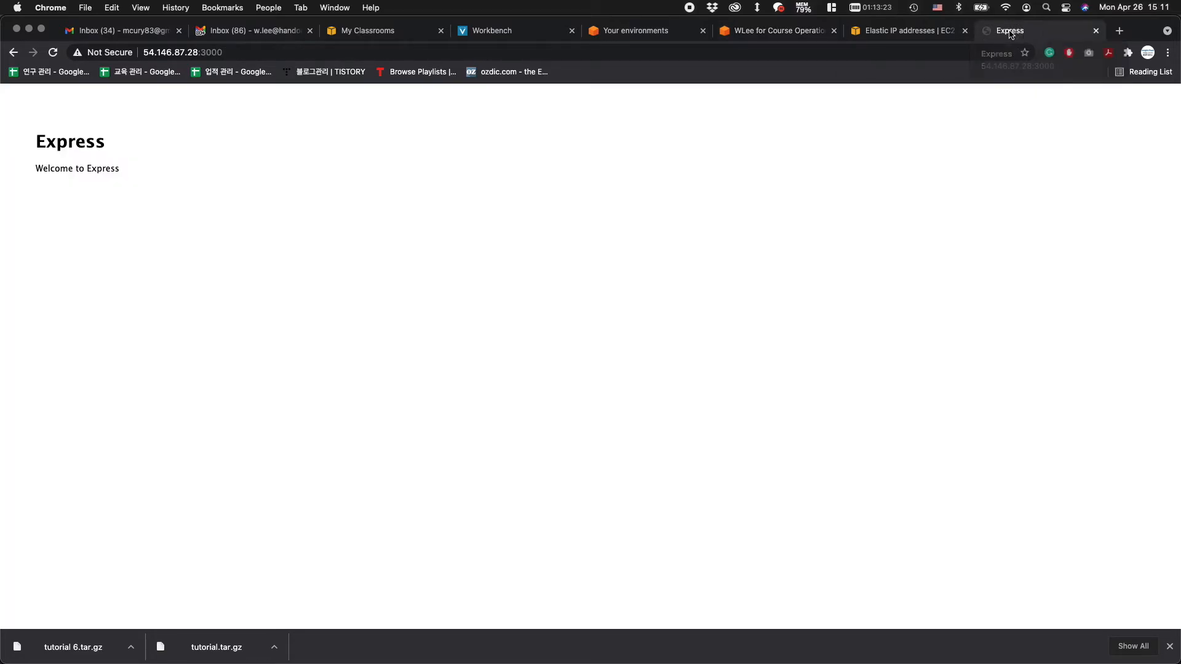
left_click_drag(36, 144, 240, 261)
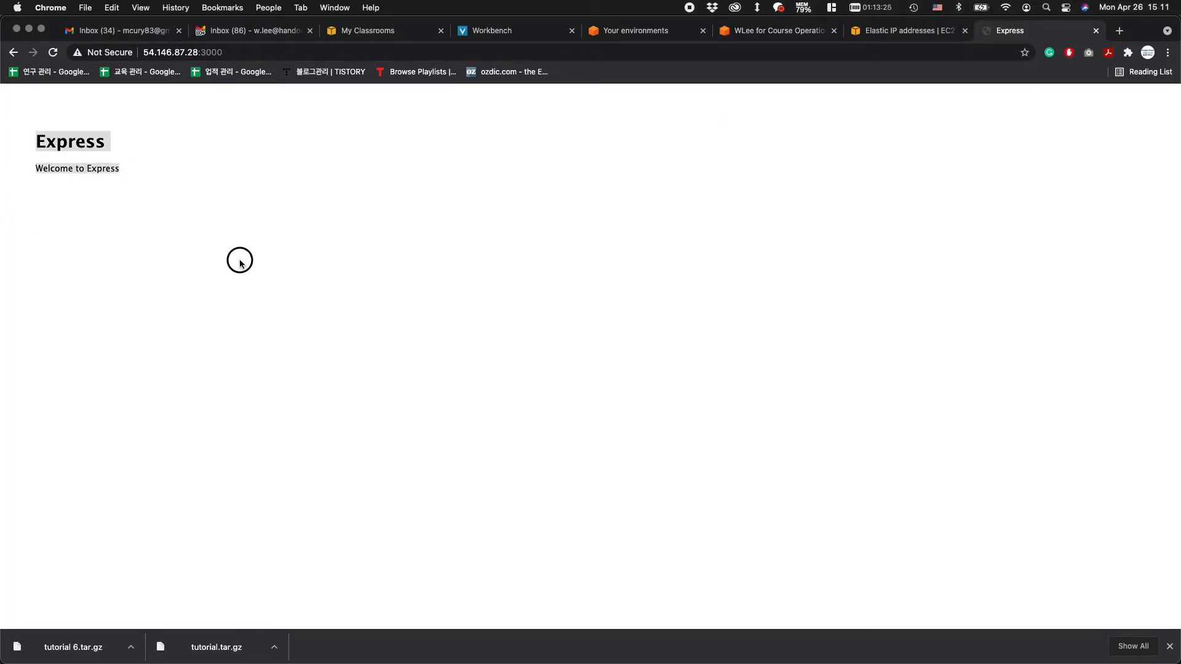
left_click(241, 261)
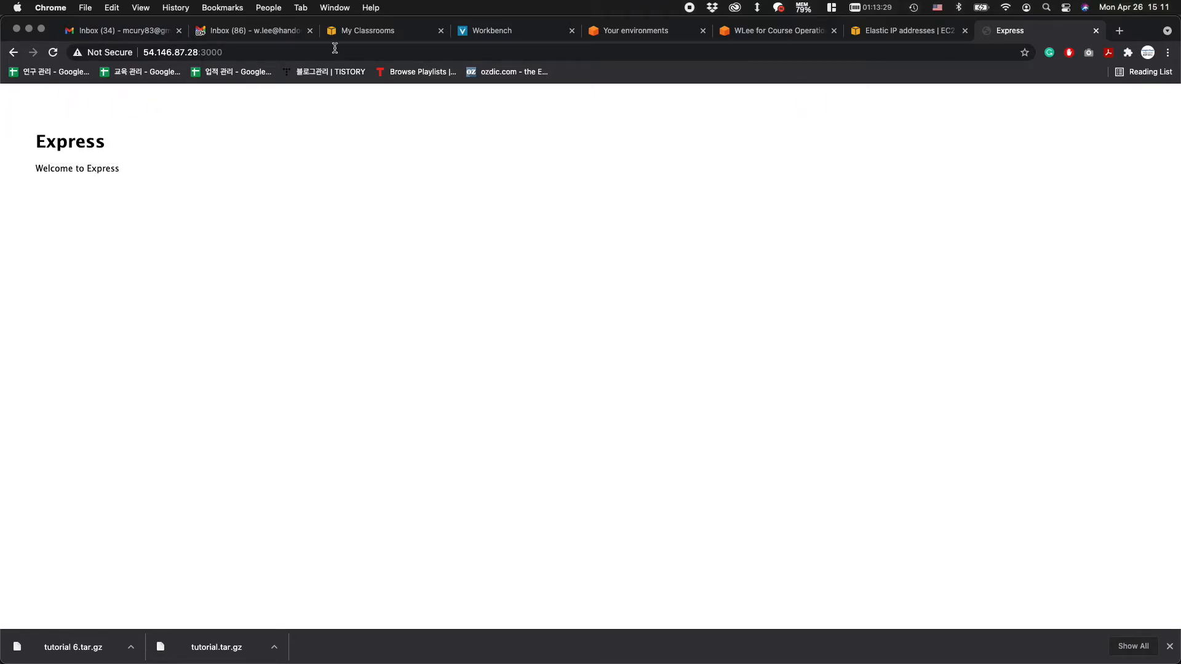
Step: Return to Cloud9 and review the /stylesheets/style.css path in the link line of layout.jade
left_click(789, 30)
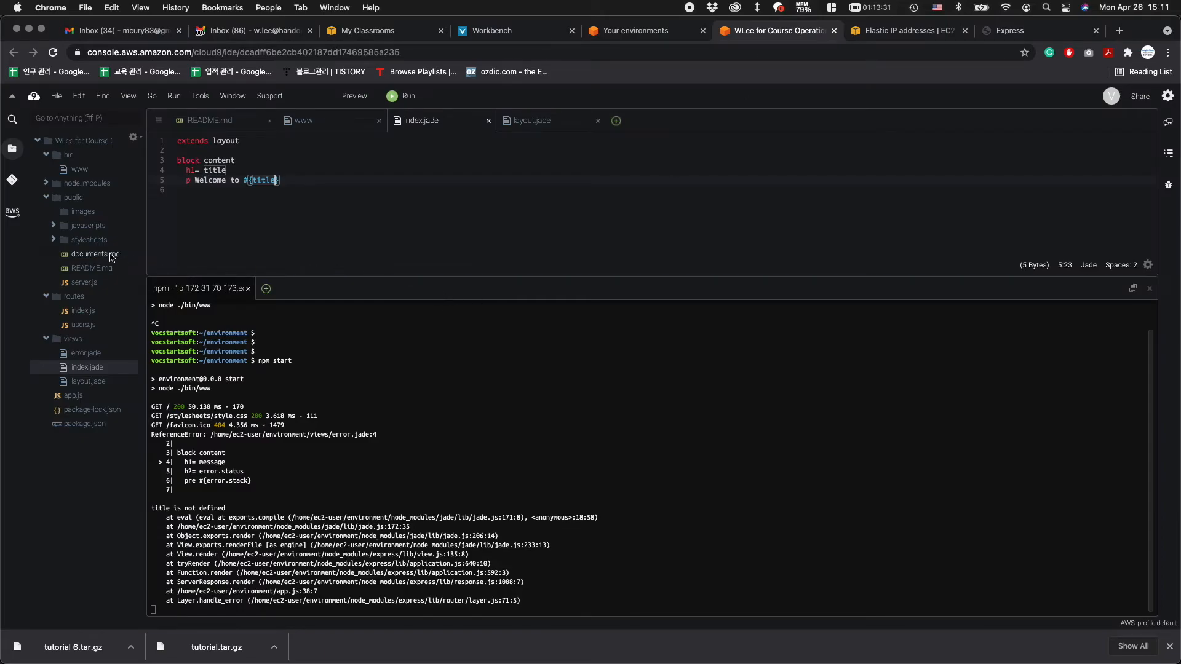
left_click(93, 382)
double_click(93, 382)
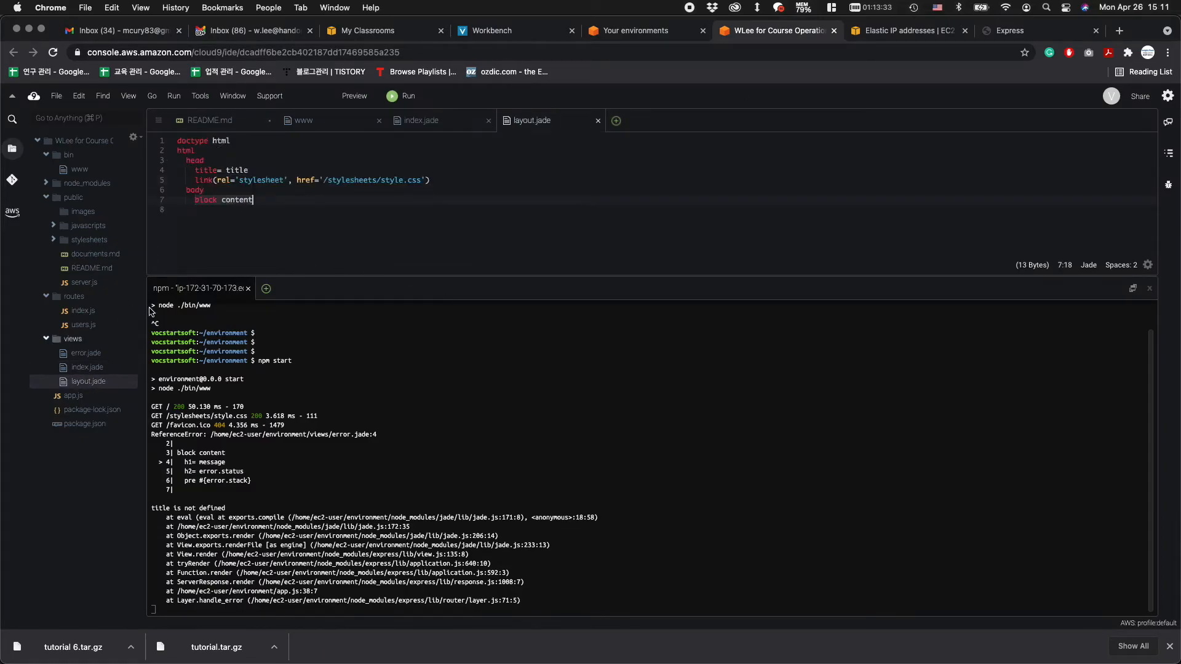
left_click_drag(334, 182, 426, 181)
left_click(426, 181)
Step: Expand the stylesheets folder under public and open style.css
left_click(53, 240)
left_click(66, 198)
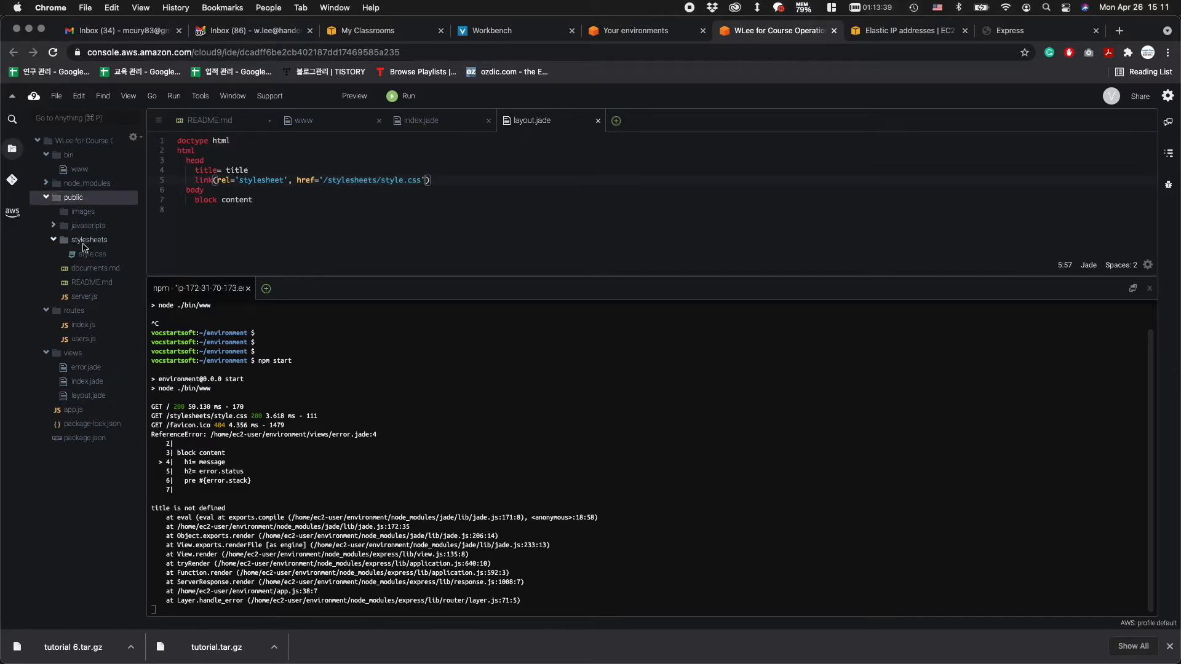
left_click(89, 255)
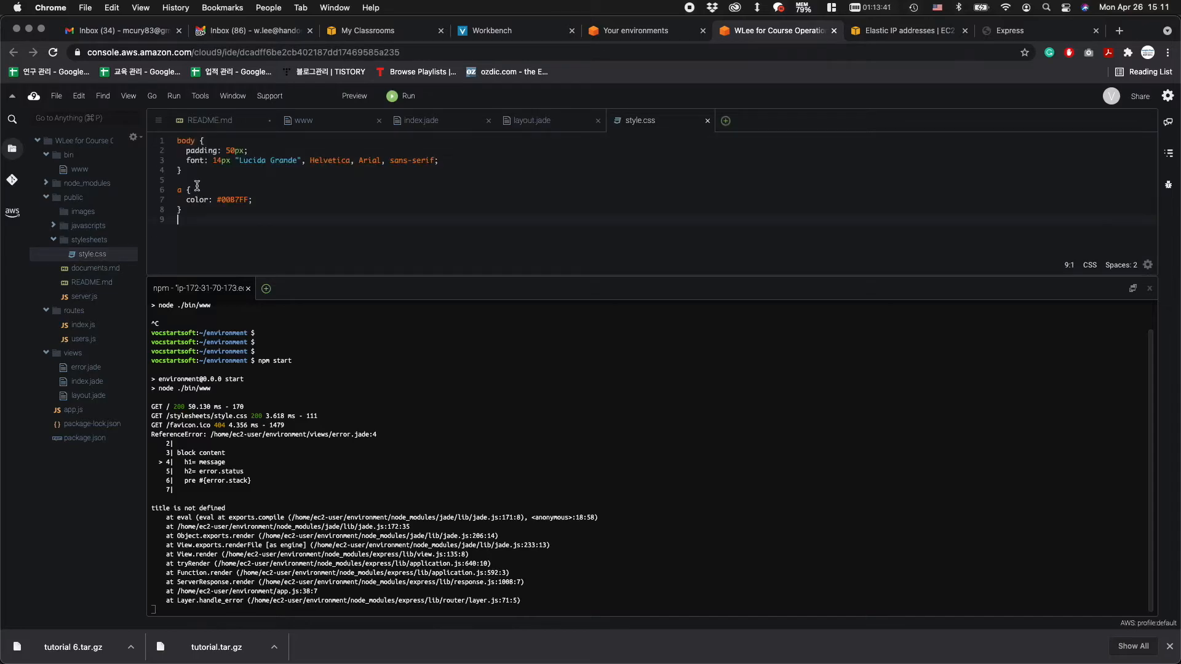
Step: Review the body padding and font and the a colour rule in style.css, and compare them with the Express page
left_click_drag(212, 151, 251, 151)
left_click(279, 161)
left_click_drag(253, 163, 440, 162)
left_click(458, 179)
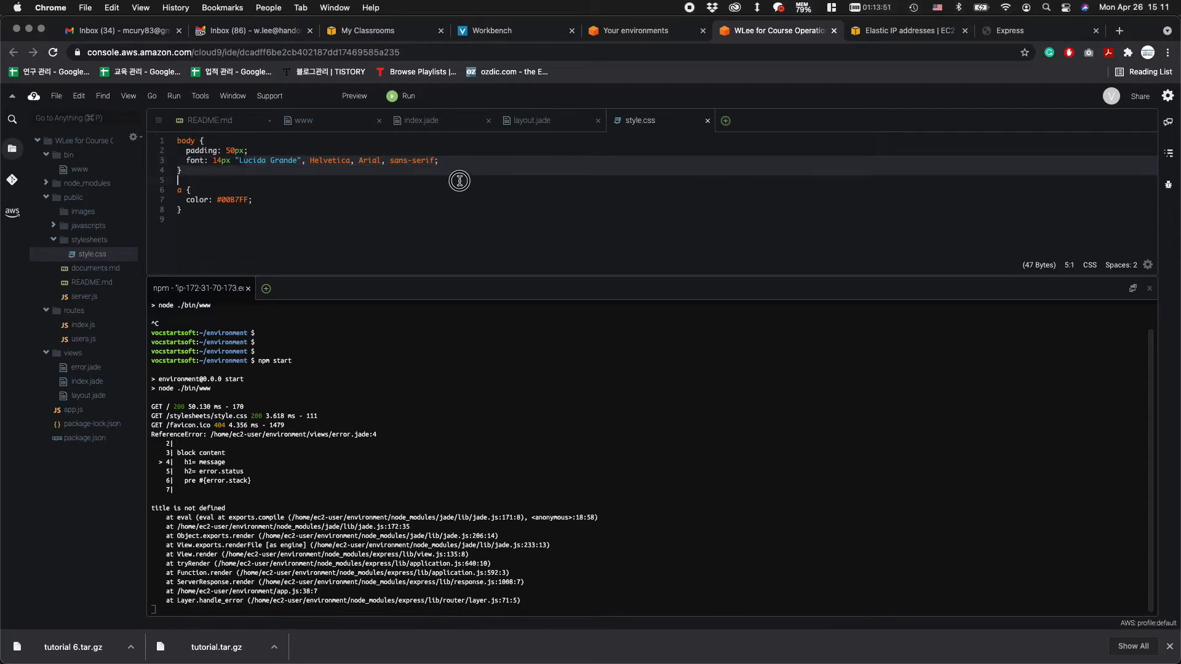
left_click(224, 199)
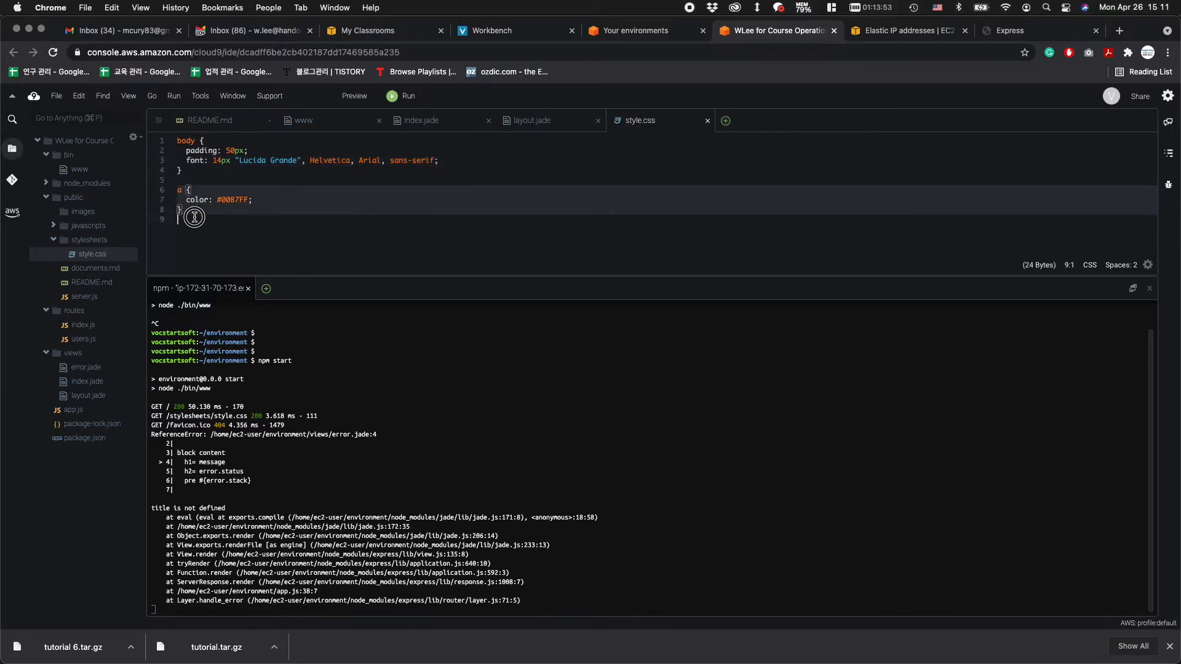
left_click(224, 222)
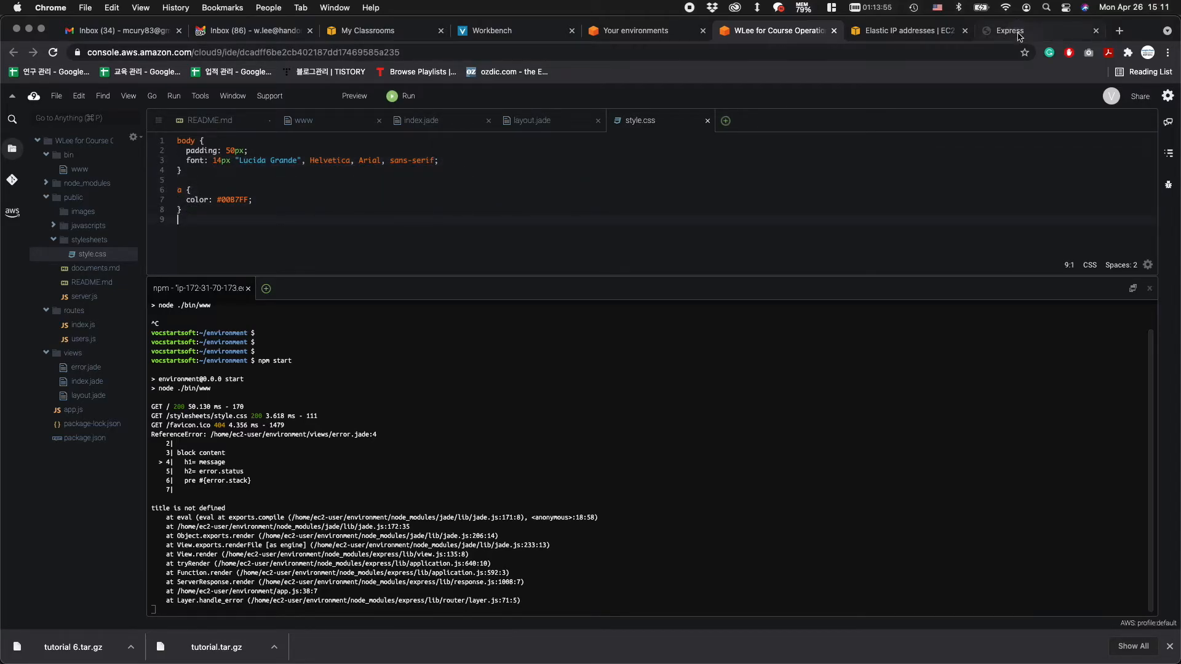
left_click(1020, 32)
left_click_drag(36, 141, 88, 141)
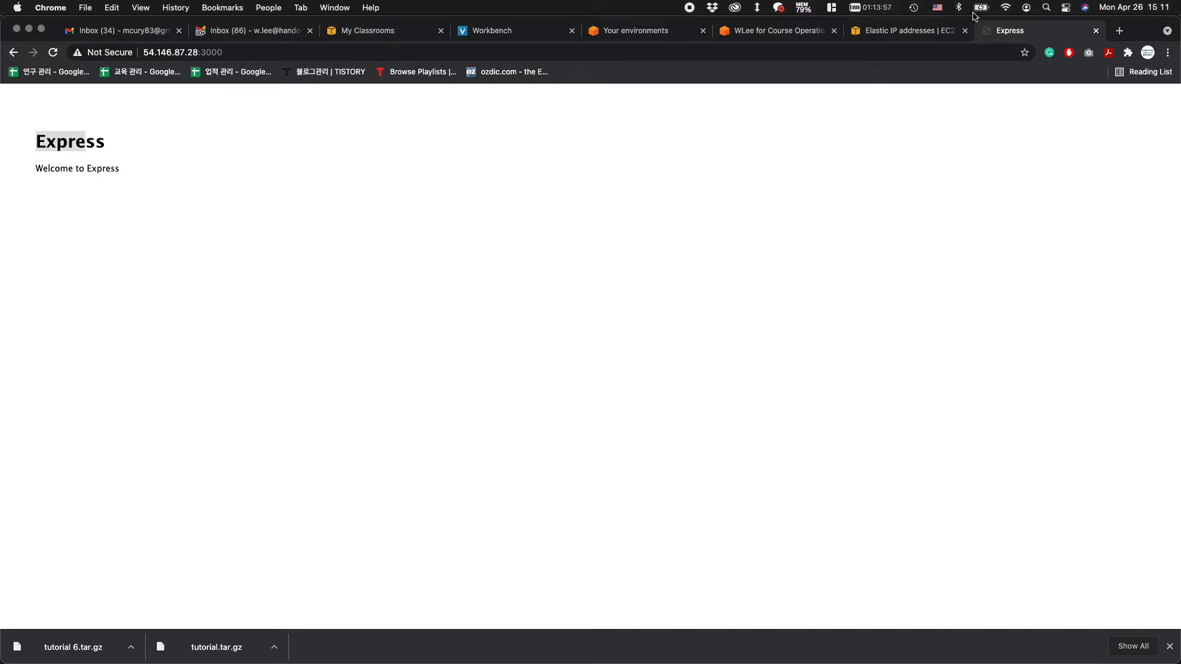
Step: Add font-color: red; to the body rule in style.css and reload the Express page
left_click(910, 31)
left_click(821, 28)
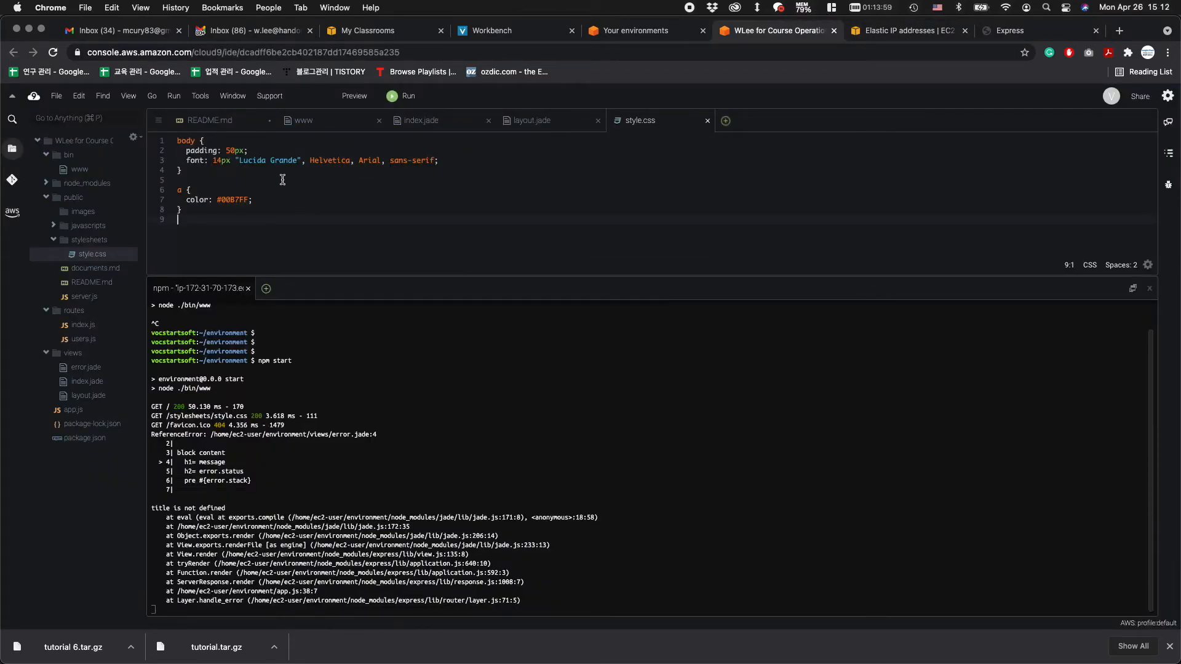
key("Return")
type("font-color: red;")
left_click(1009, 31)
key("super+r")
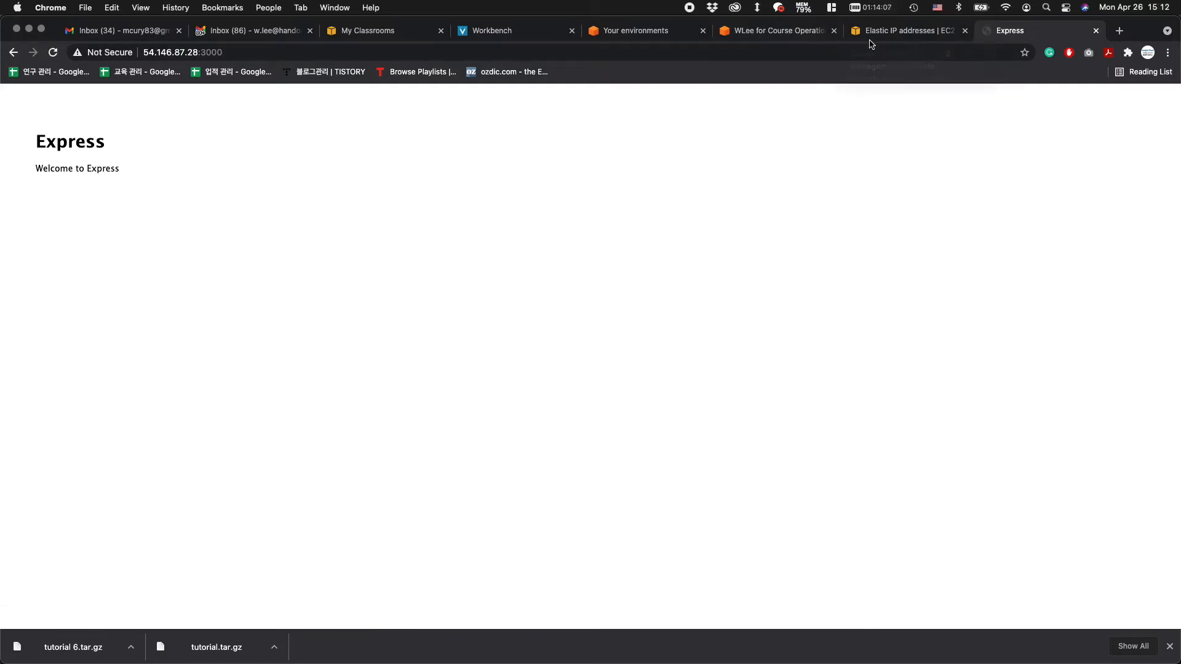
Step: Stop the running server in the Cloud9 terminal, restart it with npm start, and reload the Express page
left_click(892, 30)
left_click(801, 32)
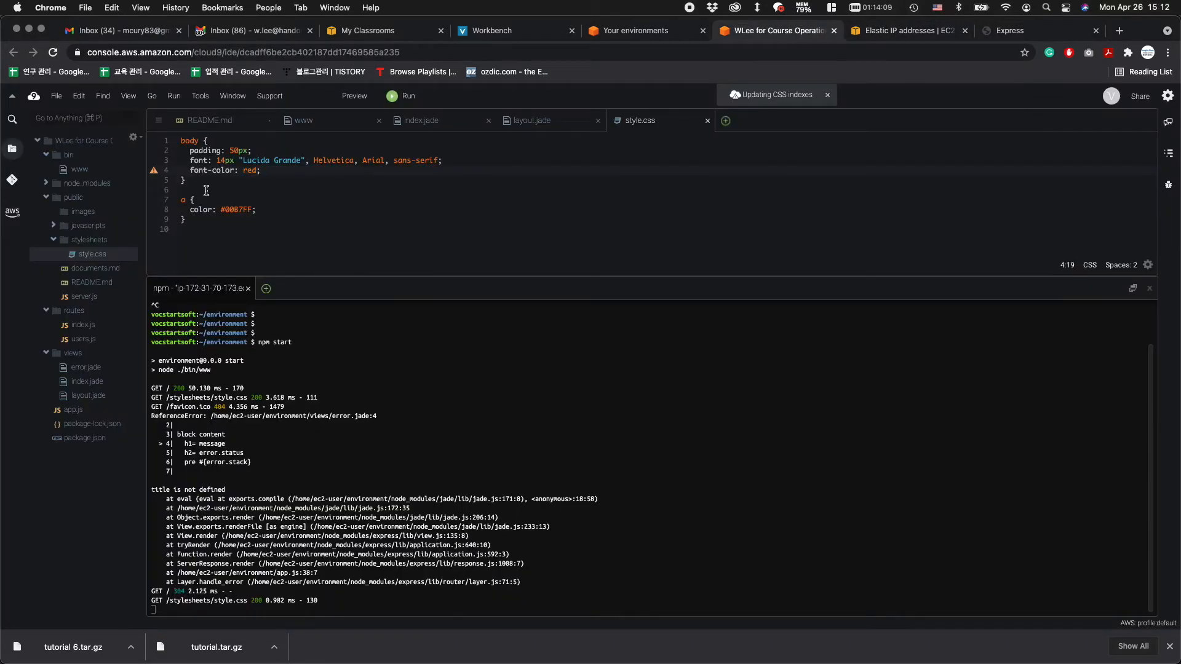
left_click(503, 443)
key("ctrl+c")
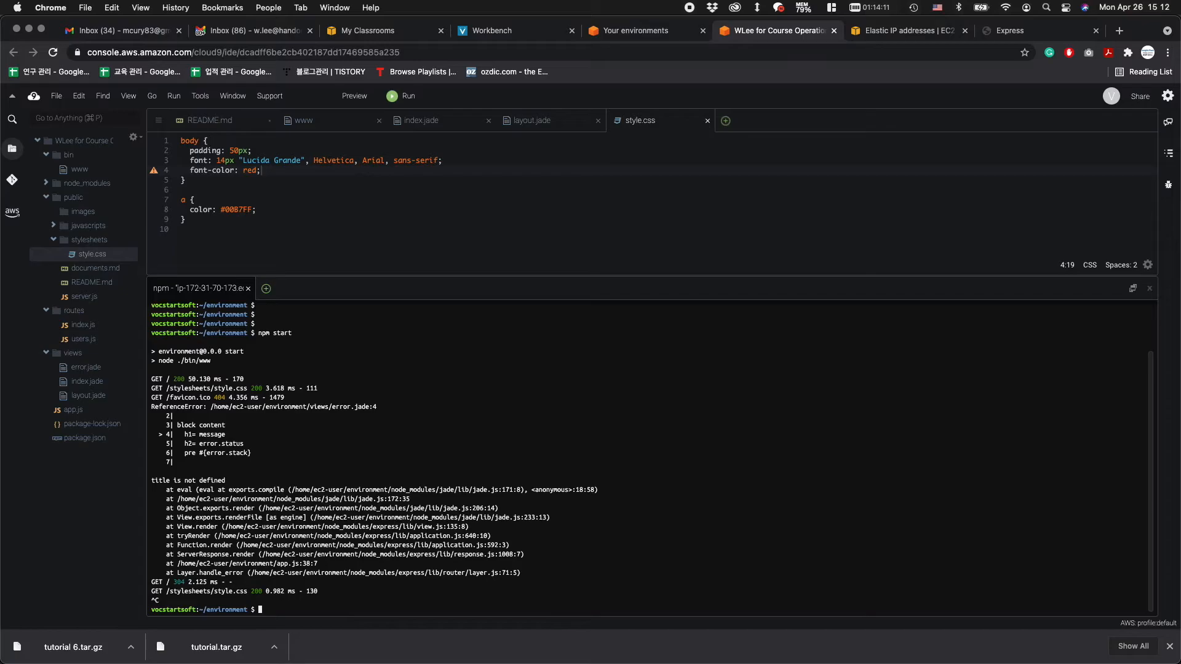
key("ctrl+c")
key("ctrl+c")
key("ctrl+c")
key("ctrl+c")
key("Return")
type("npm start")
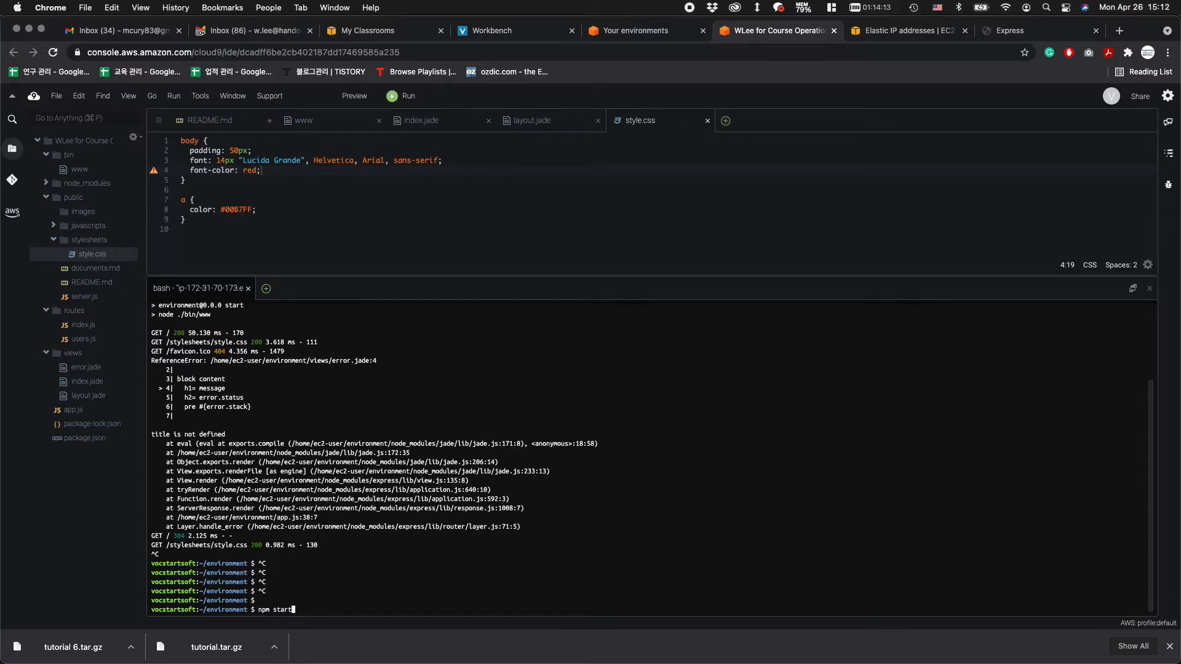
key("Return")
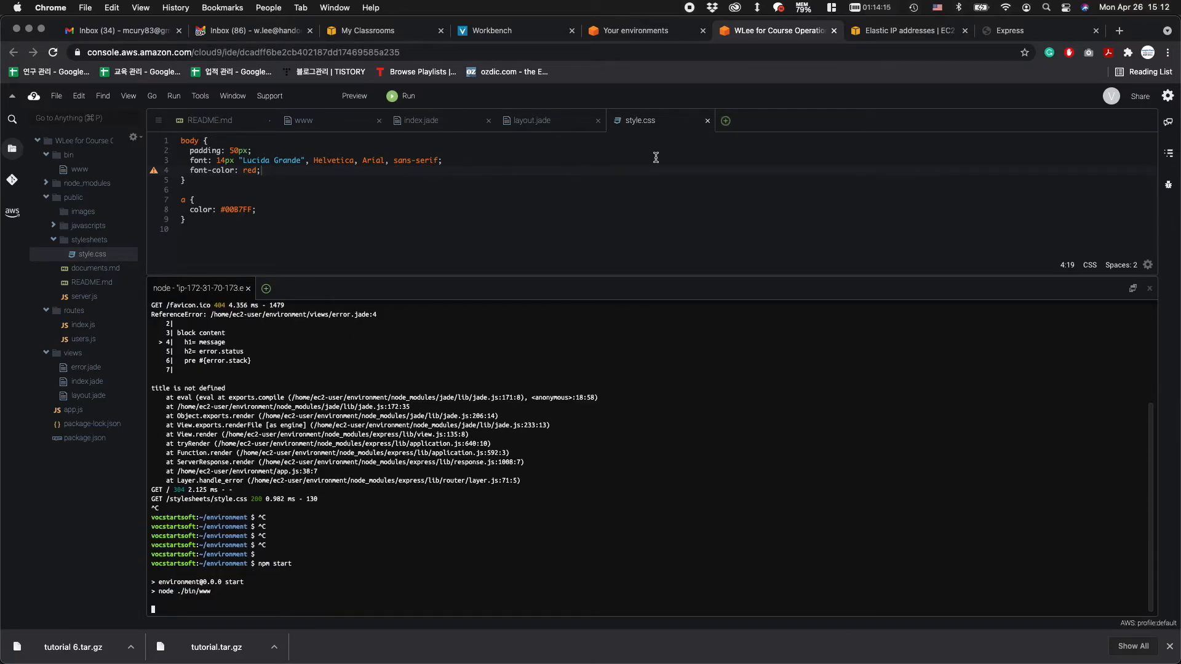
left_click(1030, 31)
key("super+r")
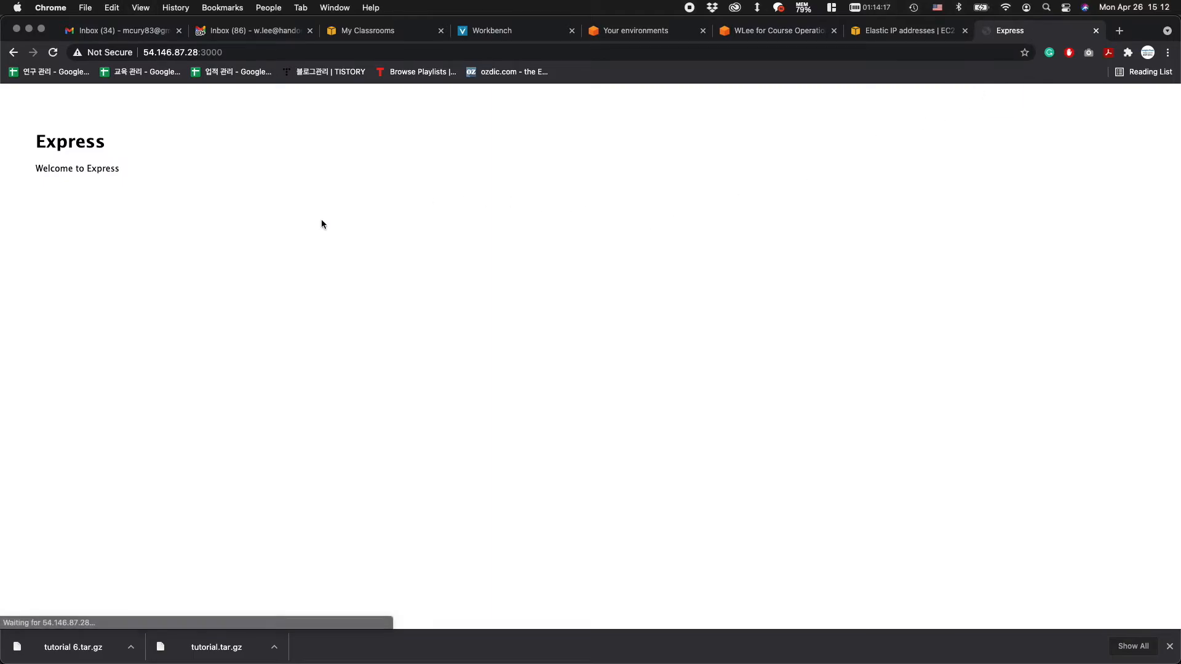
Step: Change the font-color property in the body rule of style.css to color, and reload the Express page
left_click(811, 31)
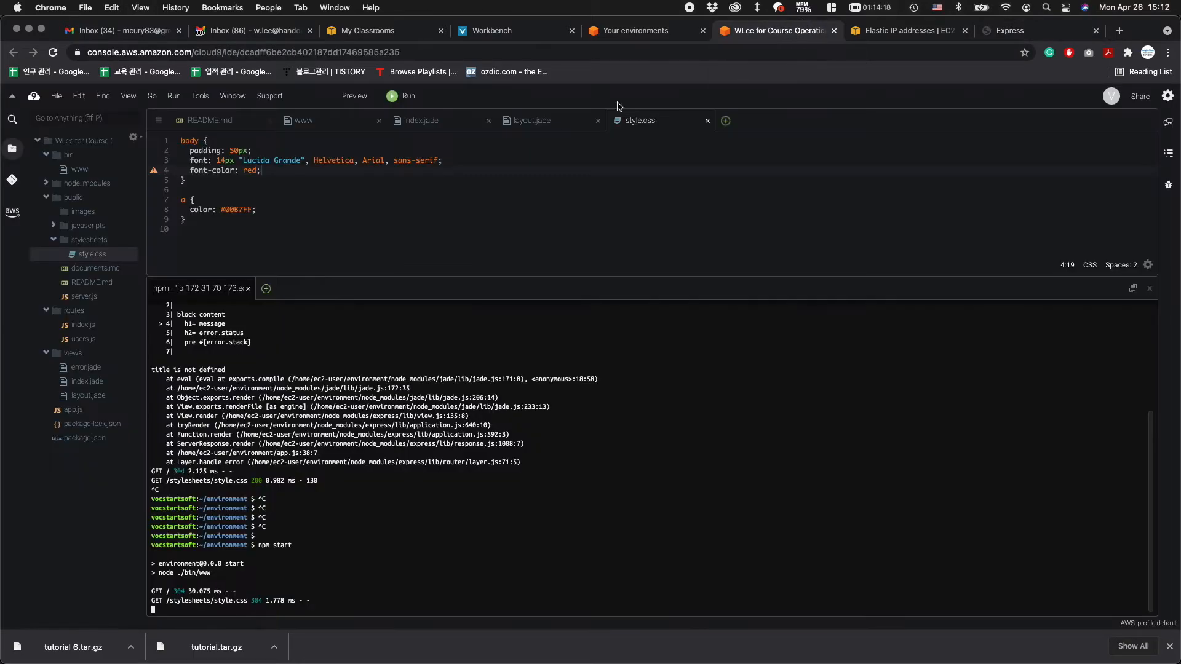
left_click(209, 170)
key("BackSpace")
key("BackSpace")
key("BackSpace")
key("BackSpace")
key("BackSpace")
left_click(1014, 38)
key("super+r")
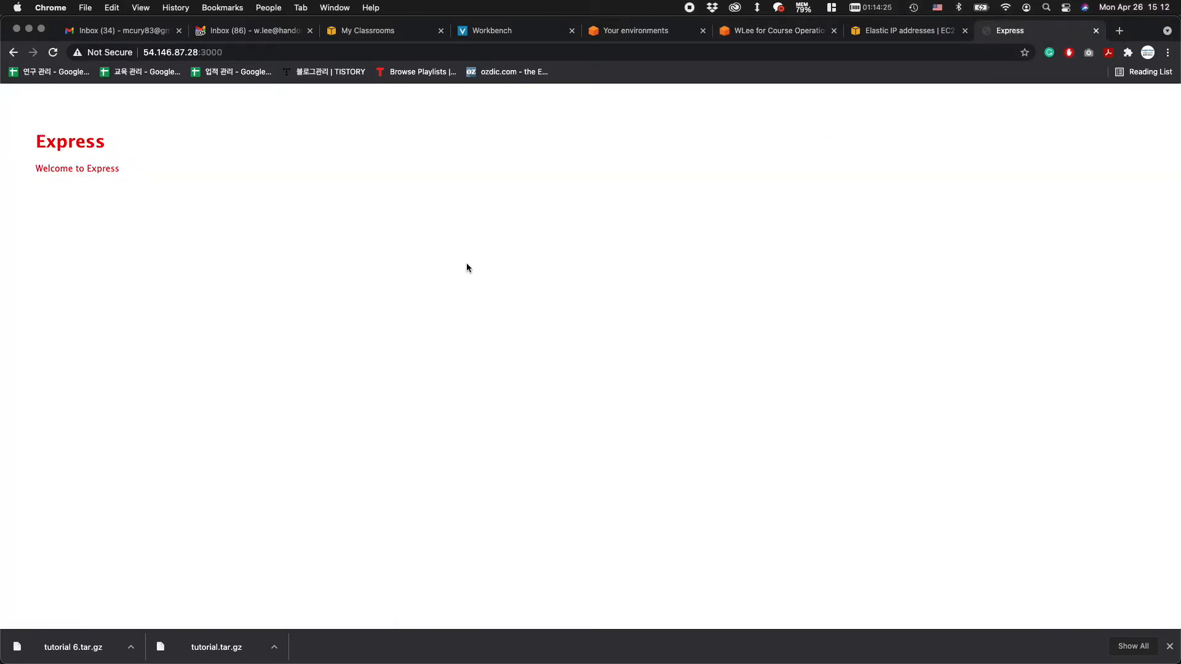
Step: Examine the heading and welcome text on the reloaded Express page, checking back against style.css
left_click_drag(13, 113, 218, 240)
left_click(218, 240)
left_click_drag(13, 106, 342, 261)
left_click(343, 261)
left_click(772, 31)
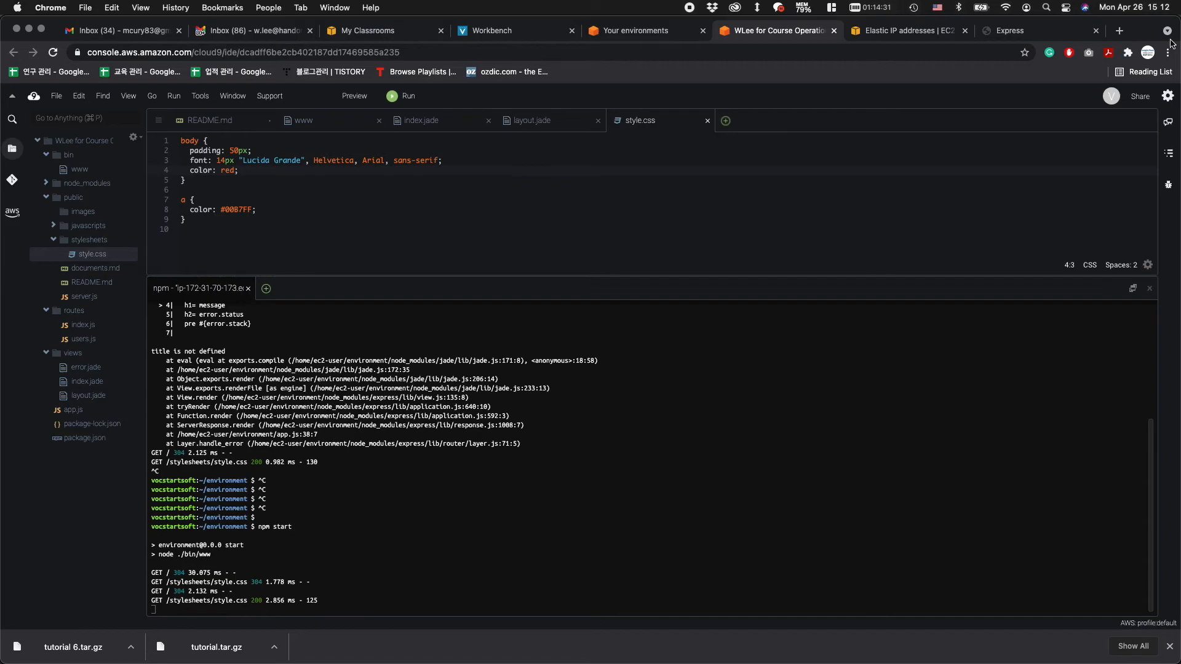
left_click(1026, 31)
left_click_drag(15, 107, 150, 216)
left_click(150, 216)
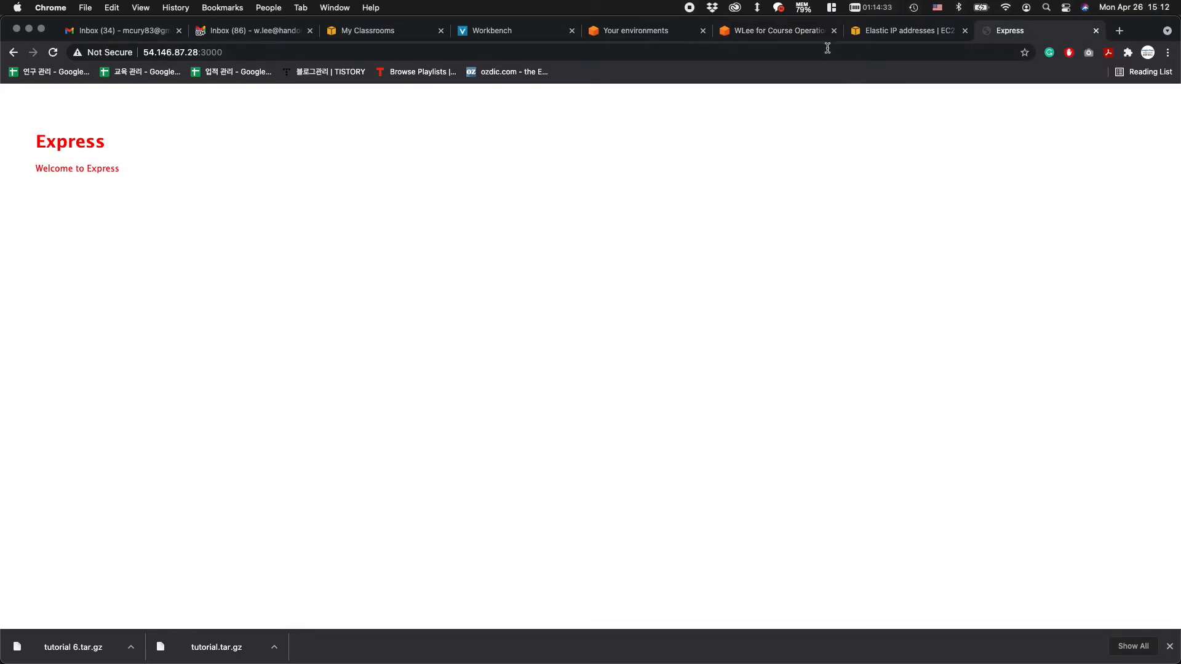
Step: Return to Cloud9, review the whole layout.jade template, and switch to index.jade
left_click(755, 31)
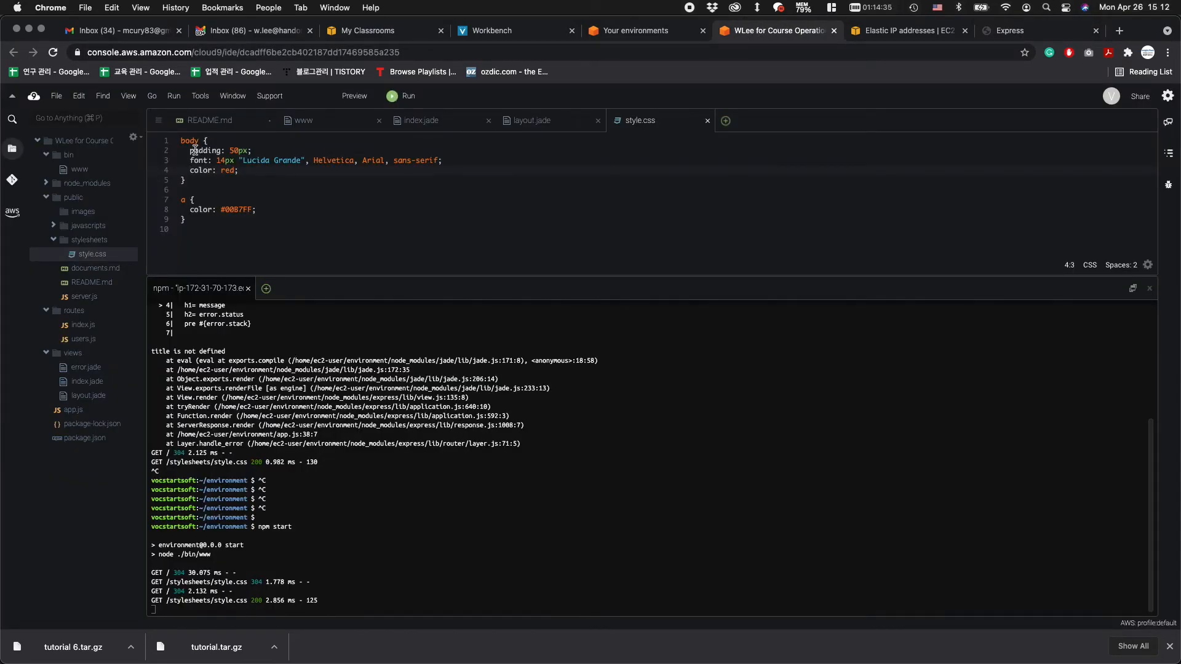
left_click(528, 122)
left_click_drag(178, 142, 295, 245)
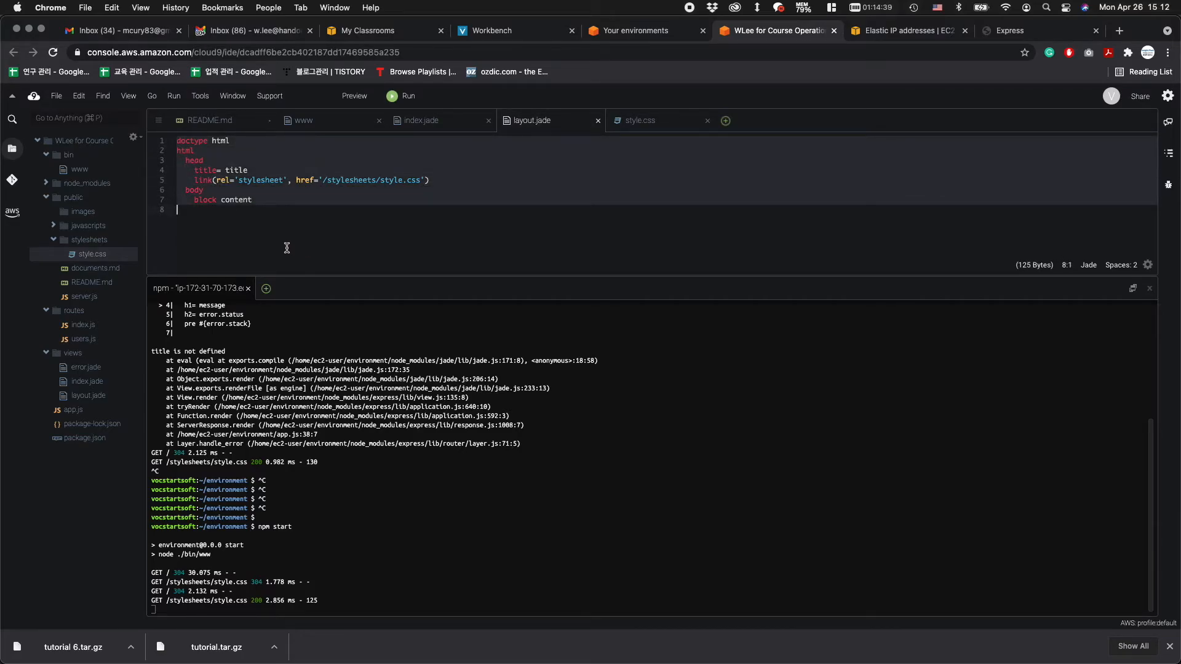
left_click(271, 237)
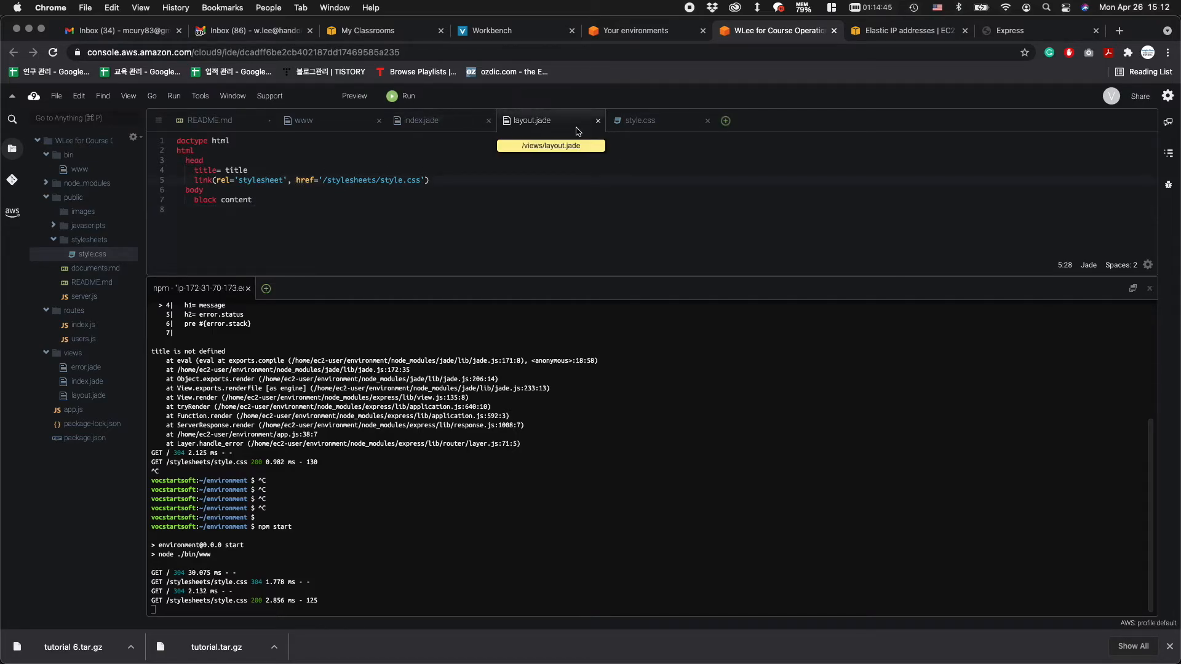
left_click(431, 122)
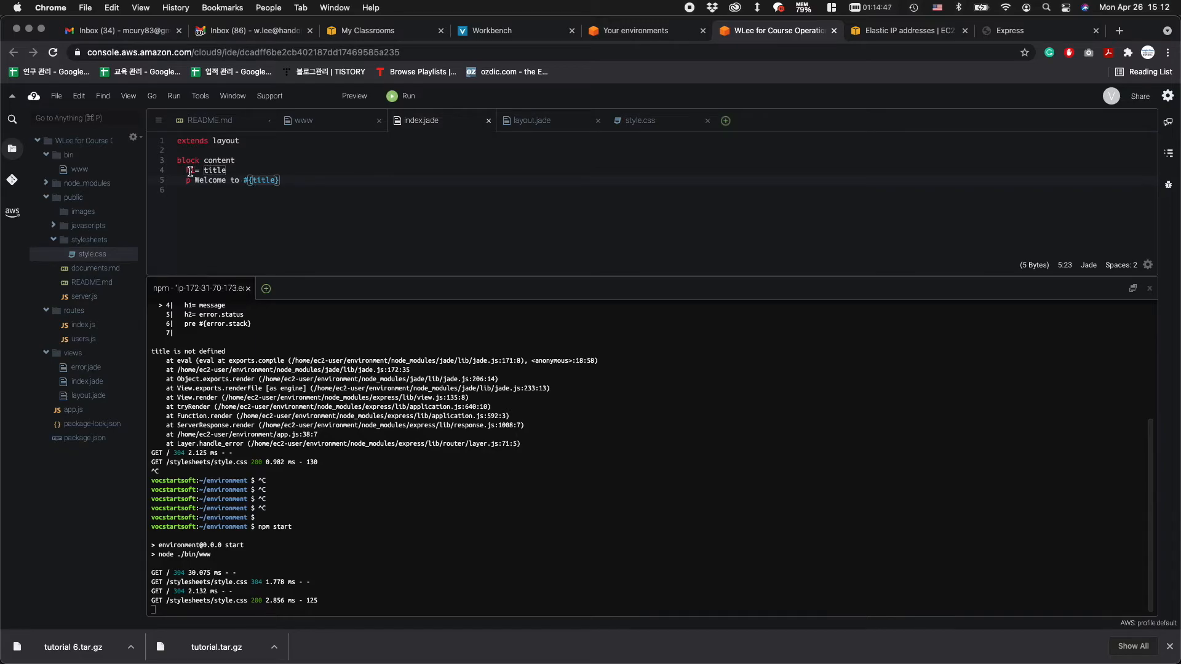
Step: Compare the heading and welcome lines in index.jade with the text on the Express page, and return to Cloud9
left_click(212, 171)
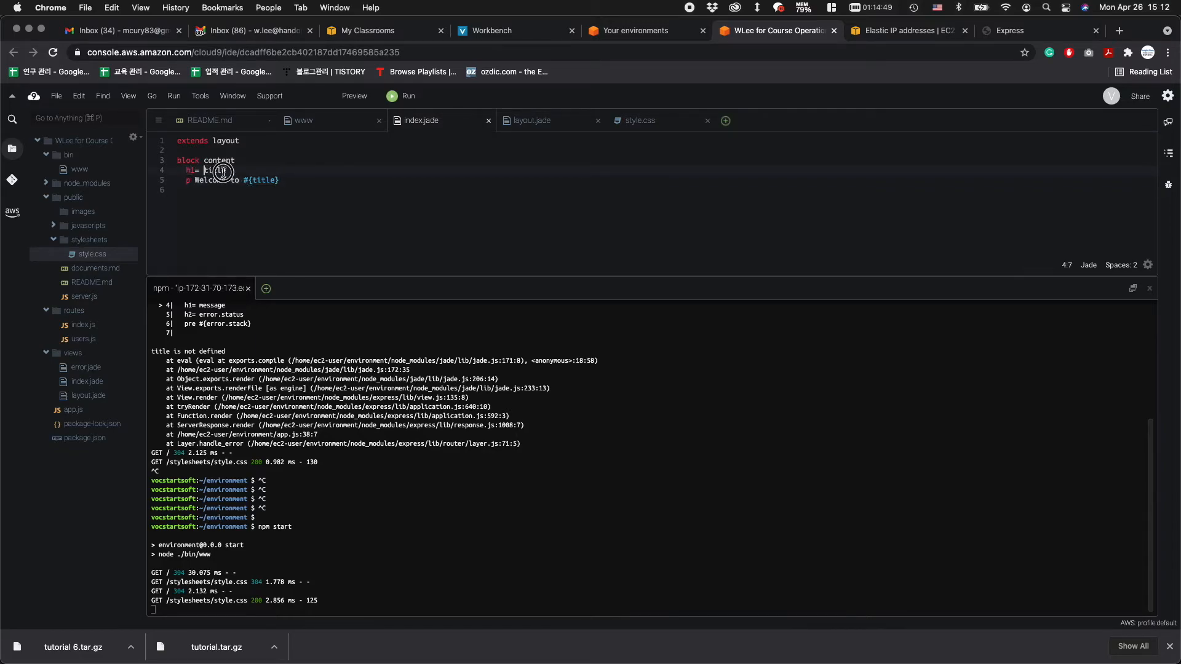
left_click_drag(195, 181, 218, 181)
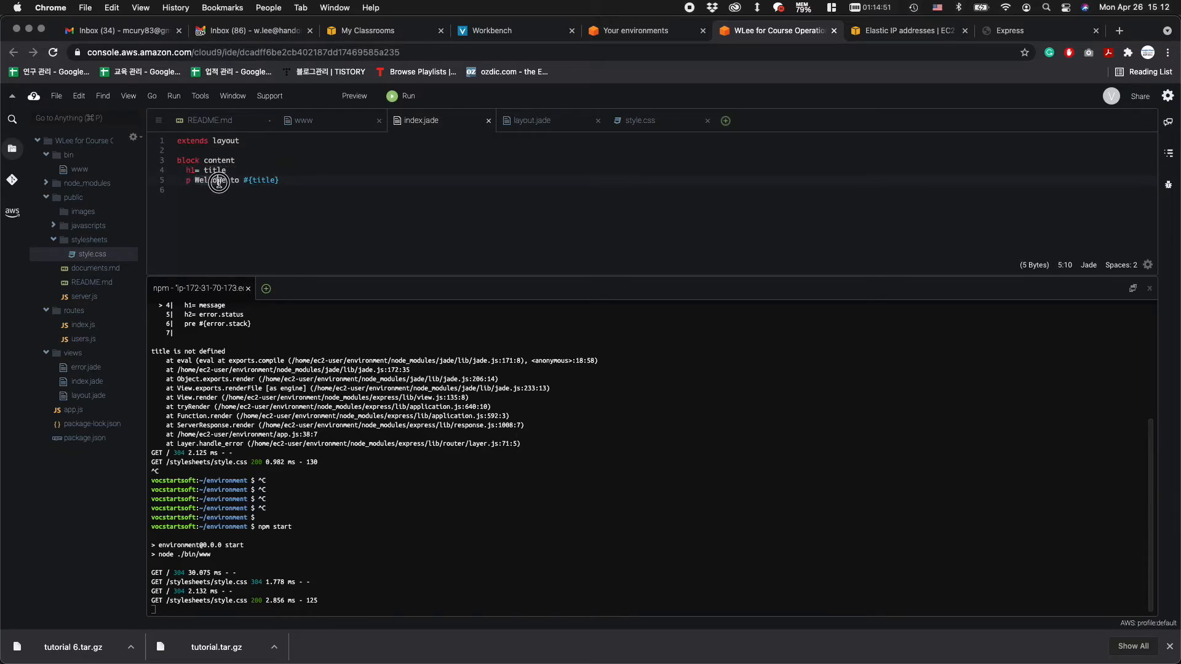
left_click(334, 198)
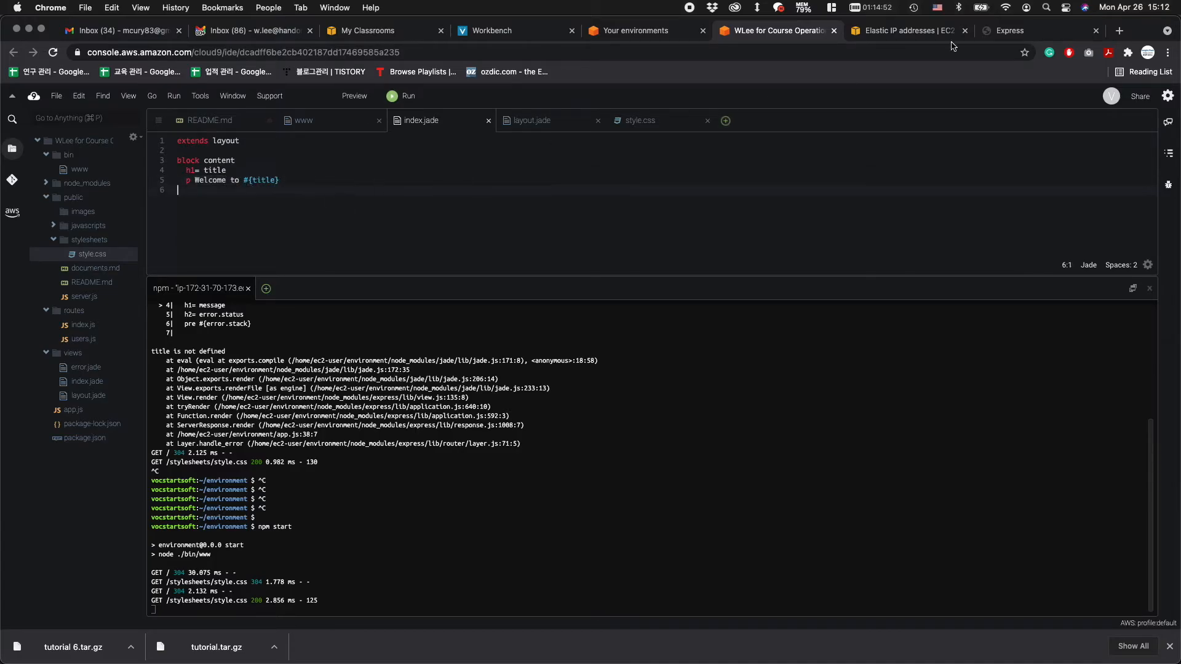
left_click(1050, 31)
left_click_drag(35, 141, 133, 173)
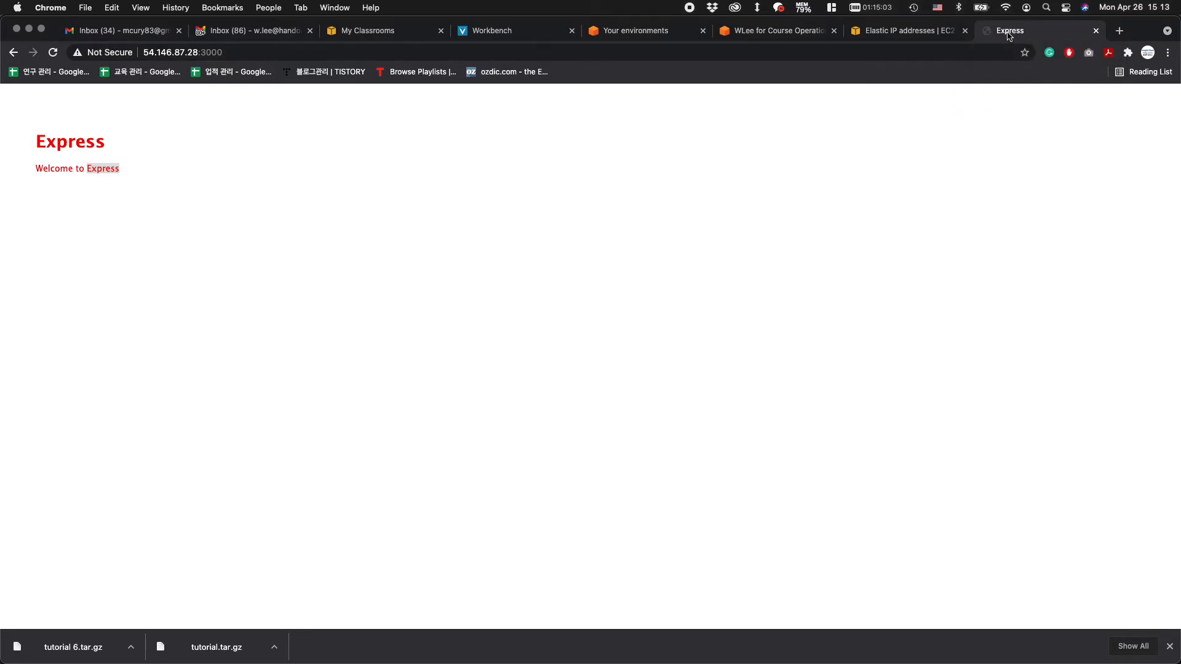
left_click(898, 27)
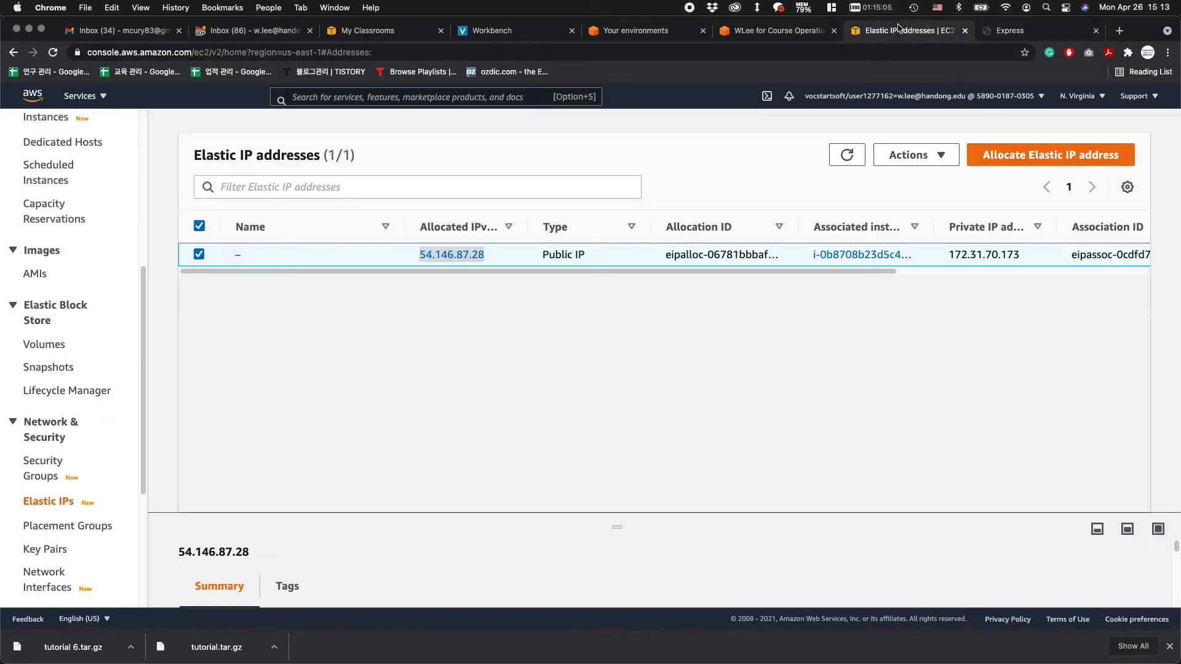
left_click(778, 30)
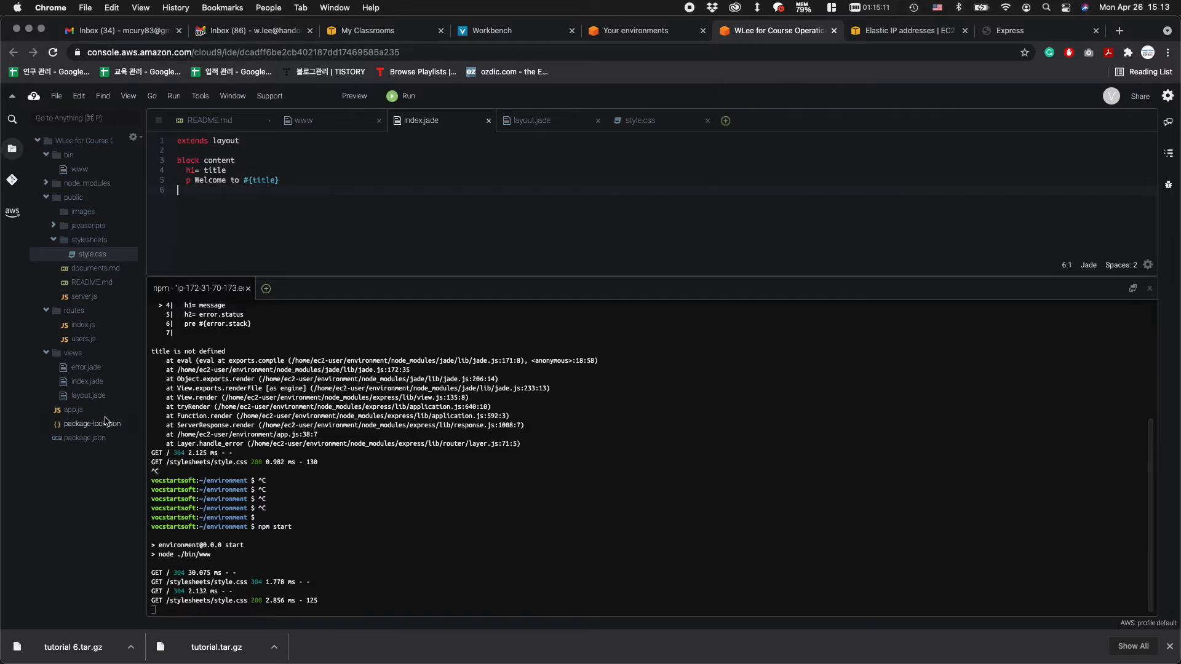
Step: Examine where the title variable is used in layout.jade and index.jade
double_click(92, 396)
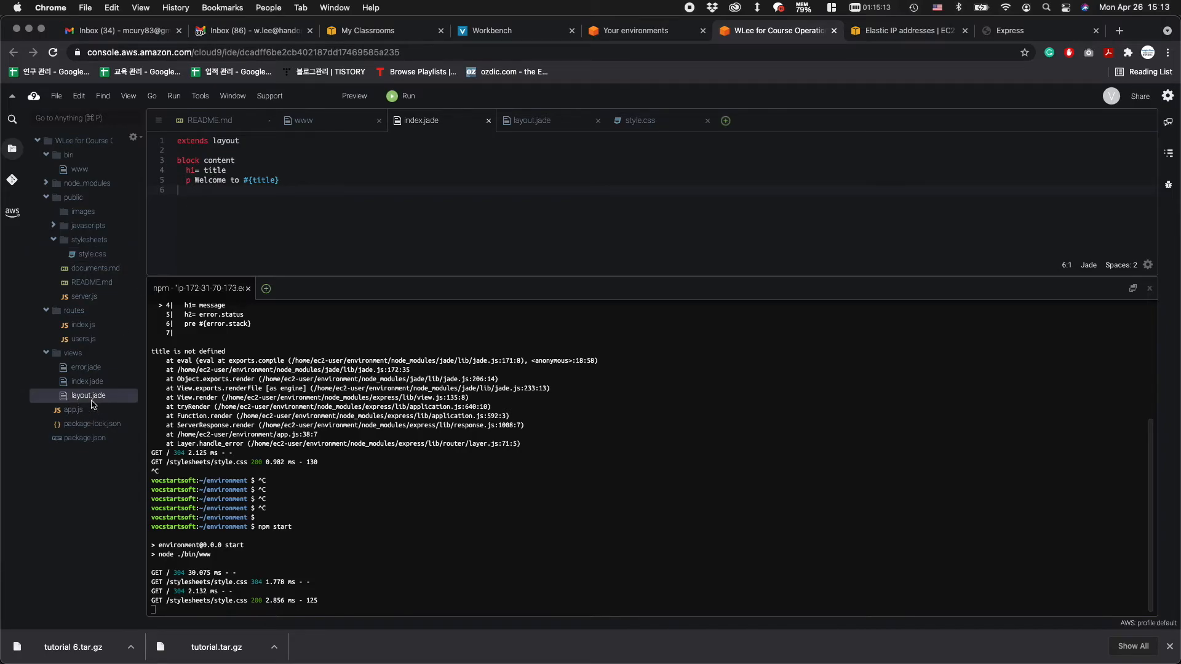
double_click(237, 170)
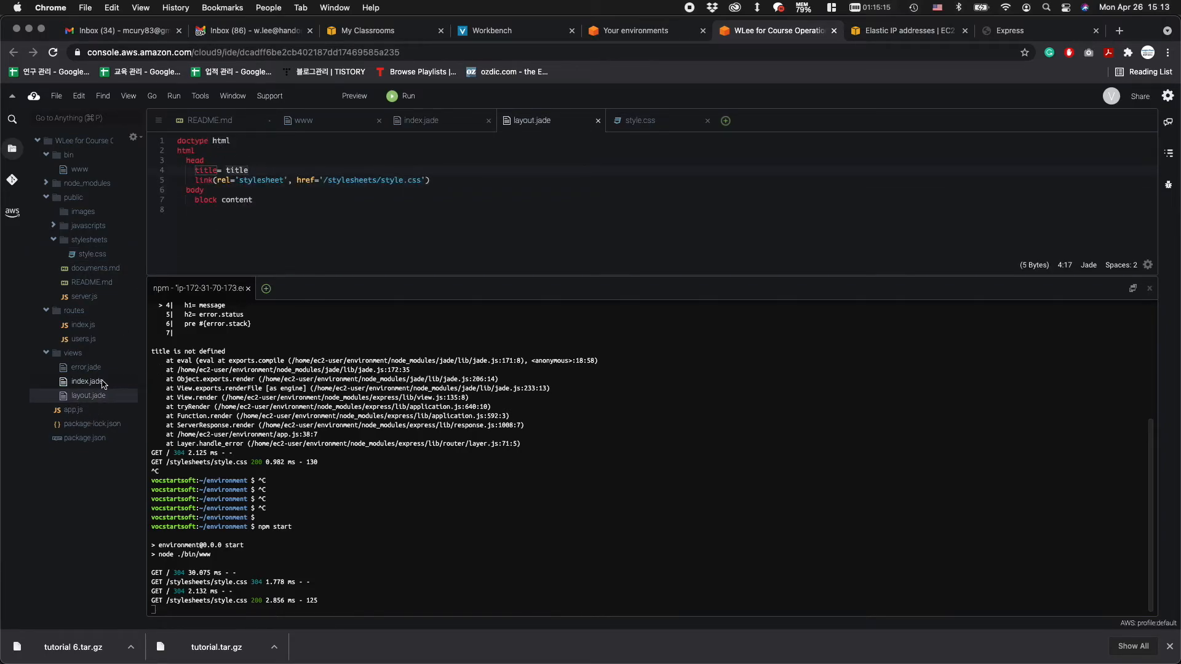
double_click(108, 383)
double_click(263, 180)
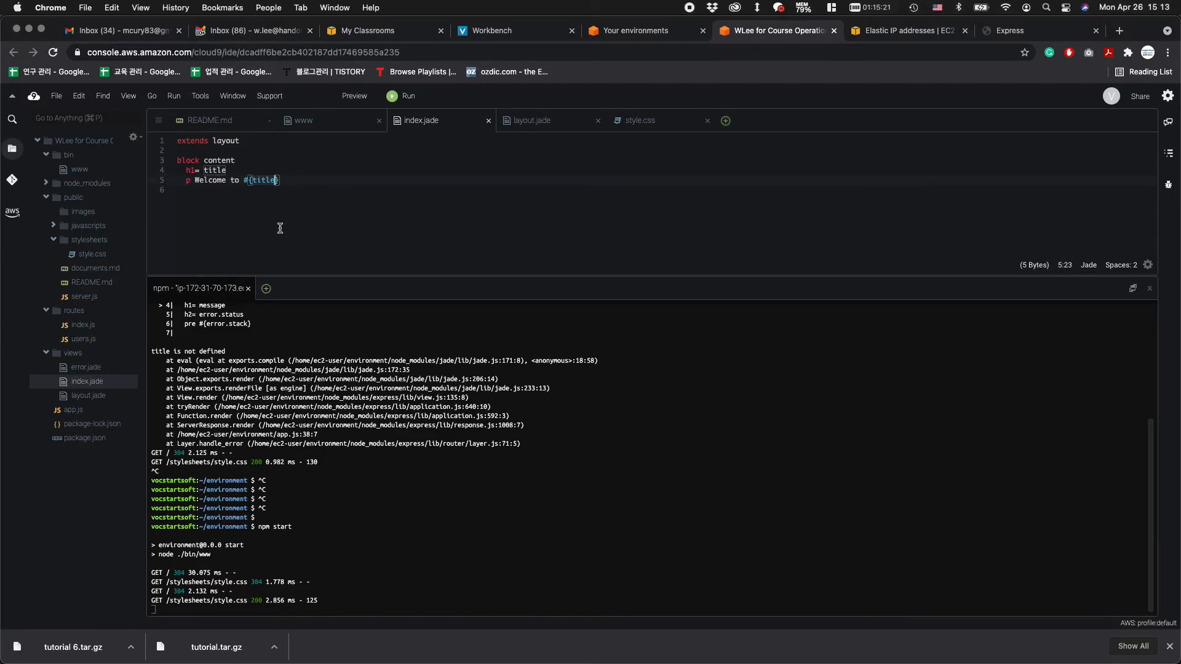
Step: Open index.js in the routes folder and examine the view name and title value in the res.render call
double_click(83, 326)
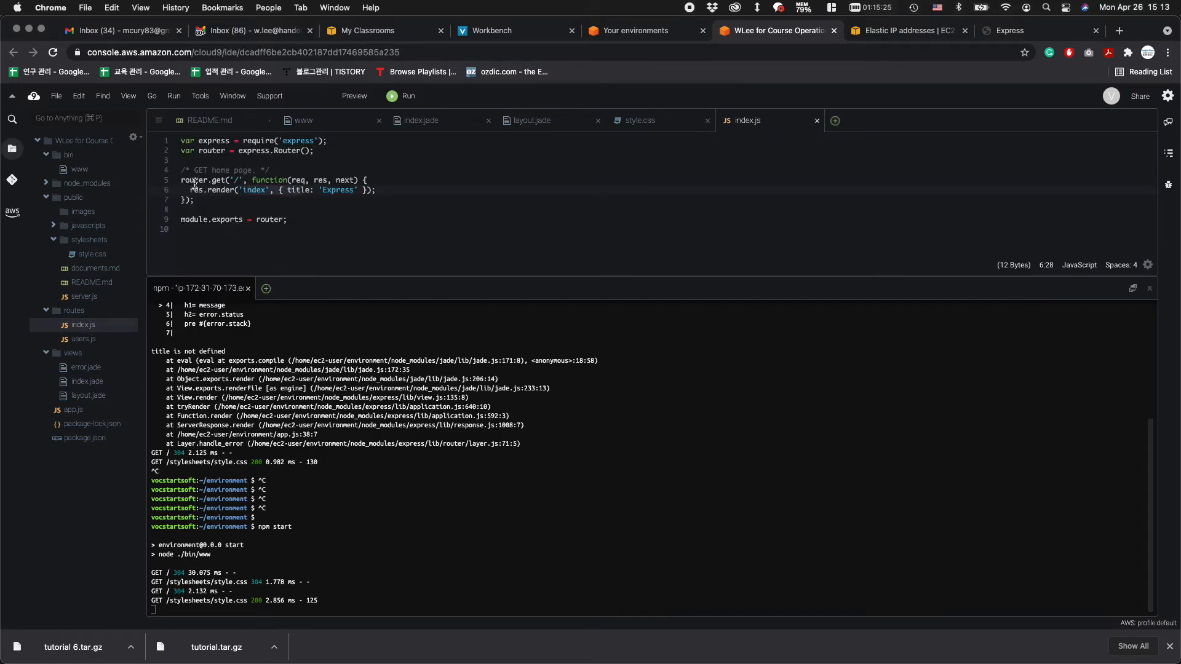
left_click(214, 190)
left_click(267, 192)
left_click_drag(288, 192, 307, 191)
double_click(341, 192)
Step: Add a second property aaa: 'test' after title in the res.render call of index.js
left_click(363, 191)
key("Left")
key("BackSpace")
key("BackSpace")
type(", aaa: 'test")
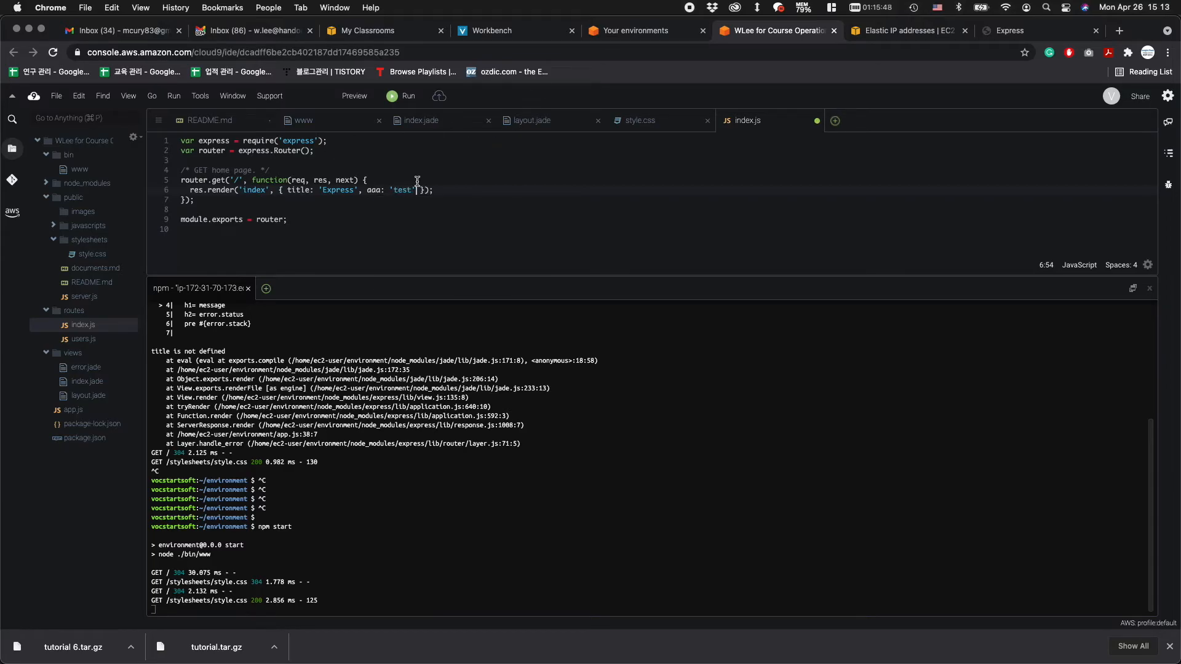
Step: Add the paragraph line p #{aaa} below the welcome line in index.jade
left_click(86, 381)
left_click(297, 178)
key("Return")
type("p")
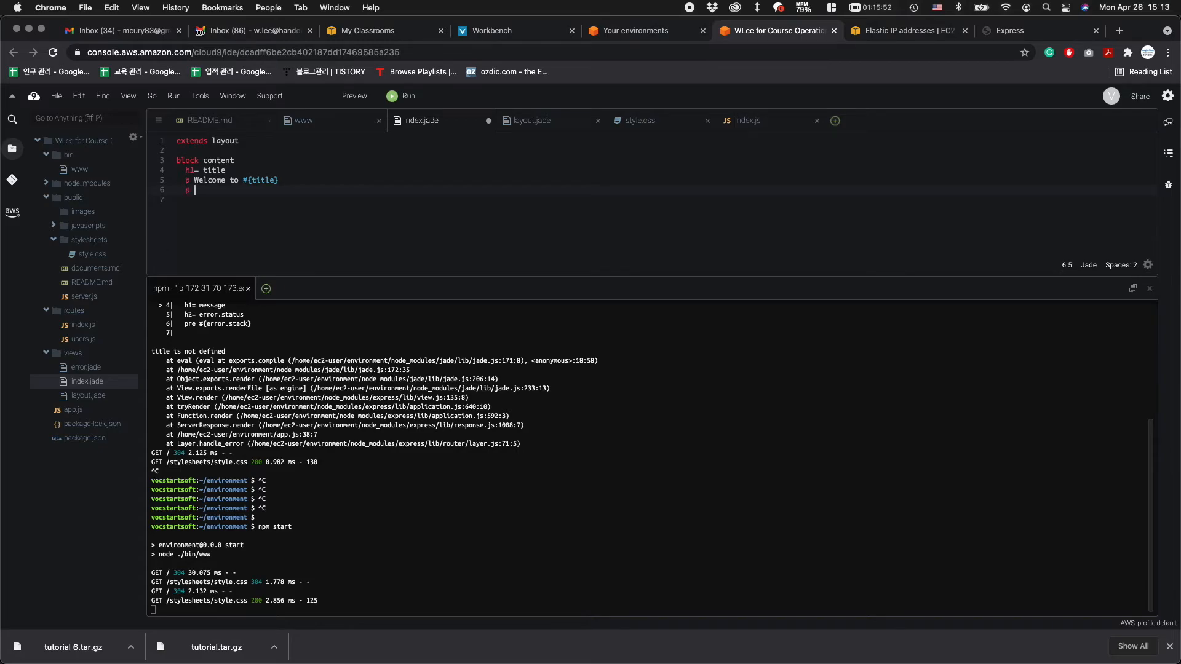
type(" #{aaa}")
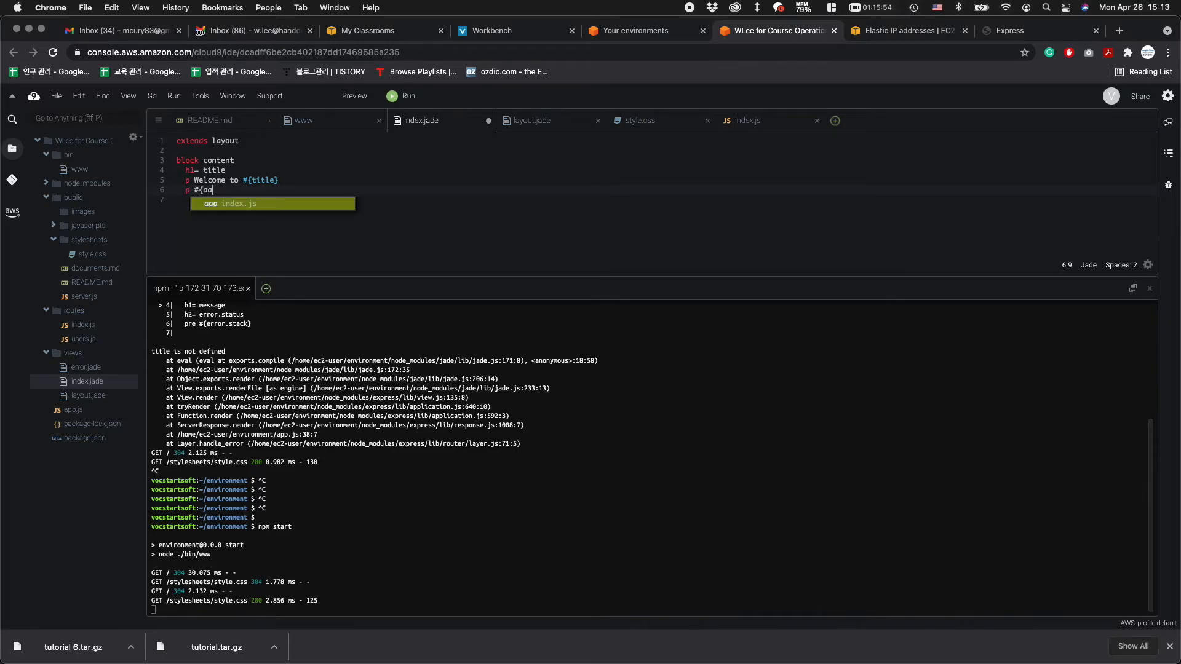
Step: Insert a blank line and the heading h2= aaa above the #{aaa} paragraph, and save index.jade
key("Up")
key("super+Right")
key("Return")
key("Return")
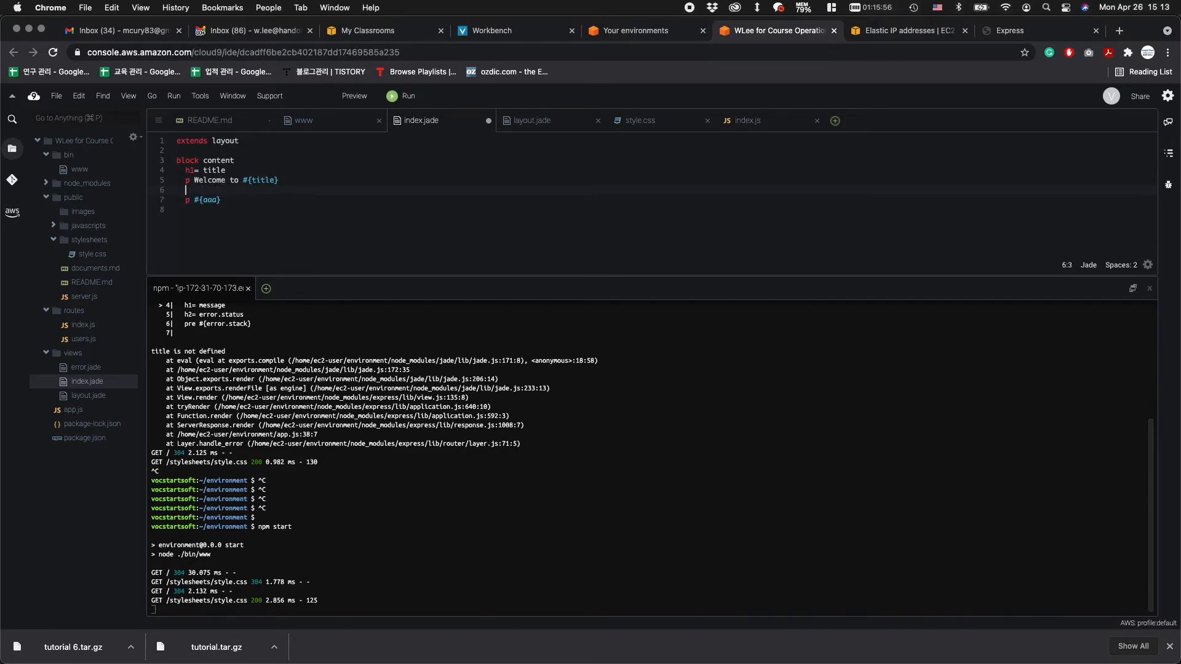
type("h2= aaa")
key("super+s")
left_click_drag(185, 200, 247, 209)
left_click(246, 209)
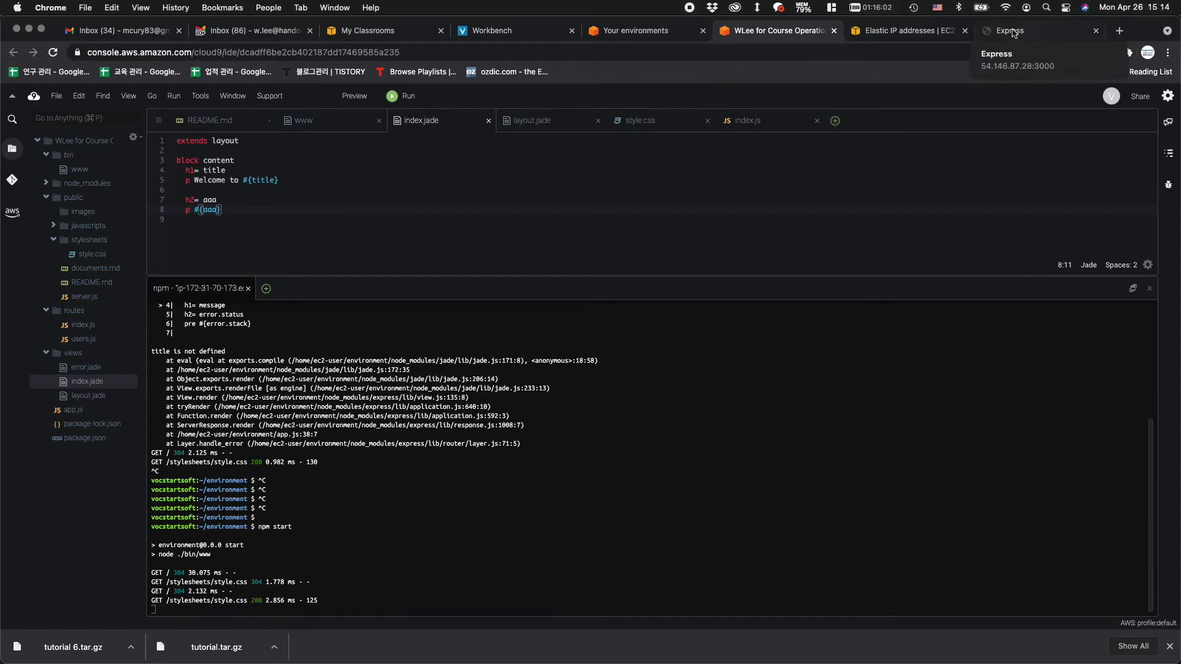
Step: Review the title and aaa properties passed to the index view in the res.render call of index.js
left_click(81, 326)
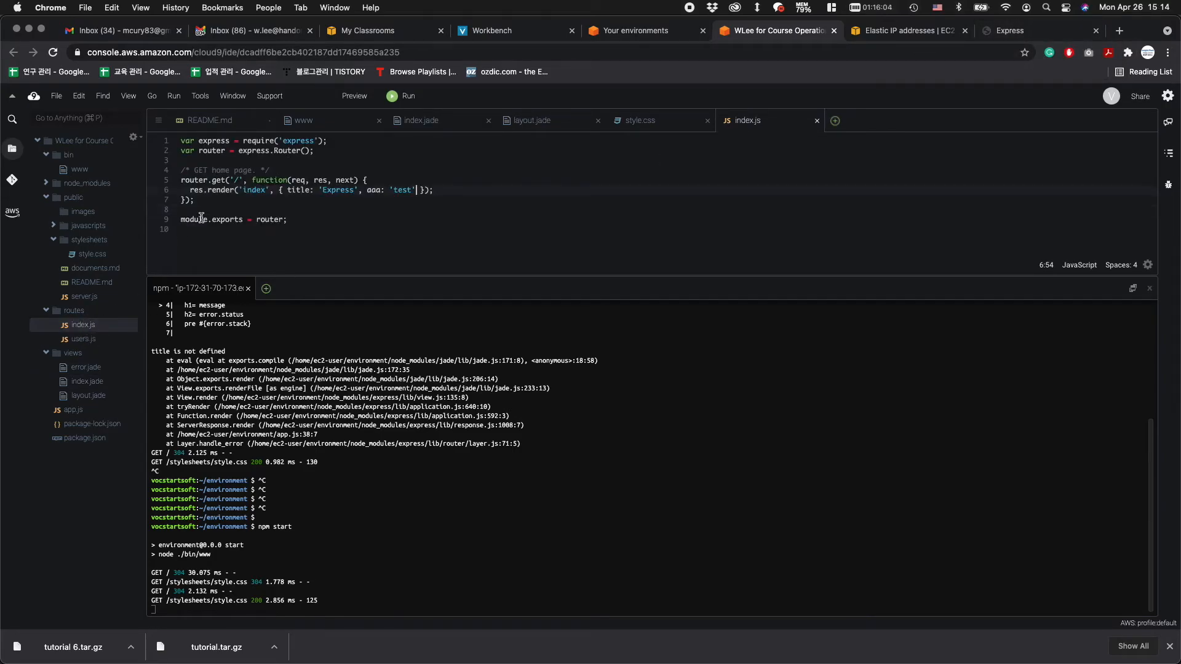
left_click_drag(252, 192, 305, 192)
double_click(370, 190)
double_click(296, 191)
left_click_drag(317, 190, 359, 190)
left_click(375, 196)
left_click(418, 191)
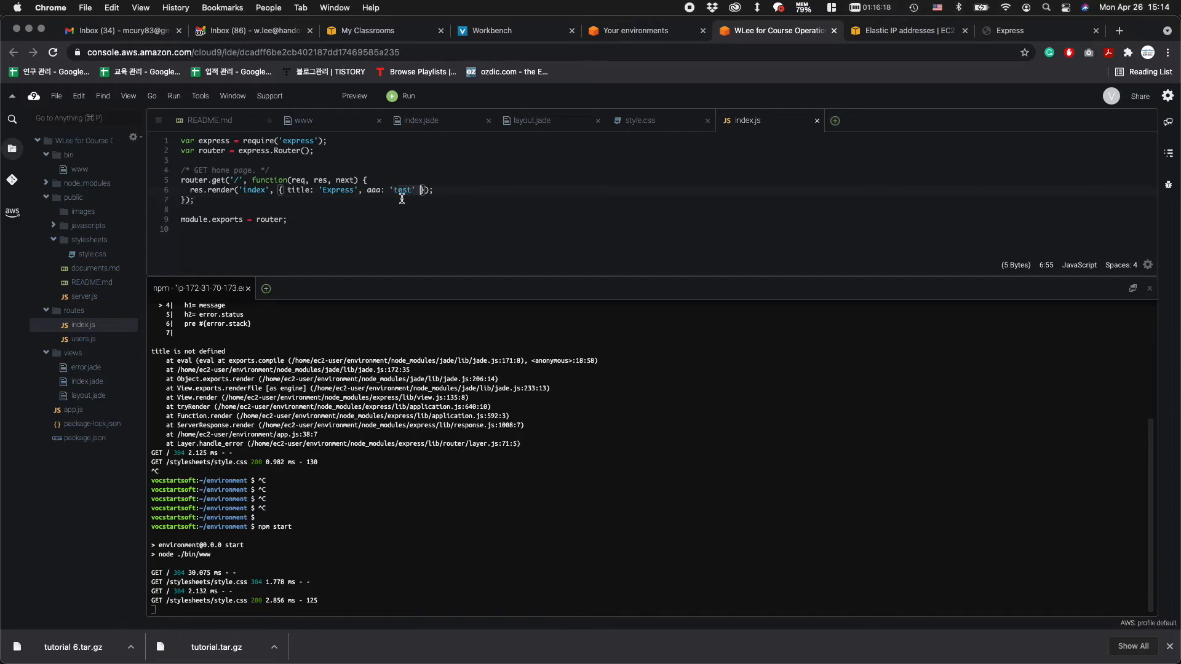
Step: Review the content block in index.jade and reload the Express page
left_click(75, 388)
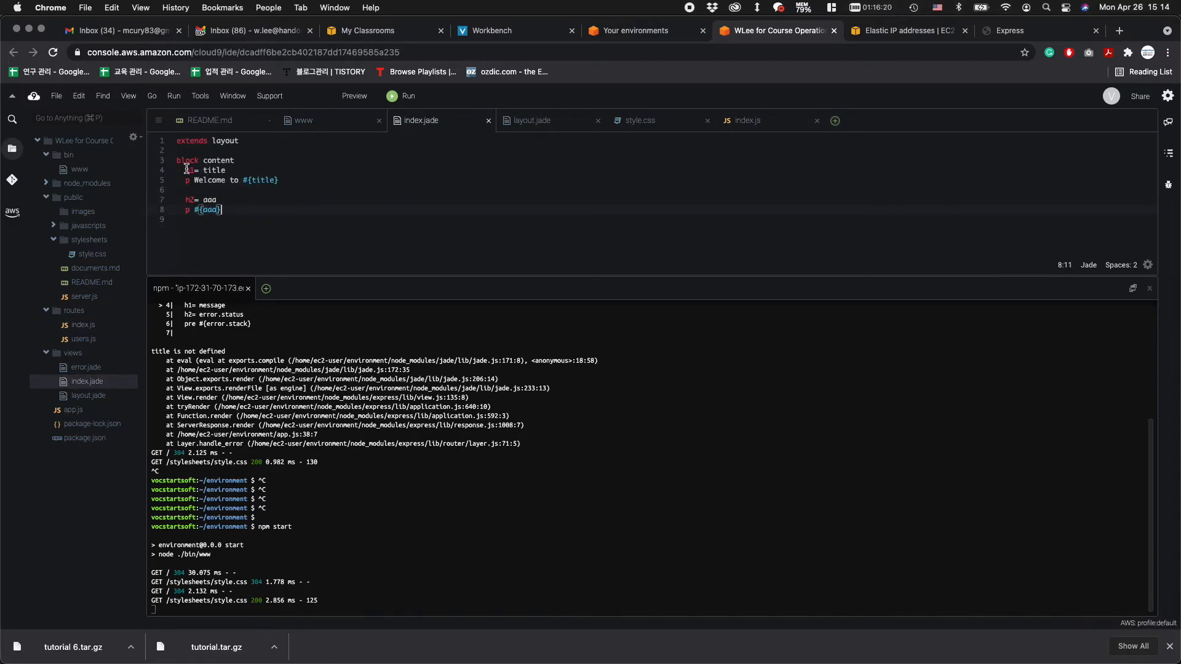
left_click_drag(177, 150, 240, 236)
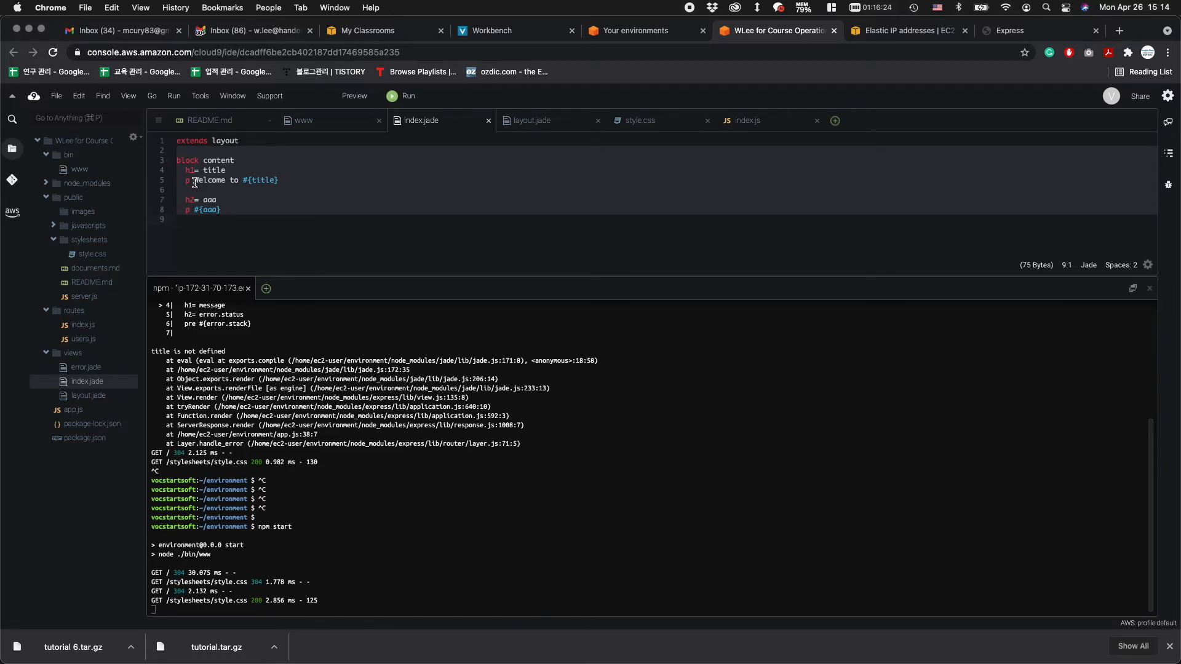
left_click_drag(188, 172, 291, 248)
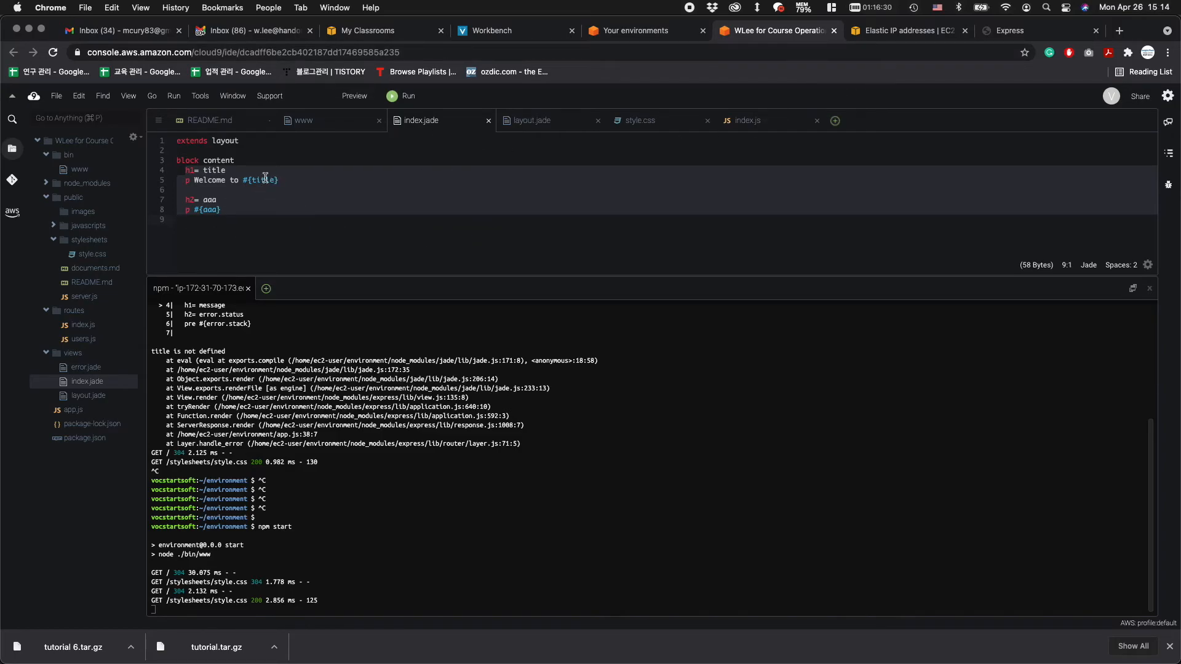
left_click(1019, 35)
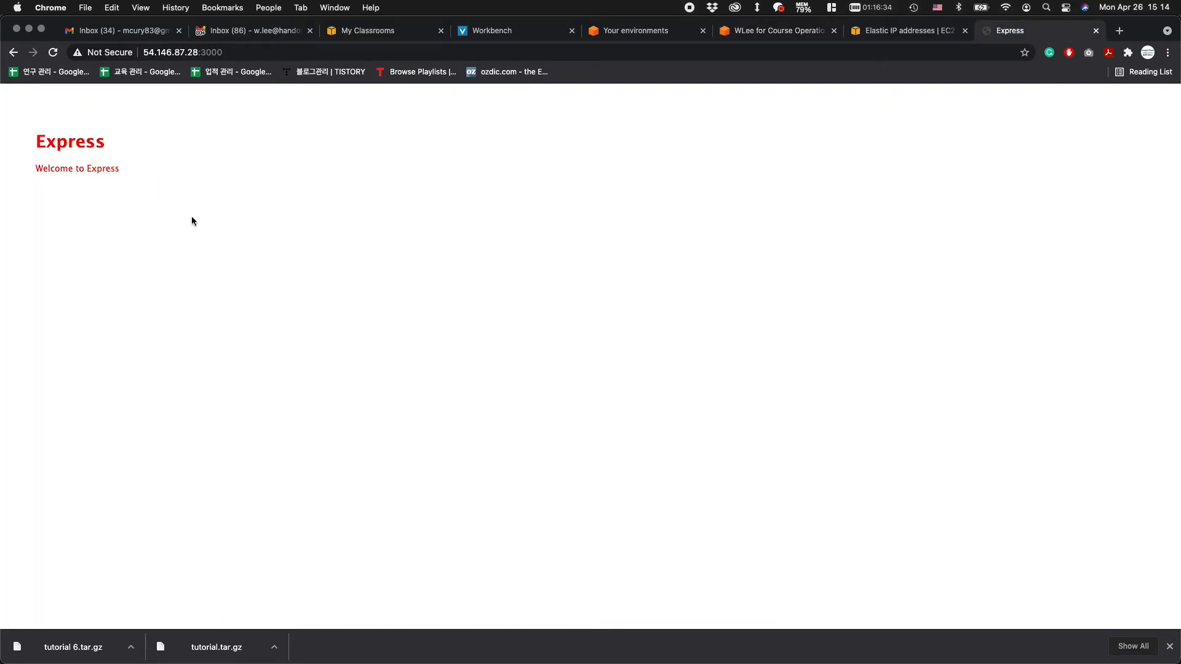
key("super+r")
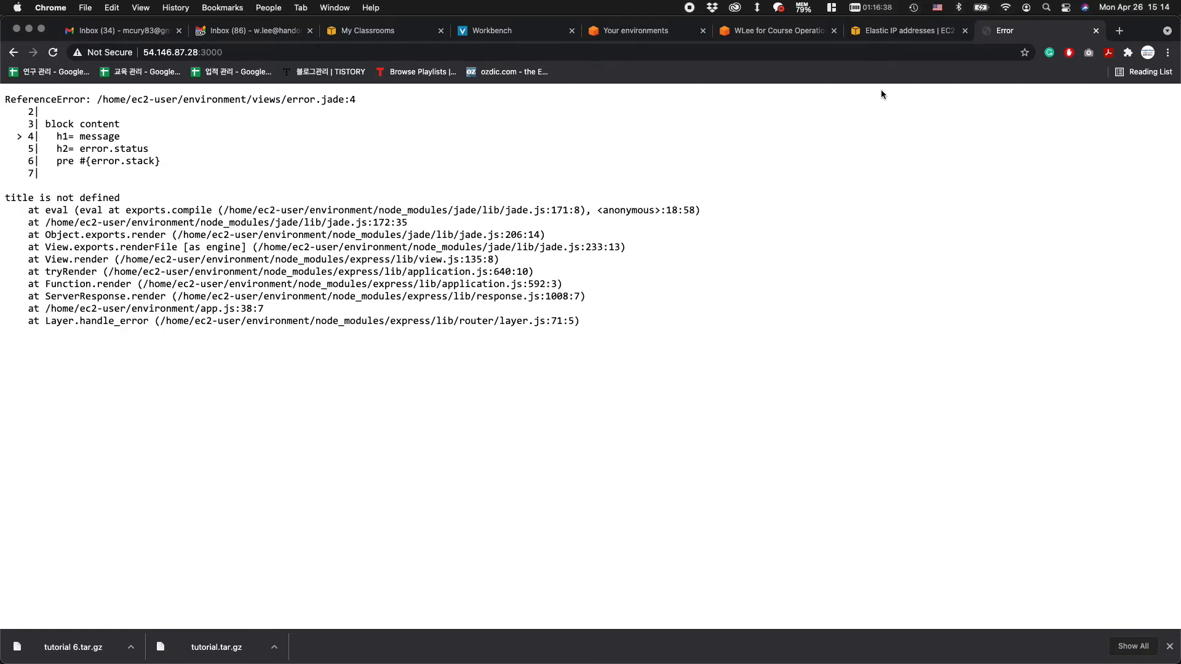
Step: Stop the running server in the Cloud9 terminal, restart it with npm start, and reload the Express page to check the added lines
left_click(774, 32)
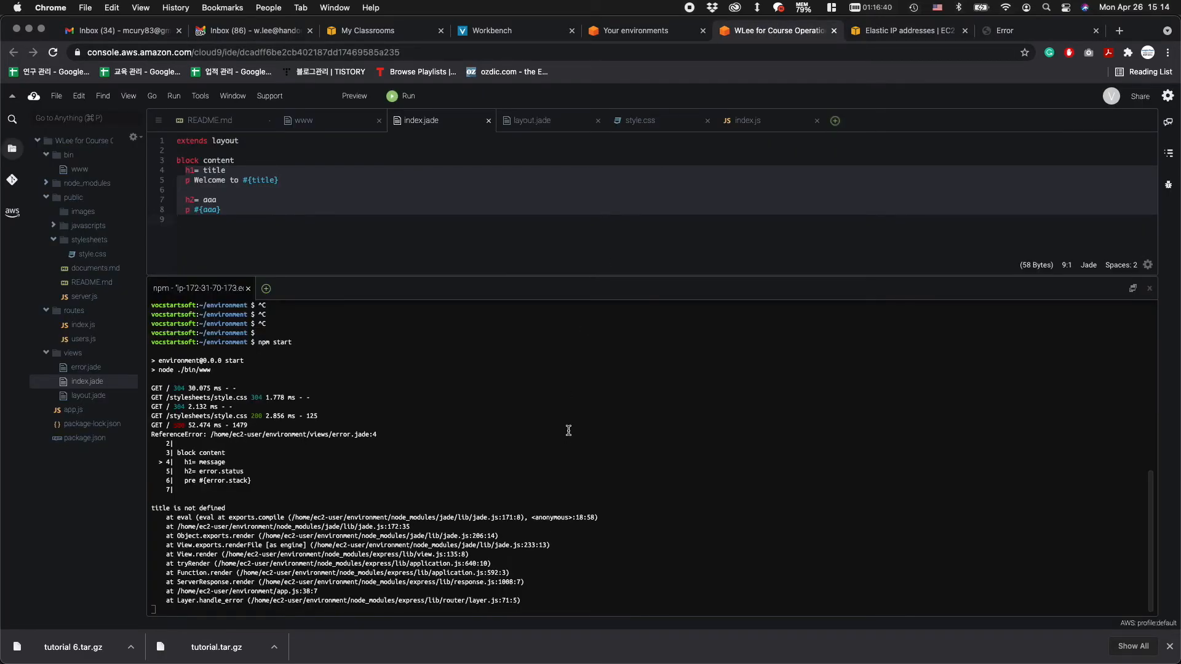
key("ctrl+c")
key("ctrl+c")
key("ctrl+c")
key("ctrl+c")
key("ctrl+c")
type("npm")
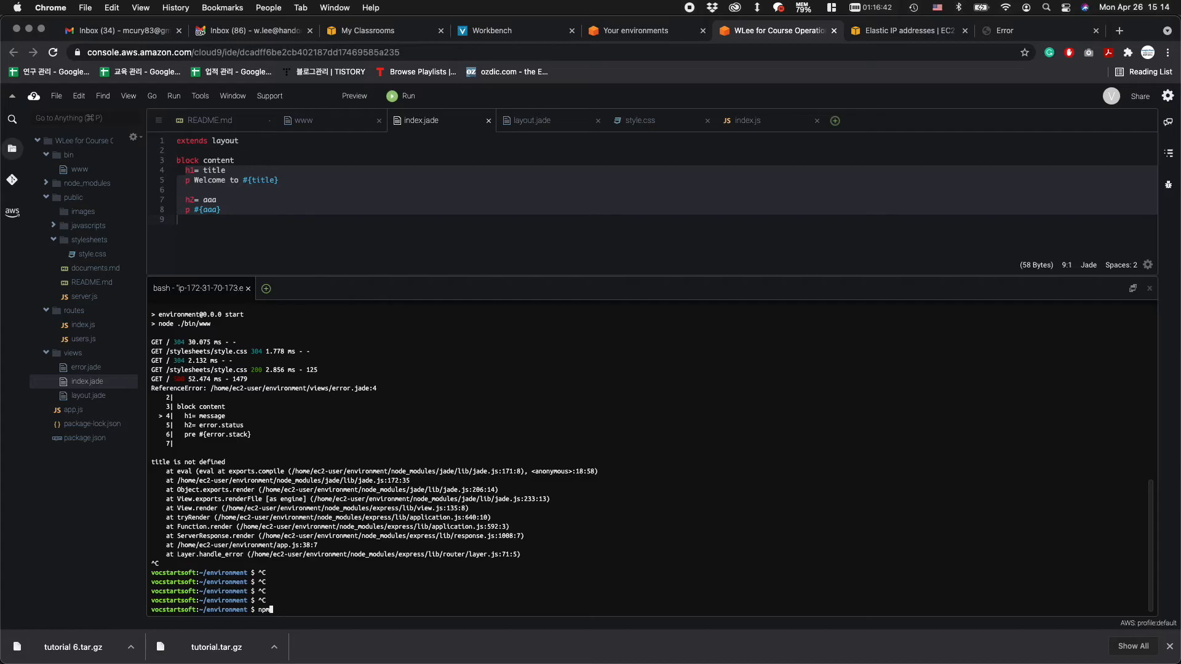
type(" start")
key("Return")
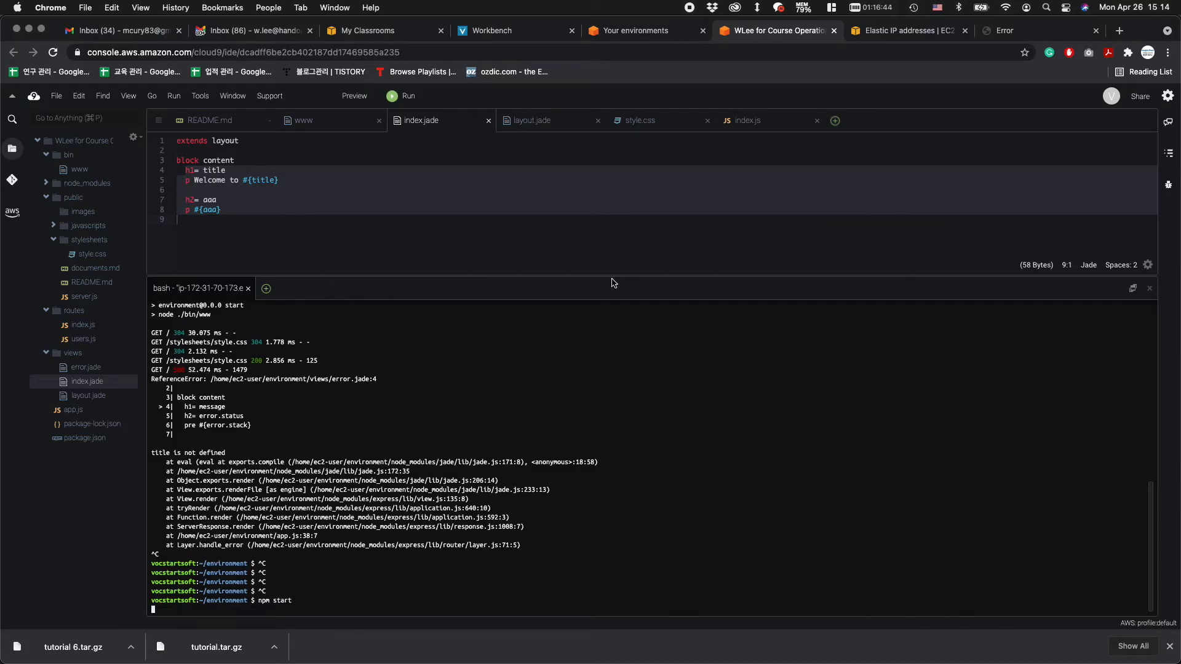
left_click(1004, 28)
key("super+r")
left_click_drag(33, 185, 129, 247)
Step: Check the aaa property in index.js and the npm start command in the terminal against the rendered Express page
left_click(778, 31)
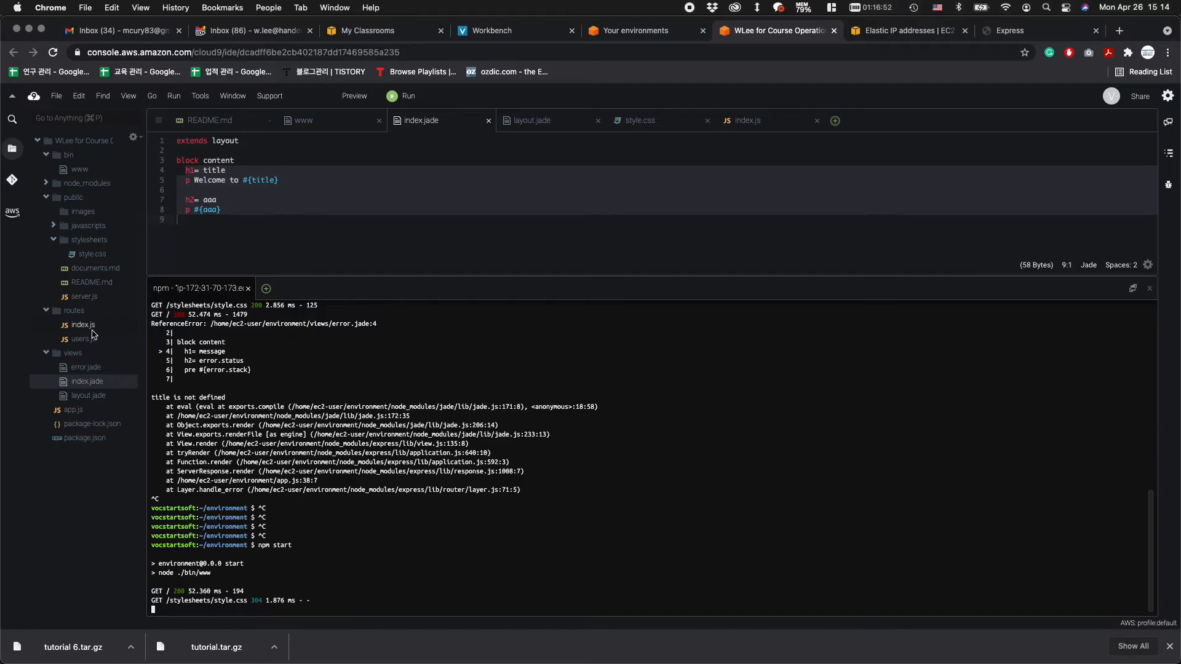
left_click(99, 326)
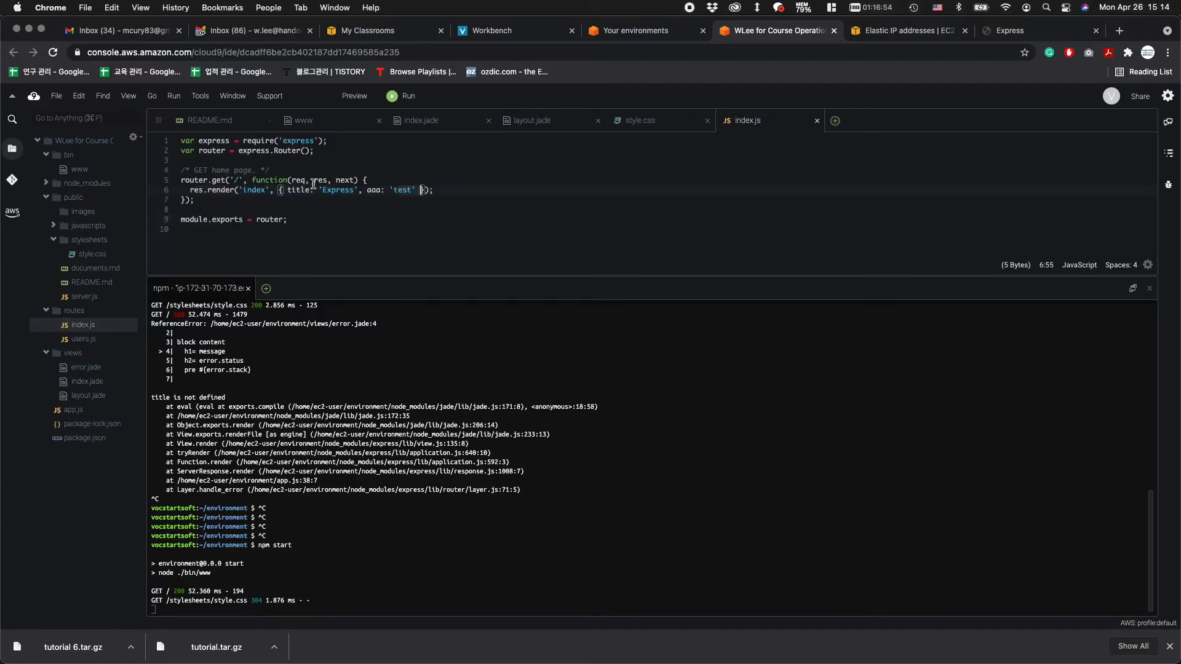
left_click(421, 189)
left_click_drag(257, 546, 309, 547)
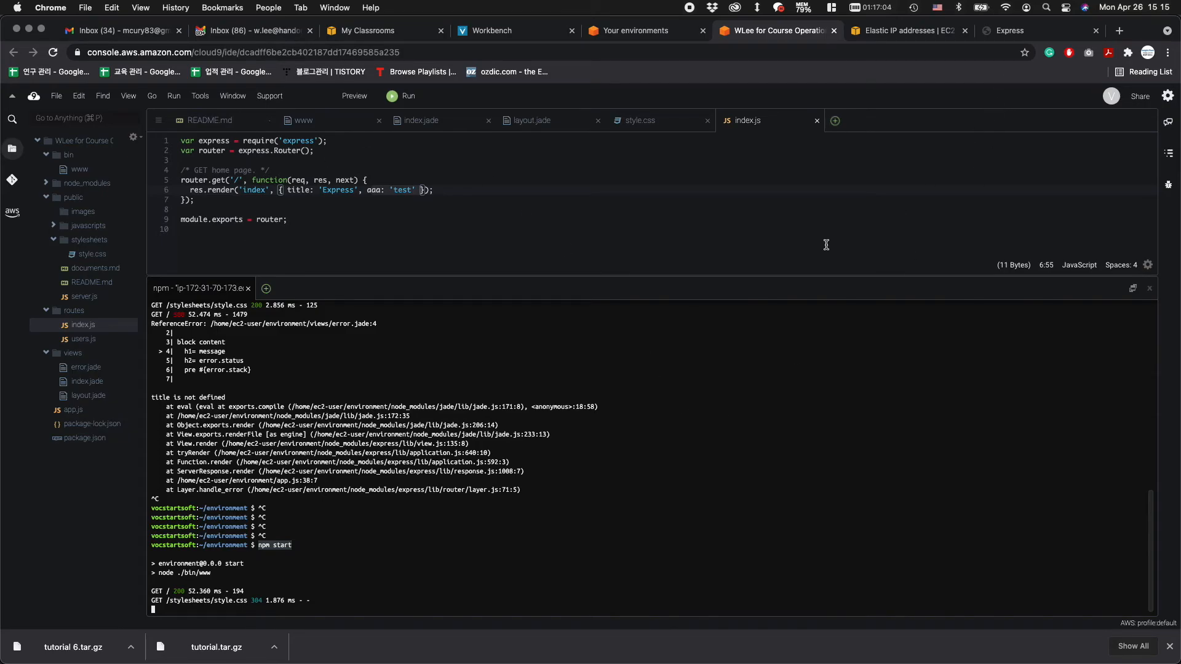
left_click(1022, 30)
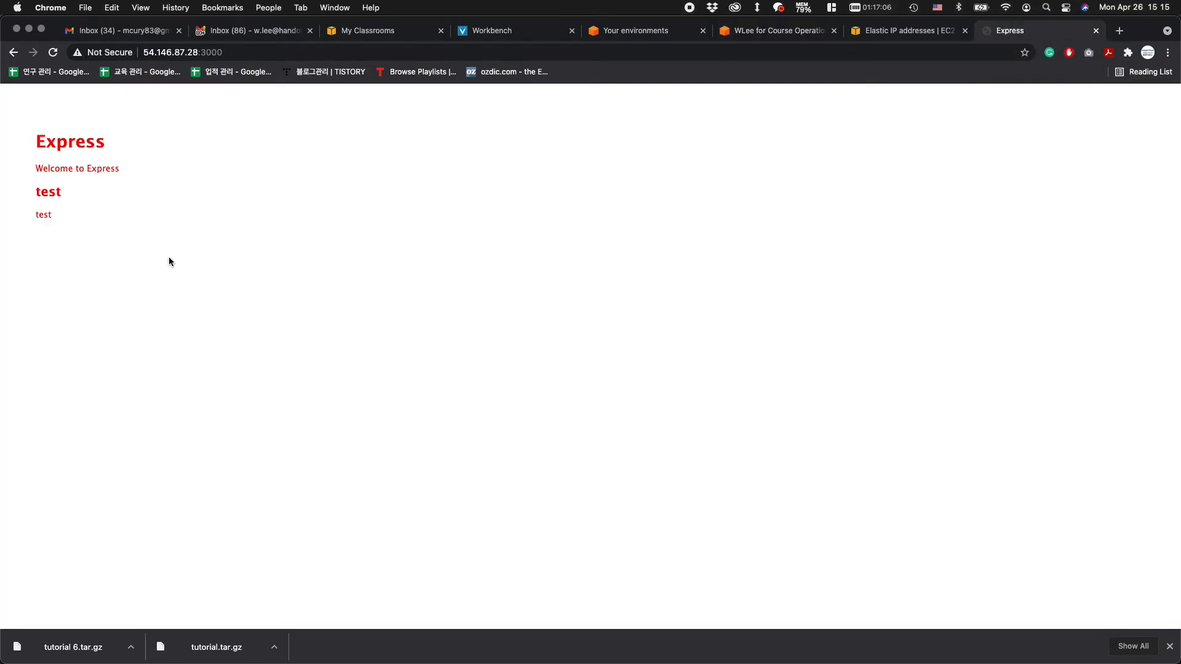
left_click_drag(29, 117, 203, 267)
left_click(203, 266)
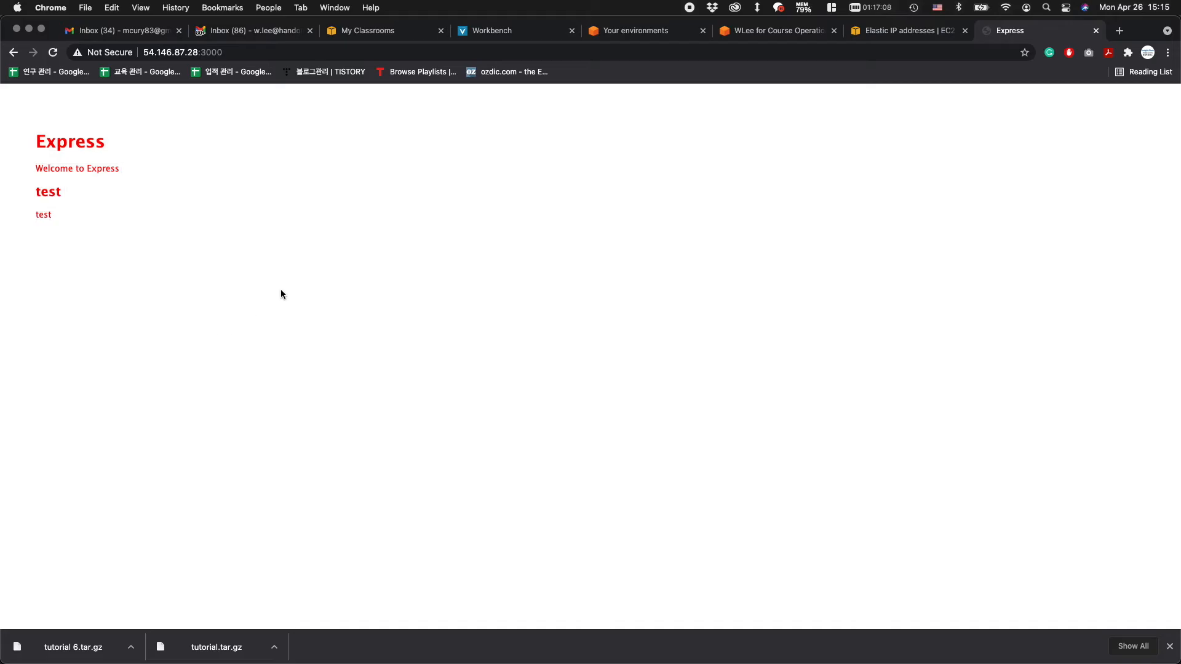
Step: Return to index.js in Cloud9 and examine the index view name and the data properties in res.render
left_click(806, 34)
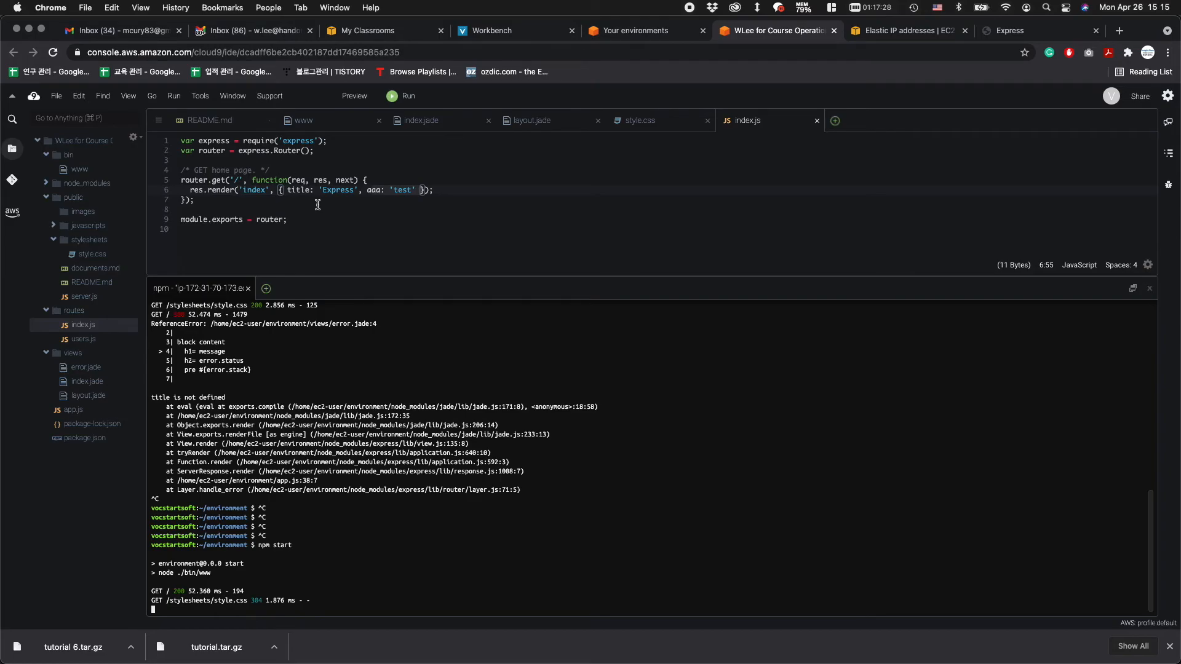
left_click_drag(240, 189, 269, 192)
double_click(258, 191)
left_click_drag(289, 187, 422, 190)
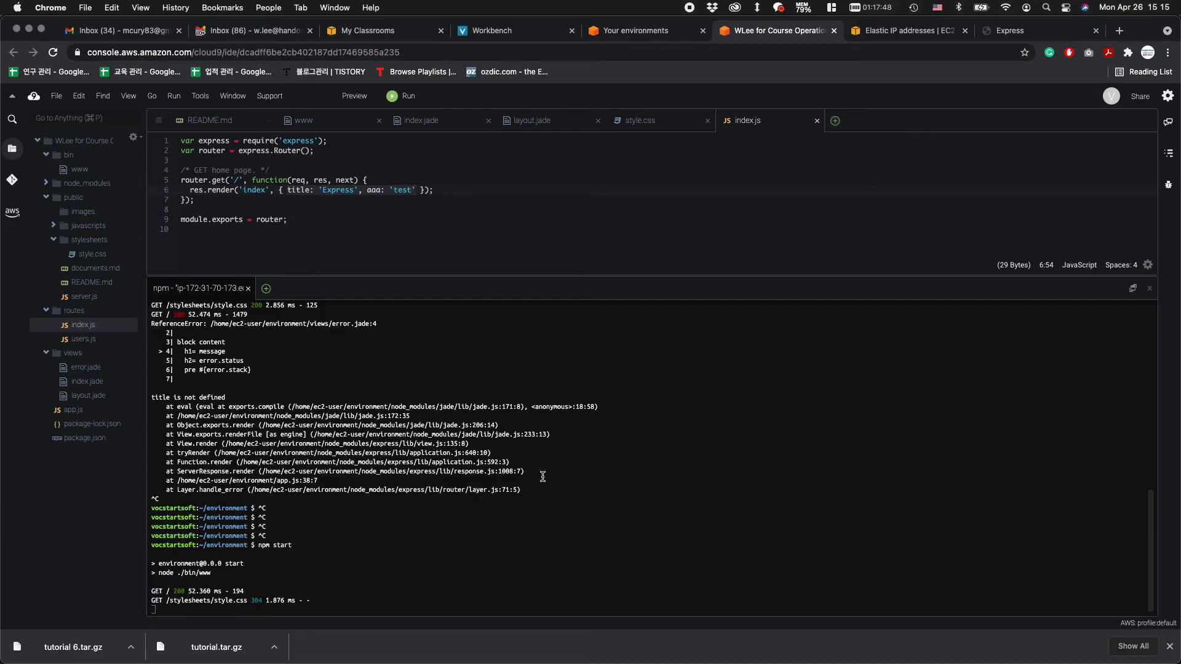
left_click(289, 190)
left_click_drag(289, 190, 417, 193)
Step: Collapse the public folder in the file tree, check the Elastic IP addresses page, and return to Cloud9
left_click(46, 197)
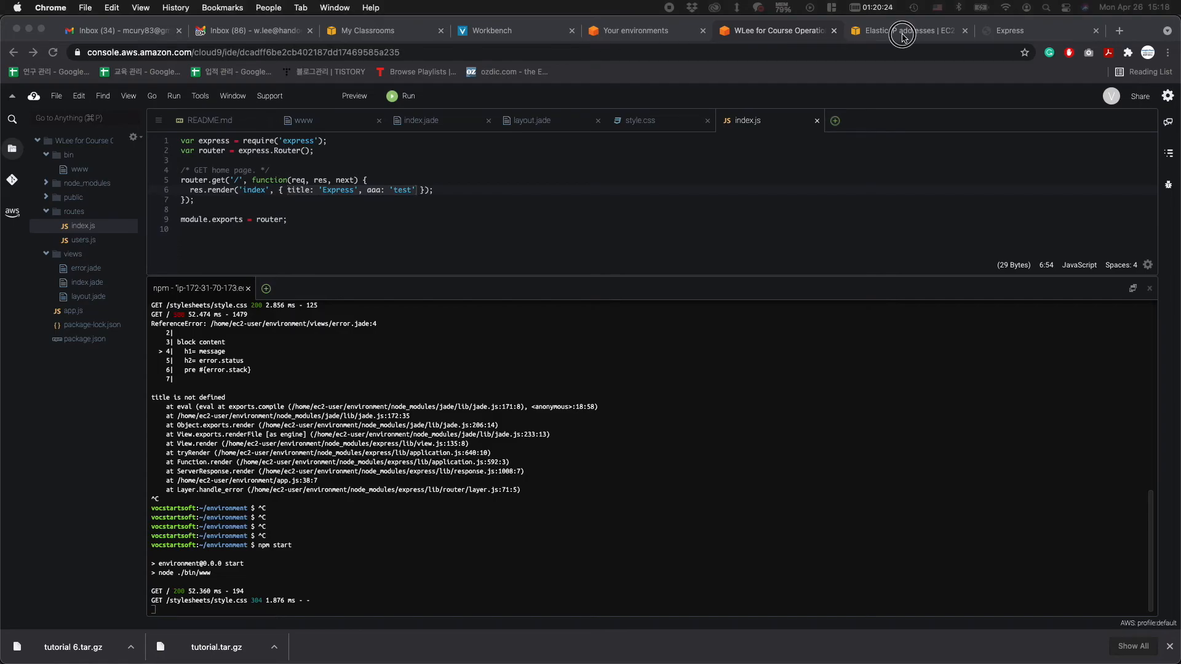
left_click(880, 41)
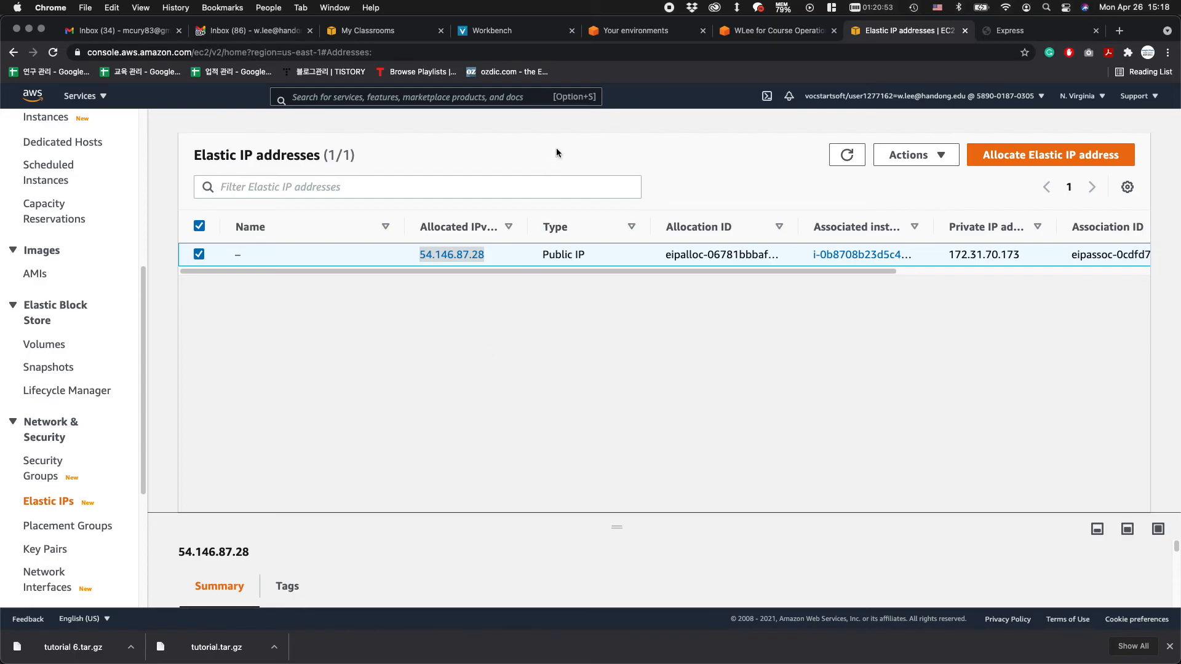
left_click(749, 32)
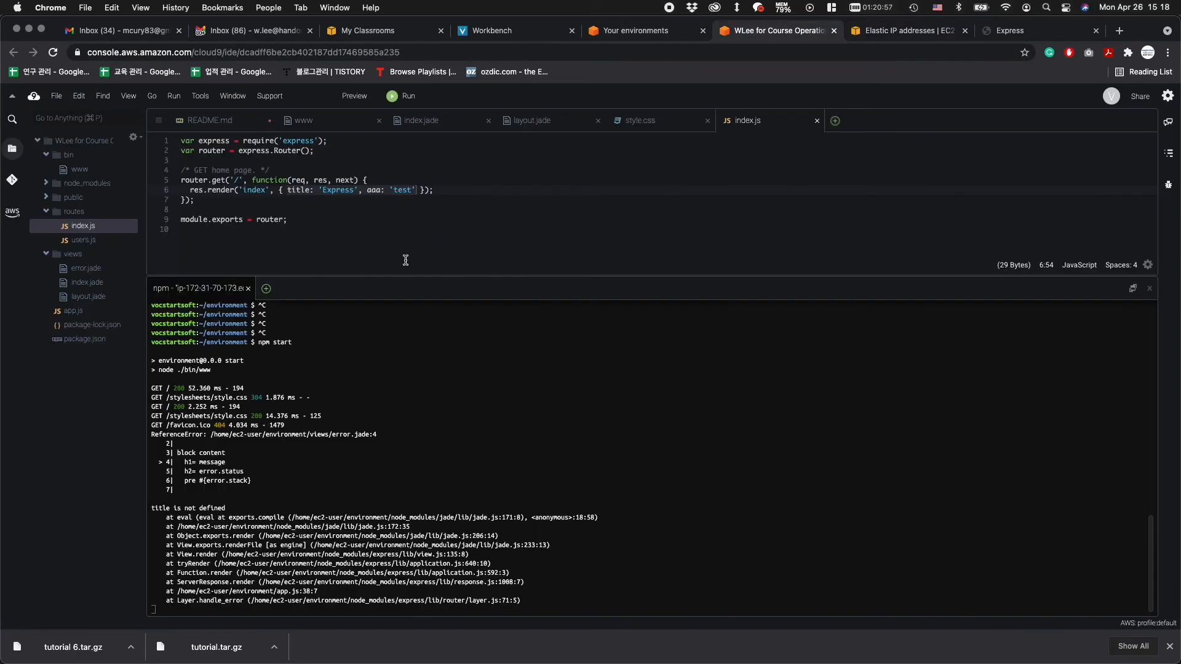
Step: Review the npm start output in the Cloud9 terminal and stop the running server
left_click(247, 474)
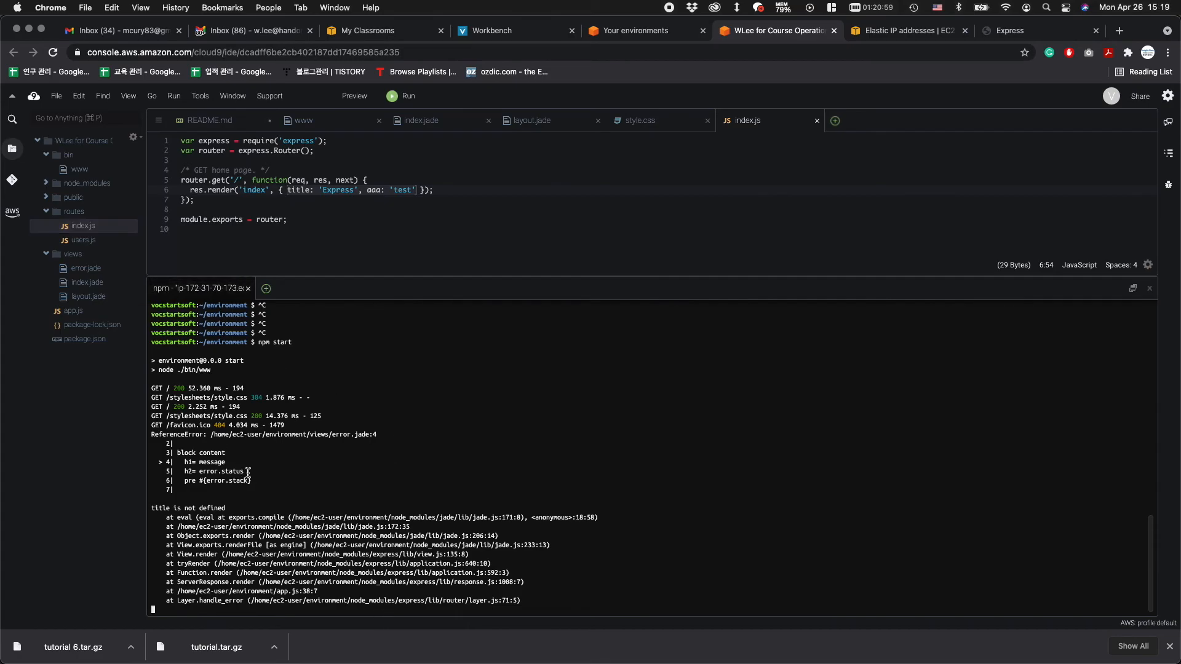
mouse_move(177, 333)
left_mouse_down()
mouse_move(391, 539)
mouse_move(548, 609)
left_mouse_up()
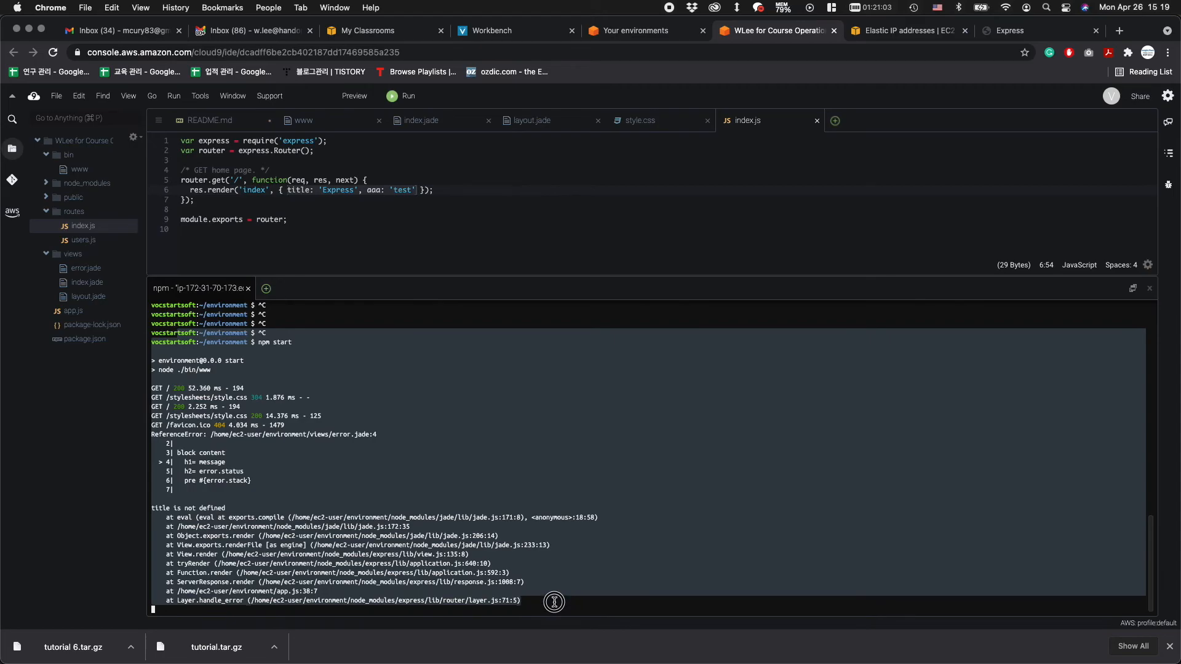
left_click(576, 558)
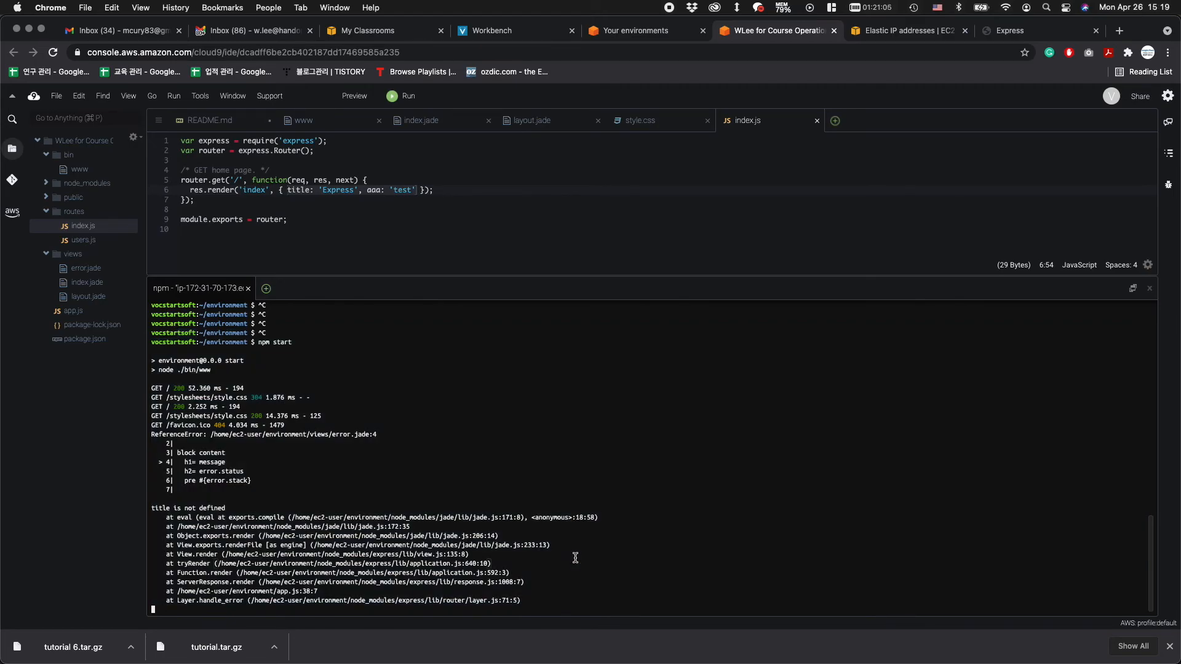
key("ctrl+c")
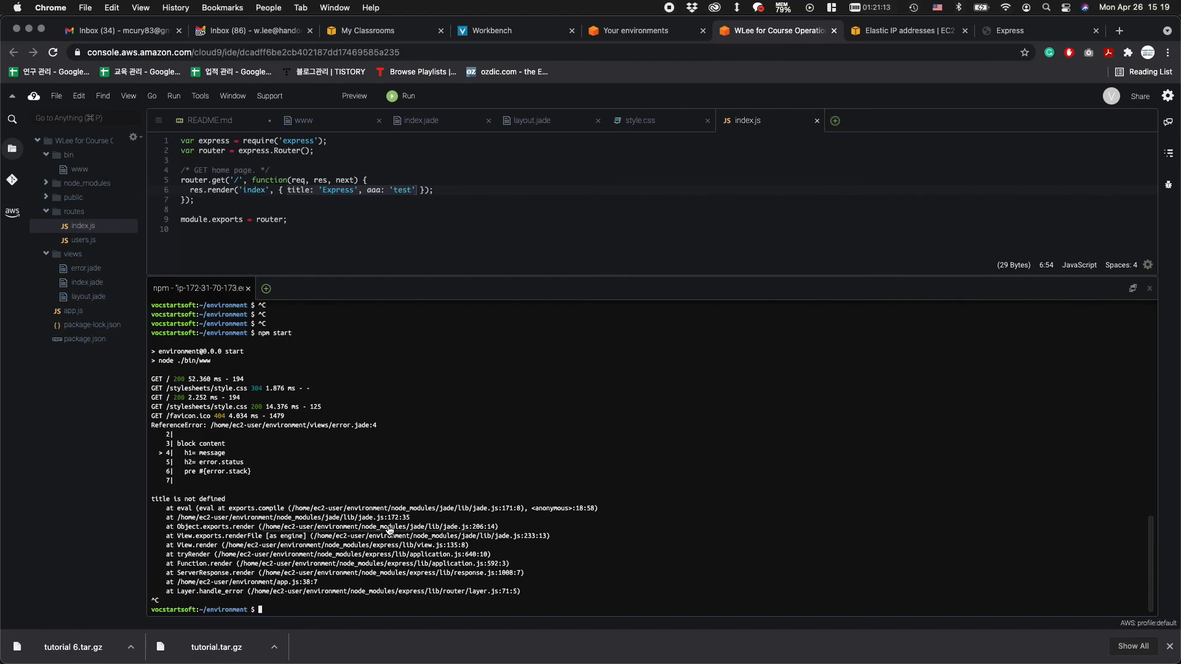
Step: Switch to the Vocareum Workbench and check the remaining credits in the AWS account status
left_click(516, 34)
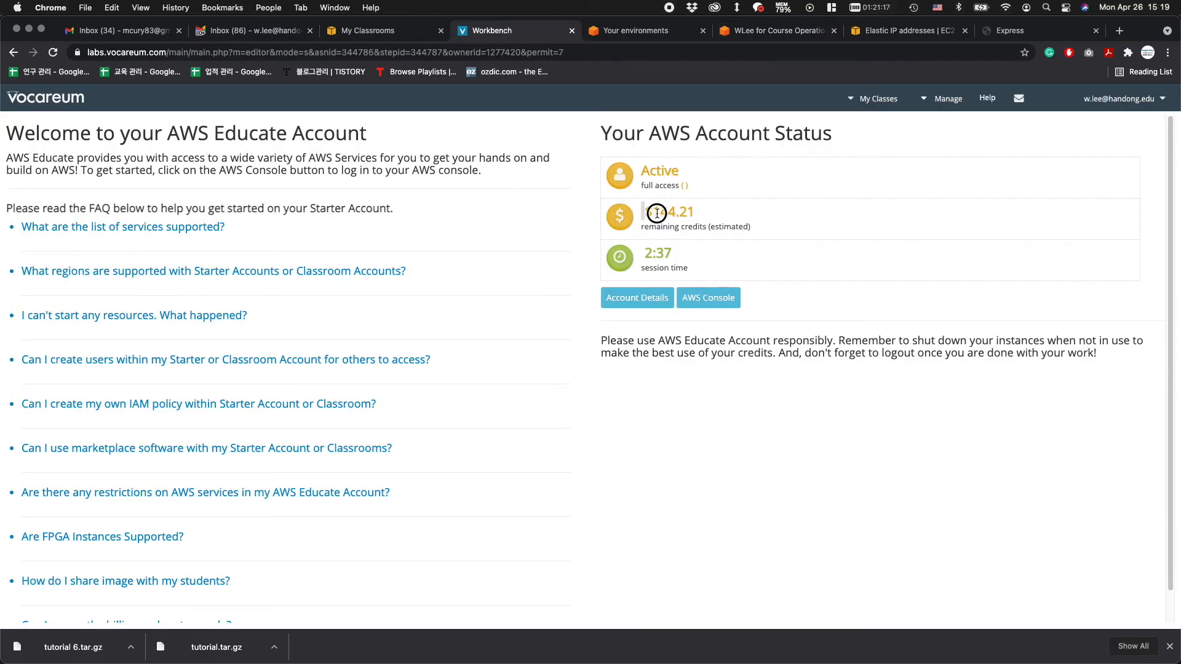
left_click_drag(657, 213, 709, 219)
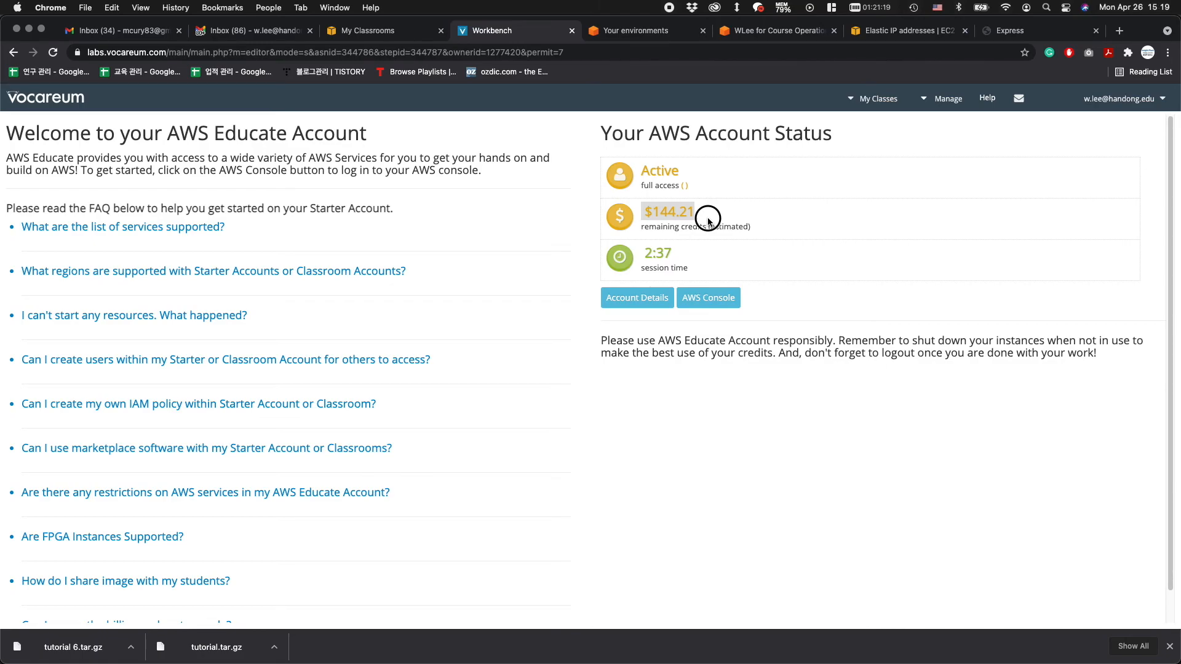
left_click_drag(708, 220, 765, 222)
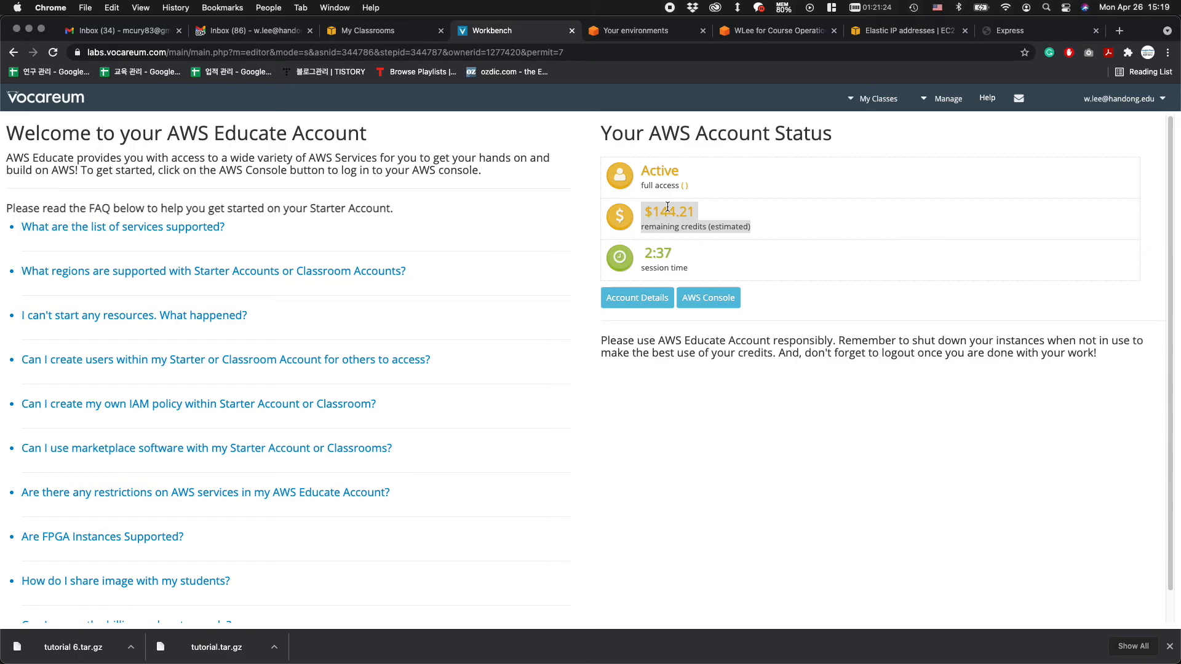
left_click(774, 240)
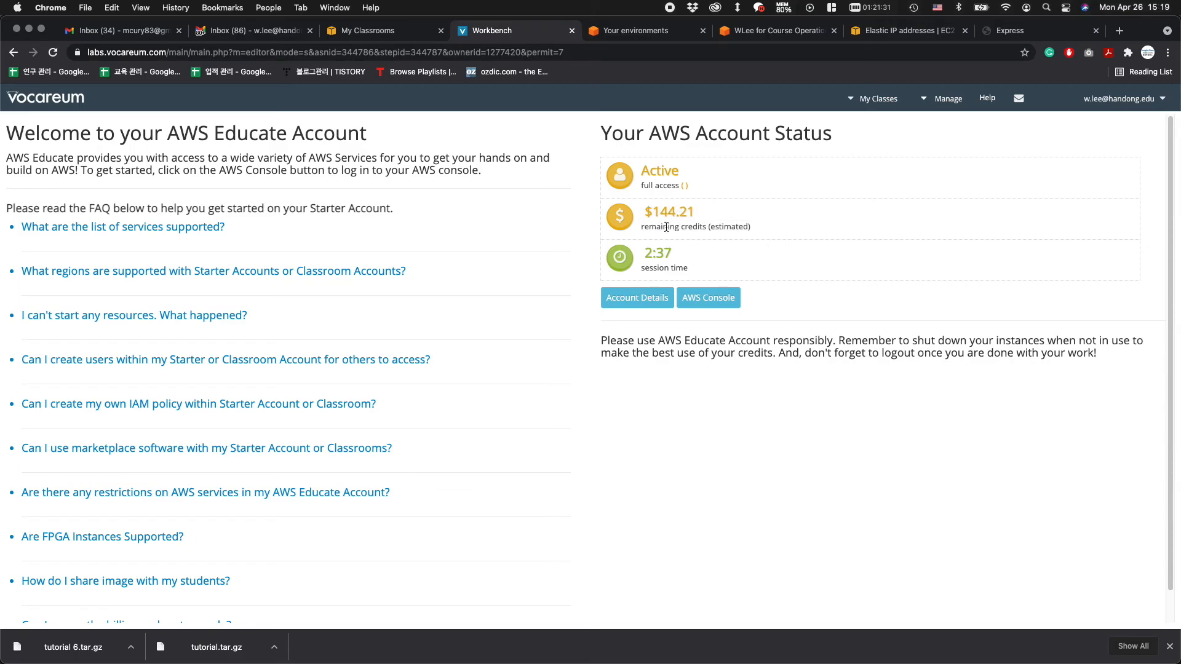
left_click_drag(642, 211, 756, 227)
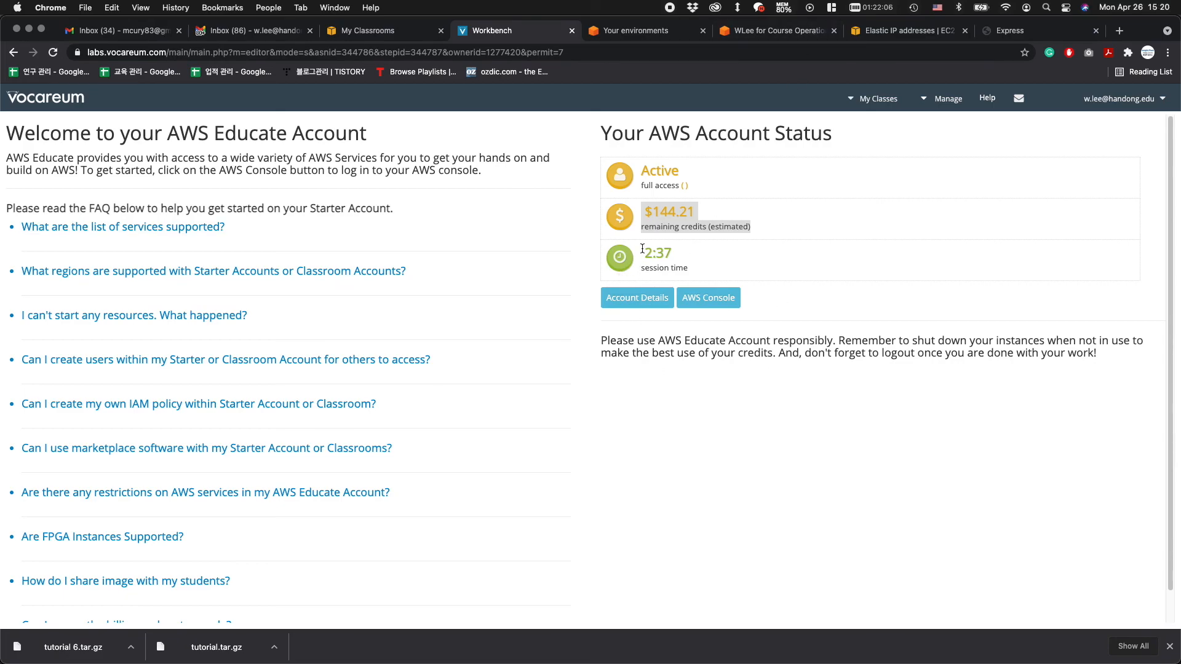
Step: Start creating a new environment named aaa in the AWS Cloud9 console and proceed to its configuration settings
left_click(778, 35)
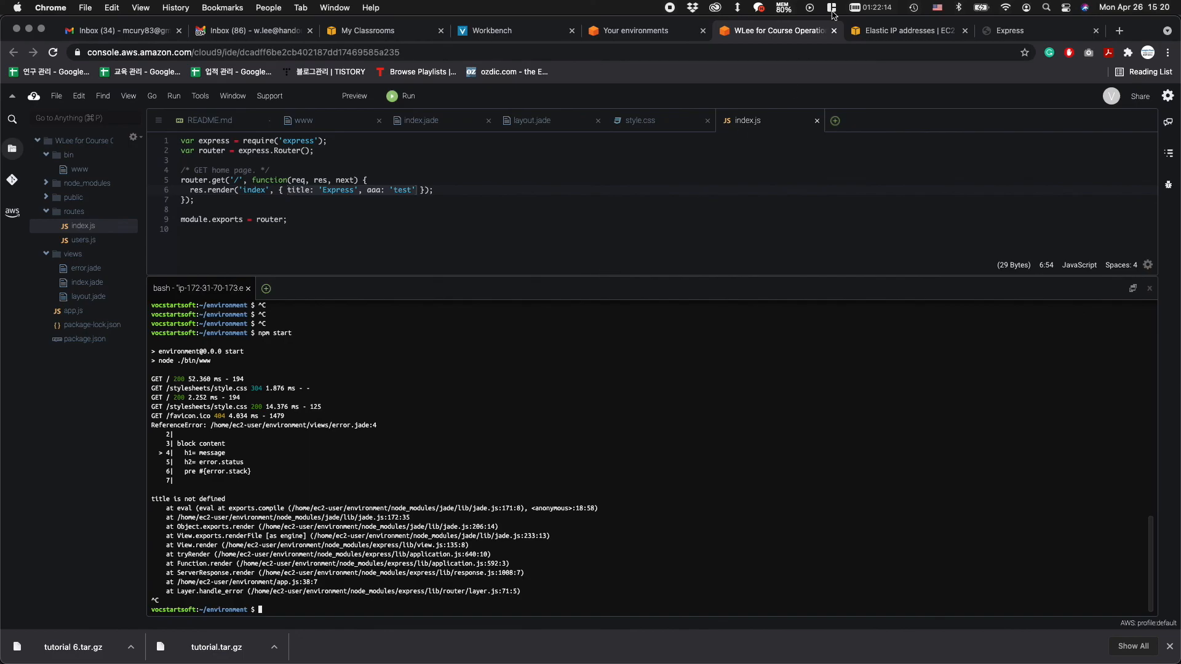
left_click(658, 31)
left_click(1042, 179)
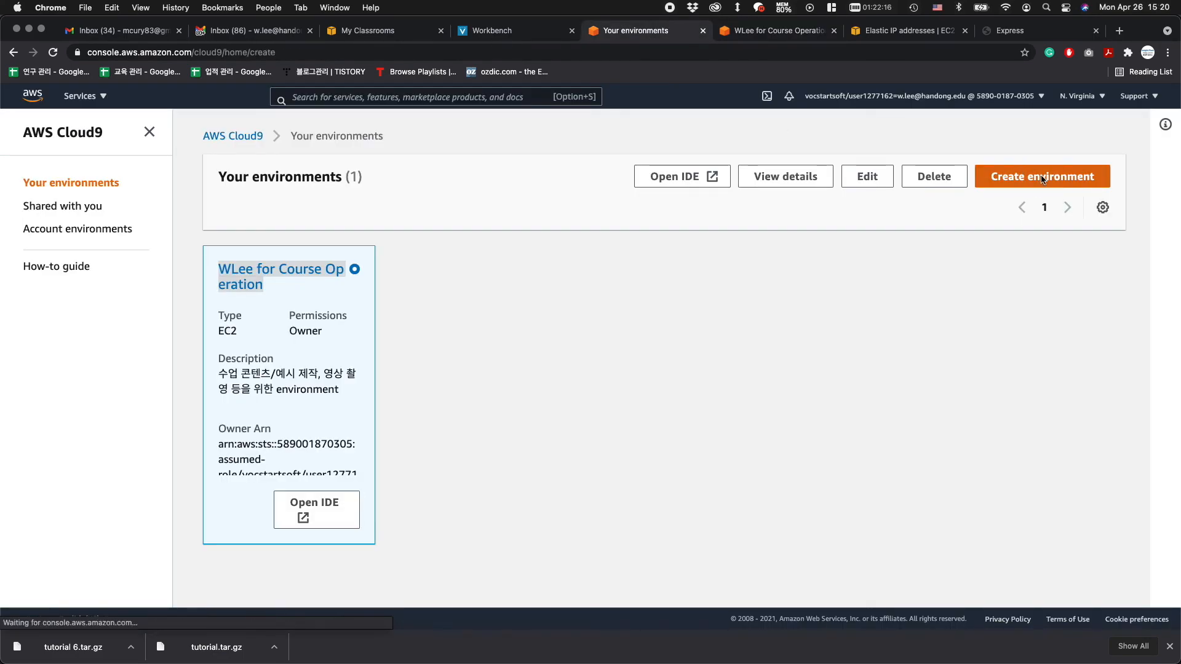
left_click(332, 309)
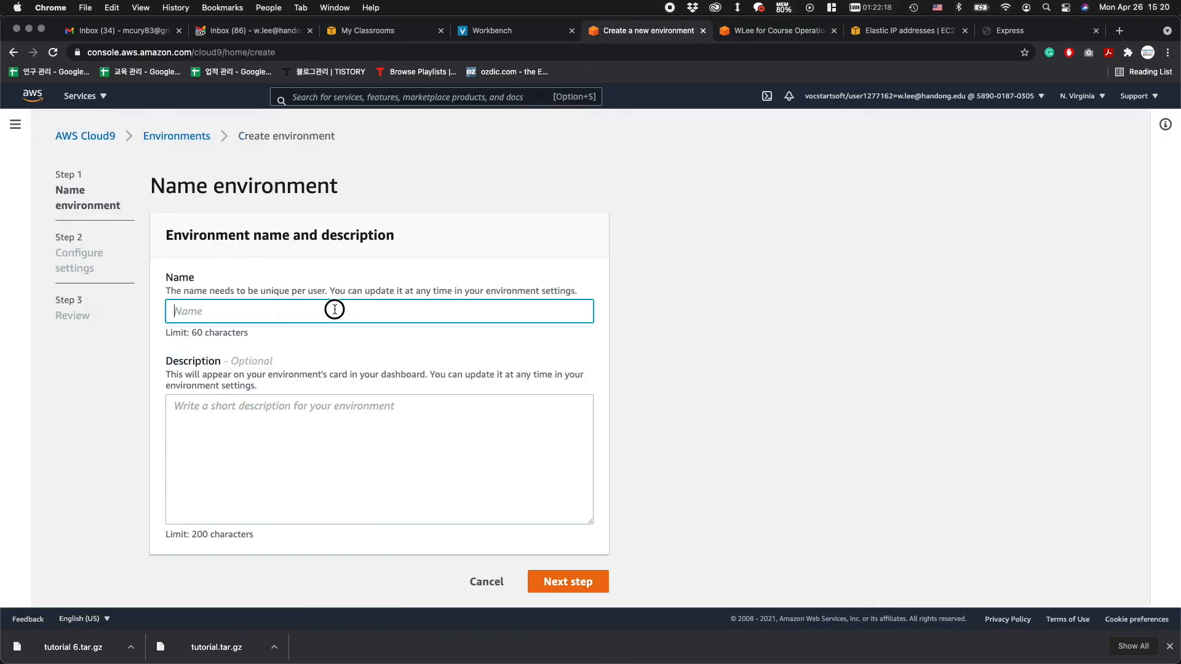
type("aaa")
left_click(568, 579)
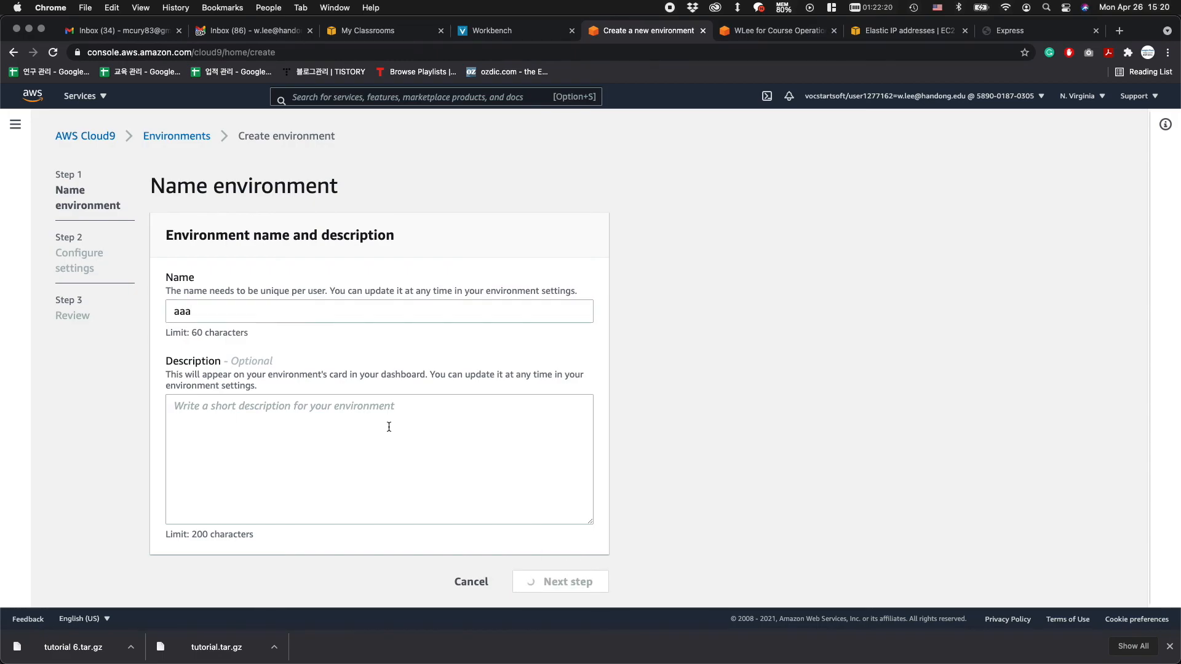
Step: Try the m5.large instance type, look through the remaining environment settings, and cancel the environment creation
scroll(265, 392, "down", 2)
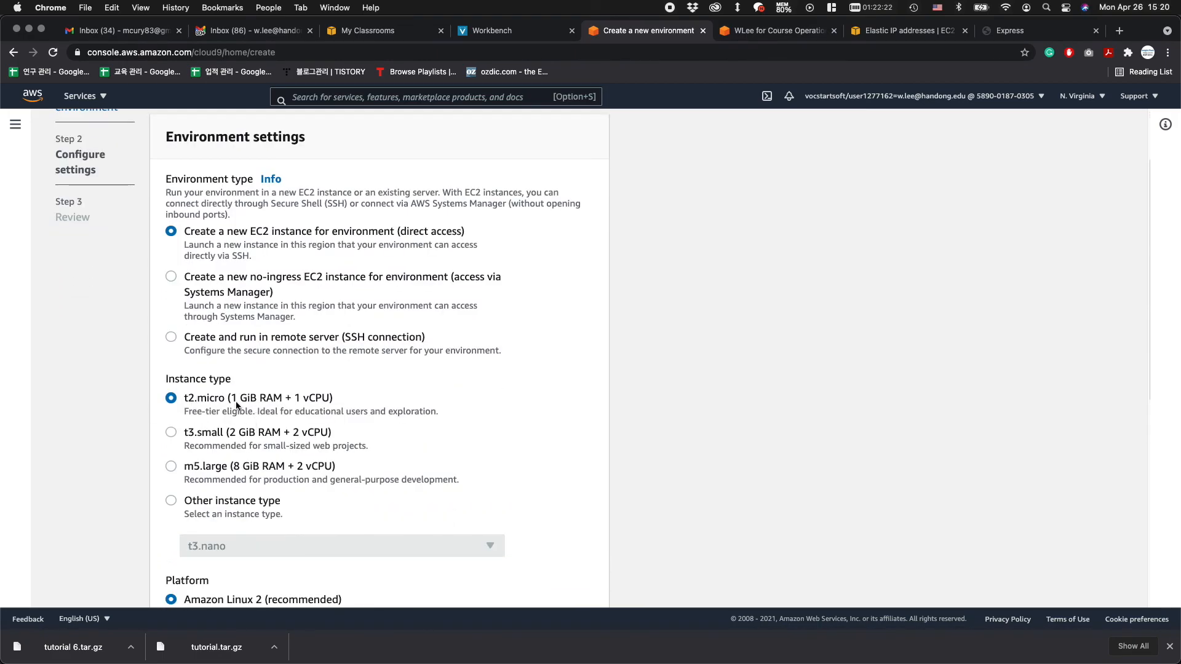
scroll(208, 417, "down", 3)
left_click(228, 381)
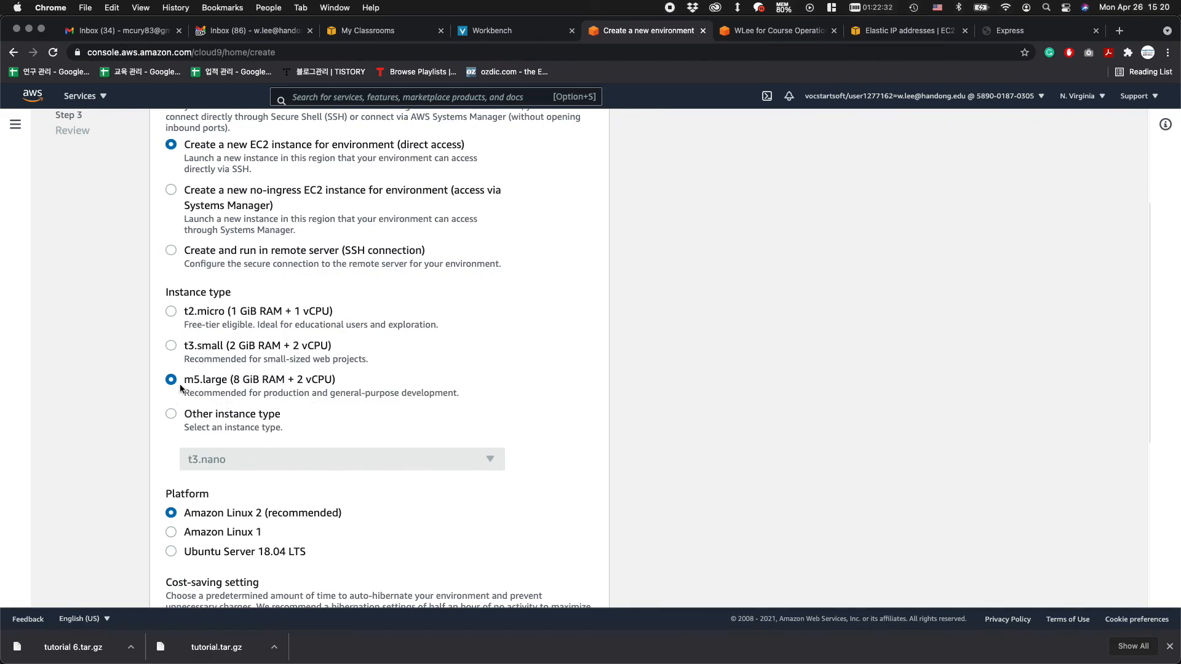
scroll(182, 403, "down", 5)
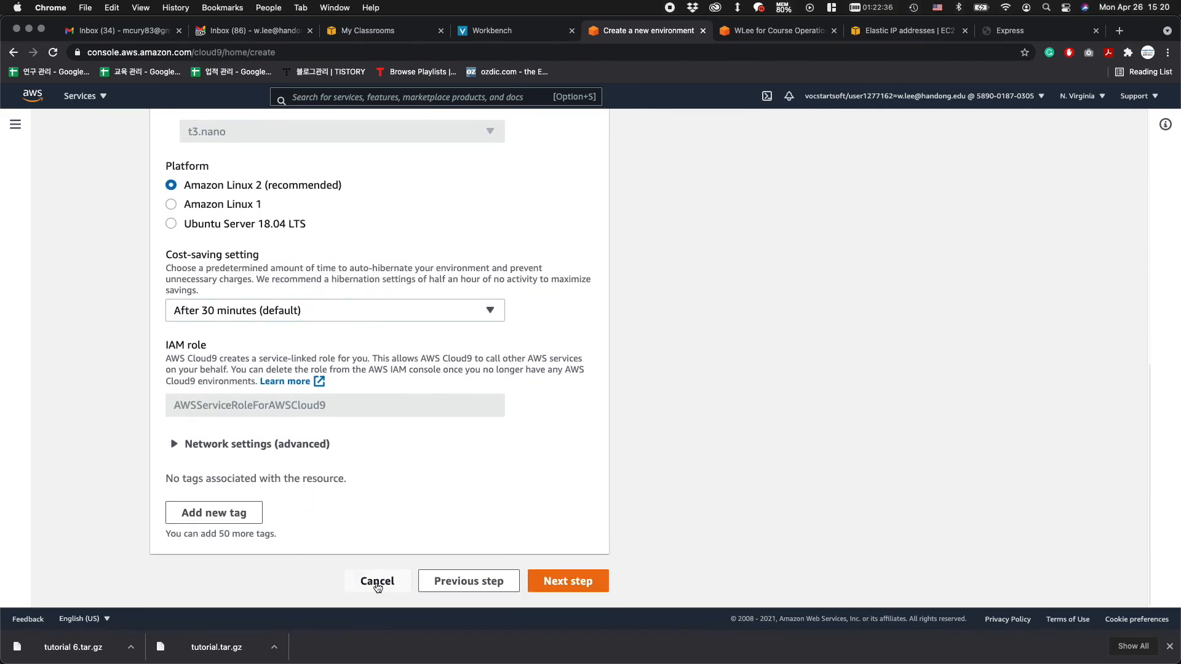
left_click(377, 581)
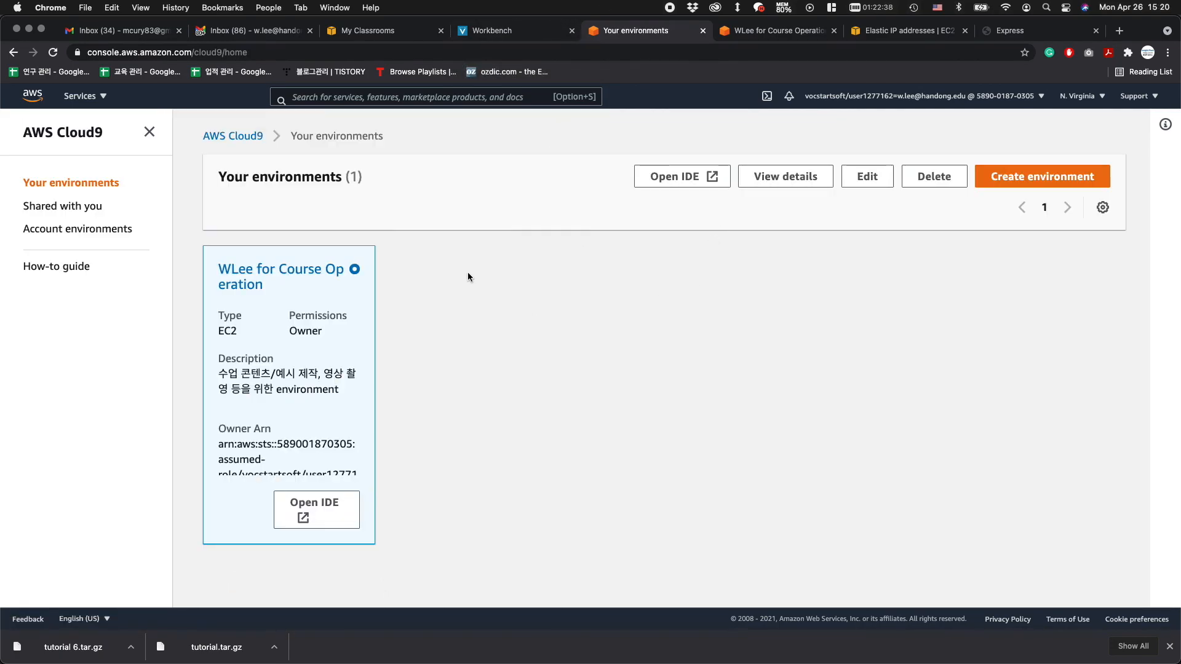